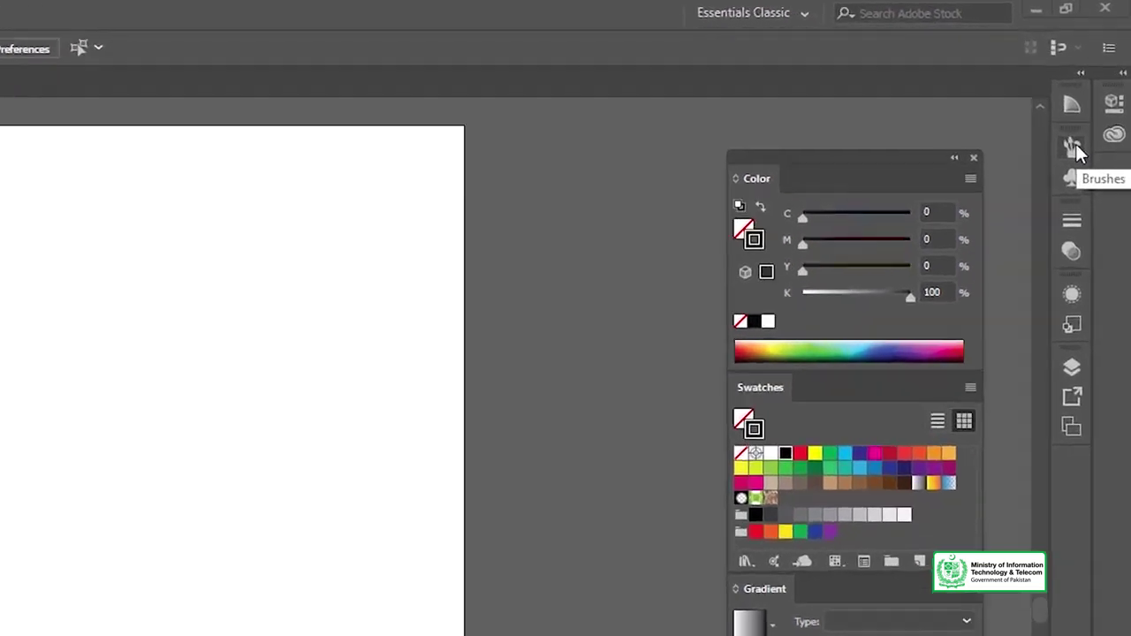
# Show the Brushes panel and drag the Color/Swatches group out of the way
pyautogui.click(1073, 146)
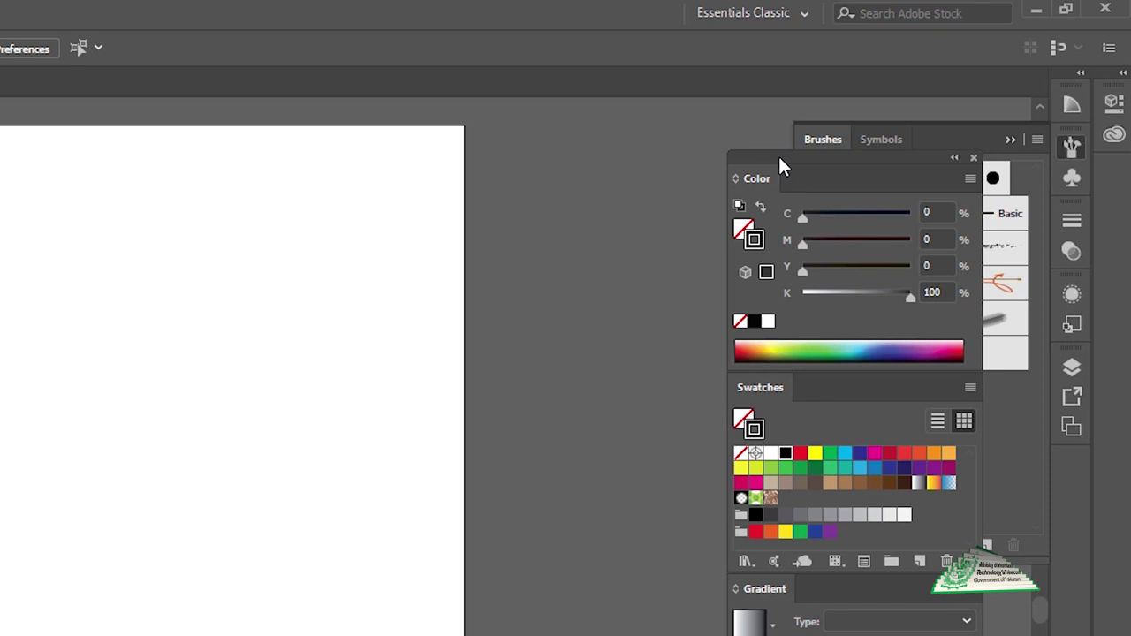
pyautogui.moveTo(802, 164); pyautogui.dragTo(0, 176)
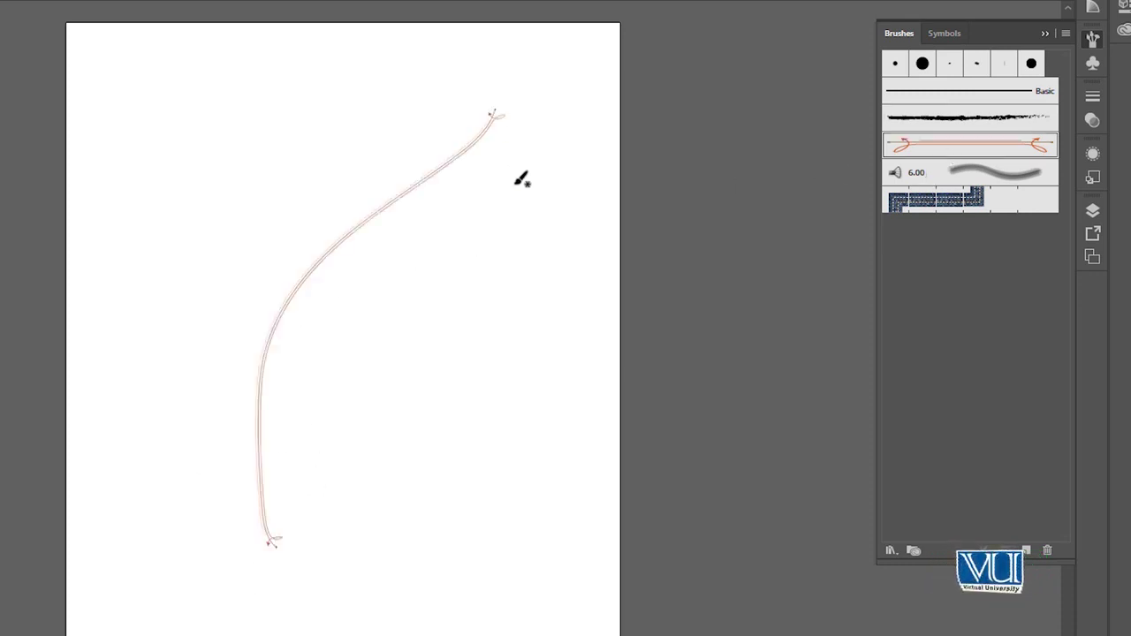
# Paint a curved stroke with the charcoal brush and make it thicker
pyautogui.click(921, 116)
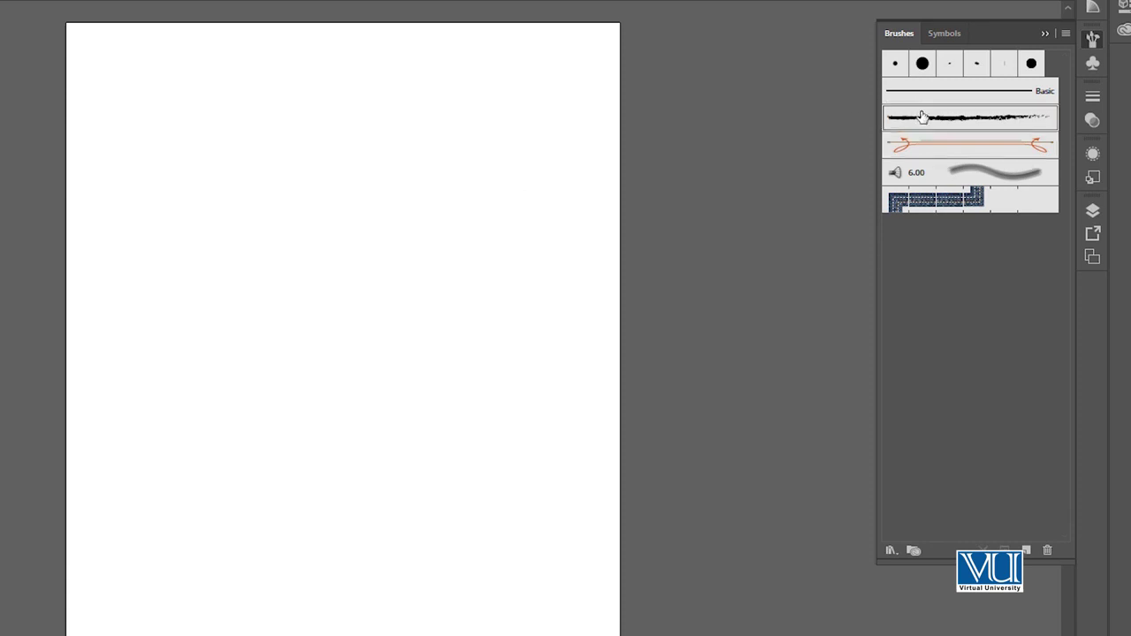
pyautogui.moveTo(497, 251); pyautogui.dragTo(492, 221)
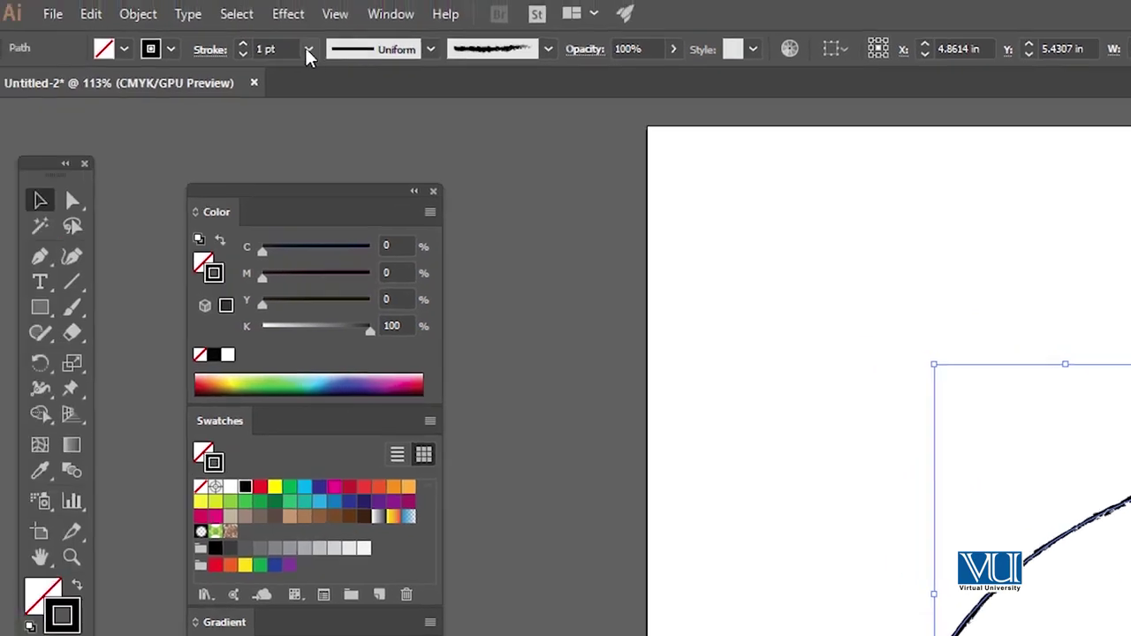
pyautogui.click(308, 55)
pyautogui.click(330, 166)
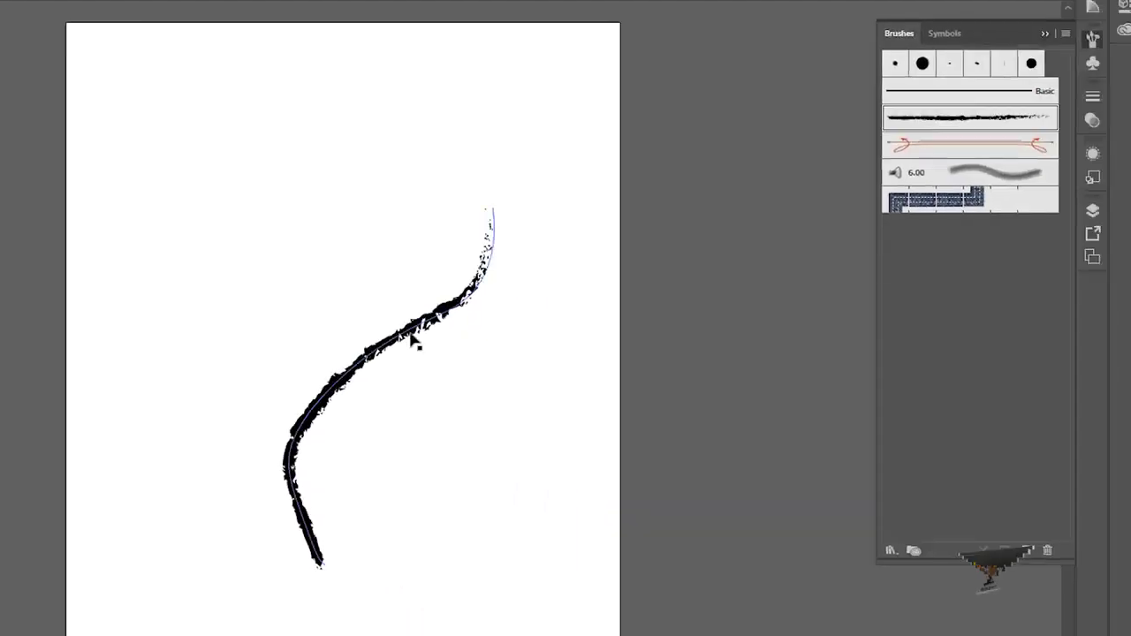
pyautogui.click(419, 345)
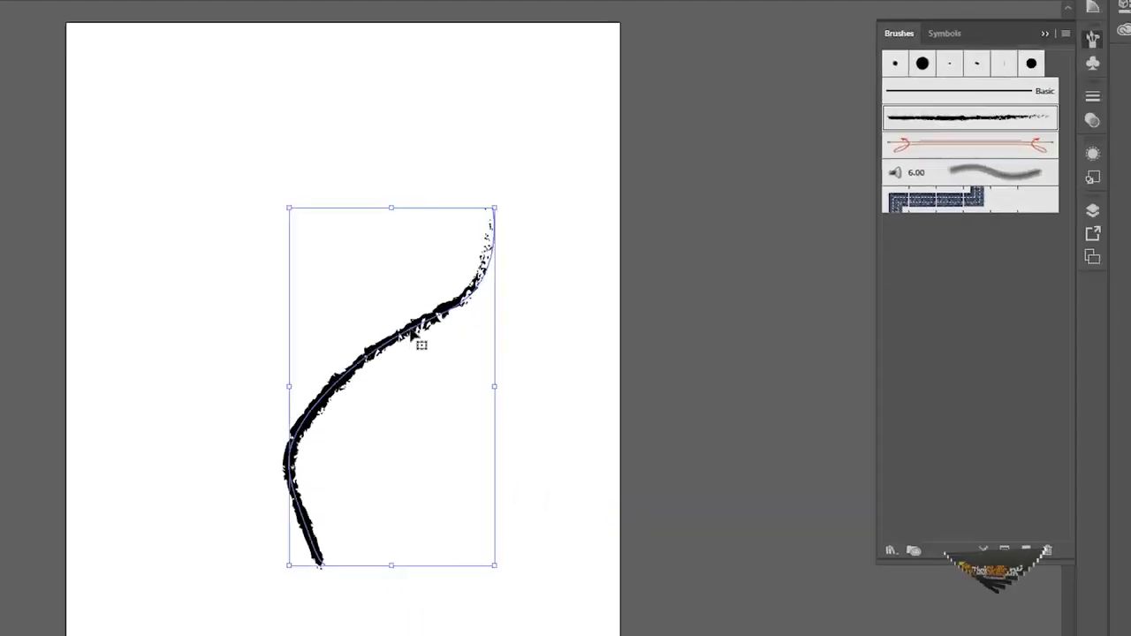
pyautogui.click(404, 164)
pyautogui.click(431, 323)
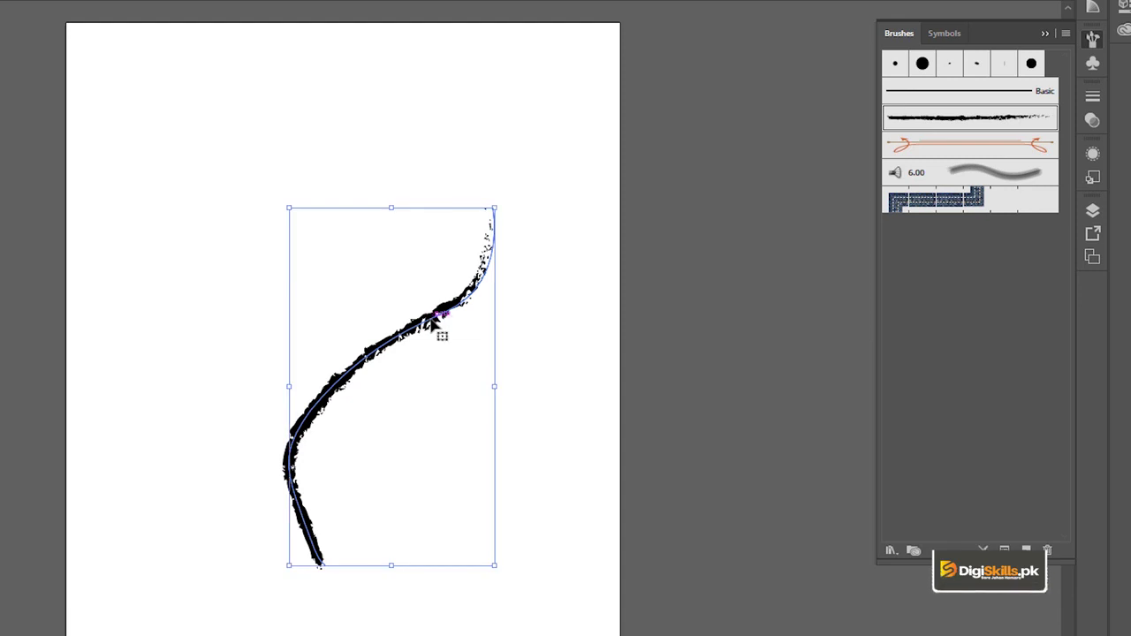
pyautogui.click(504, 220)
pyautogui.click(492, 240)
# Restyle the curve with the orange arrow brush, trying stroke weights 8, 6 and 4 pt
pyautogui.click(900, 92)
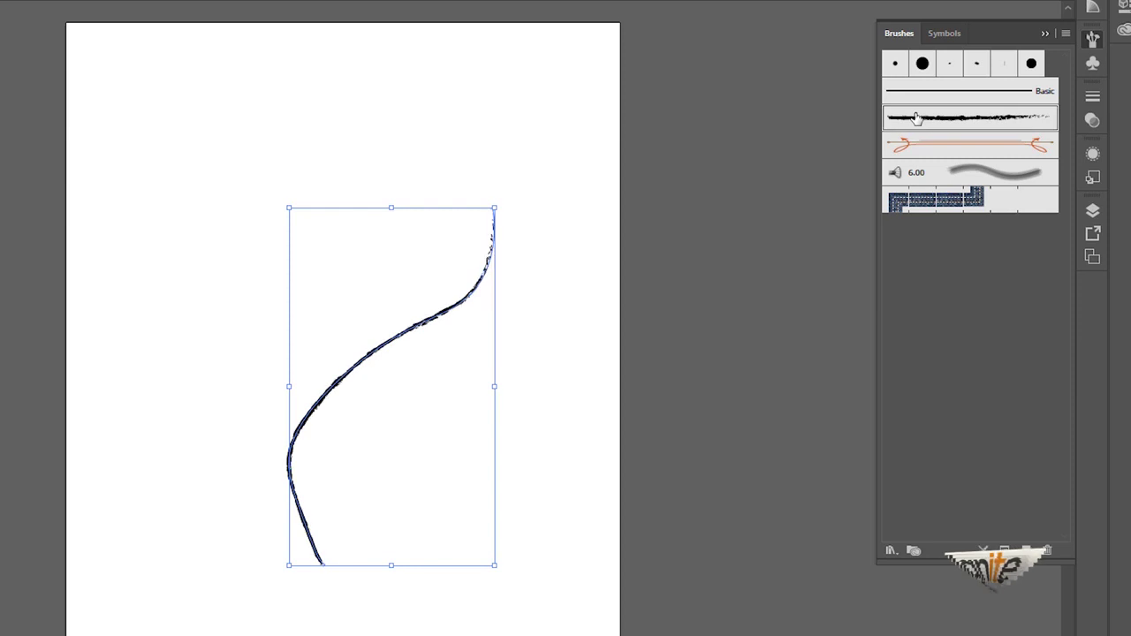
pyautogui.click(919, 144)
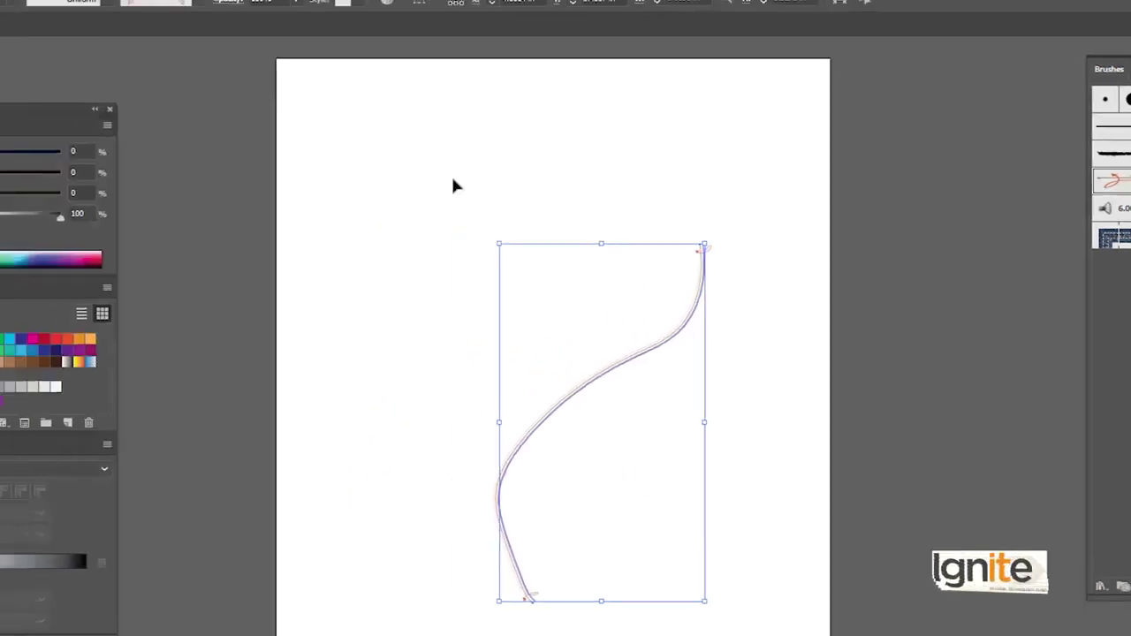
pyautogui.click(244, 38)
pyautogui.click(265, 232)
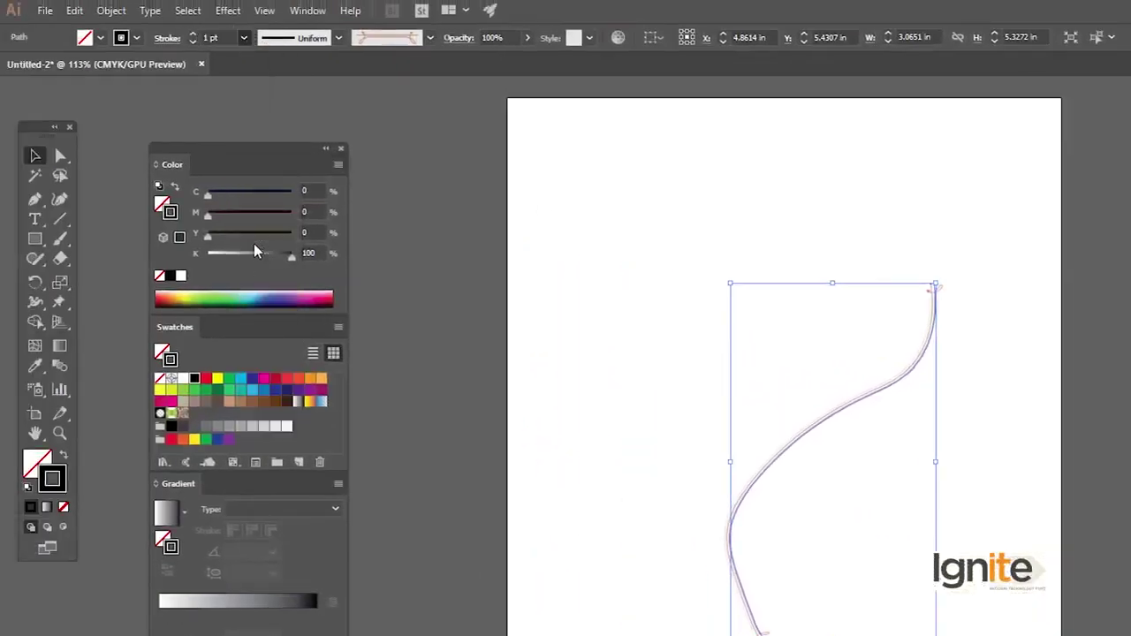
pyautogui.click(243, 38)
pyautogui.click(269, 200)
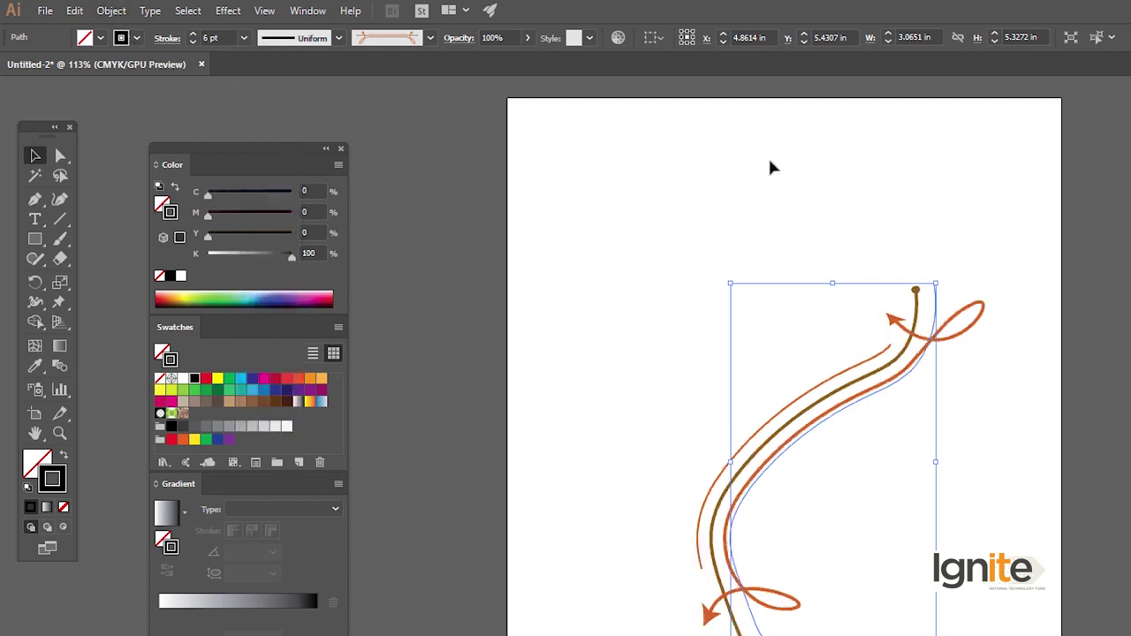
pyautogui.click(243, 38)
pyautogui.click(265, 168)
# Delete the curve and draw a square with the Rectangle tool
pyautogui.click(639, 245)
pyautogui.hotkey('ctrl', 'a')
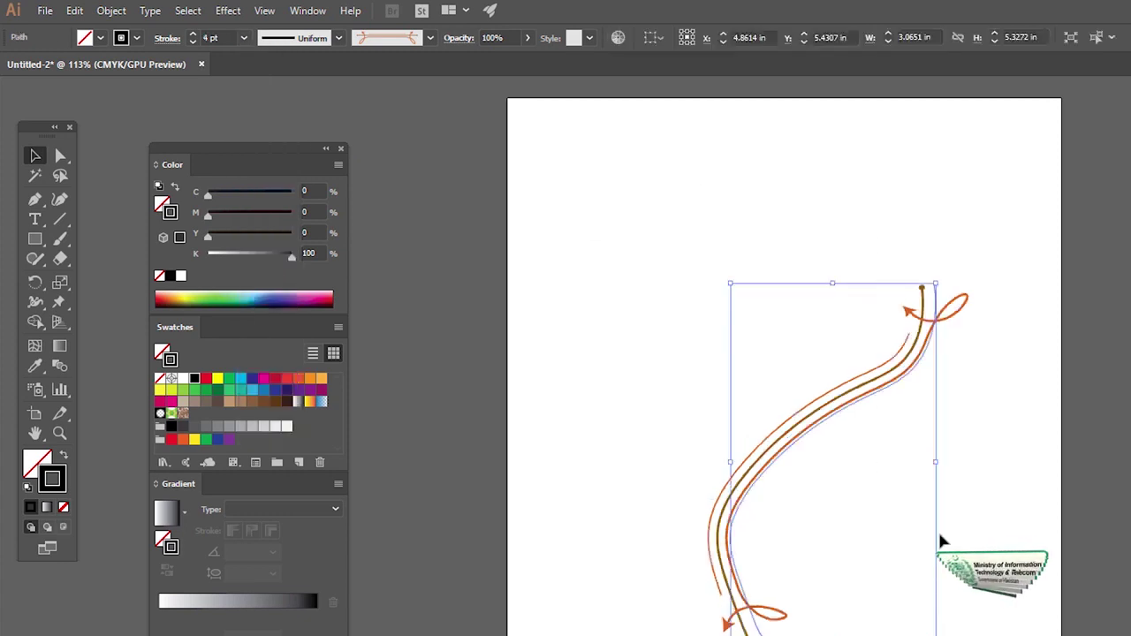
pyautogui.press('Delete')
pyautogui.click(34, 239)
pyautogui.moveTo(702, 329); pyautogui.dragTo(813, 439)
# Move the square right and down, then outline it with the charcoal brush at 3 pt
pyautogui.press('v')
pyautogui.click(765, 232)
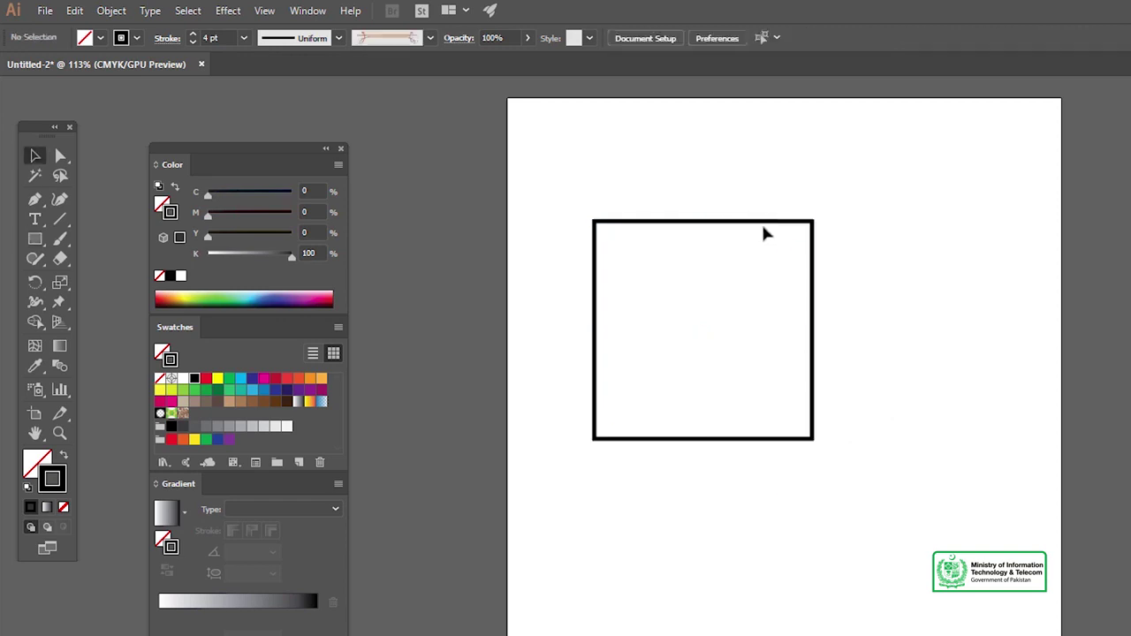
pyautogui.moveTo(765, 222); pyautogui.dragTo(823, 251)
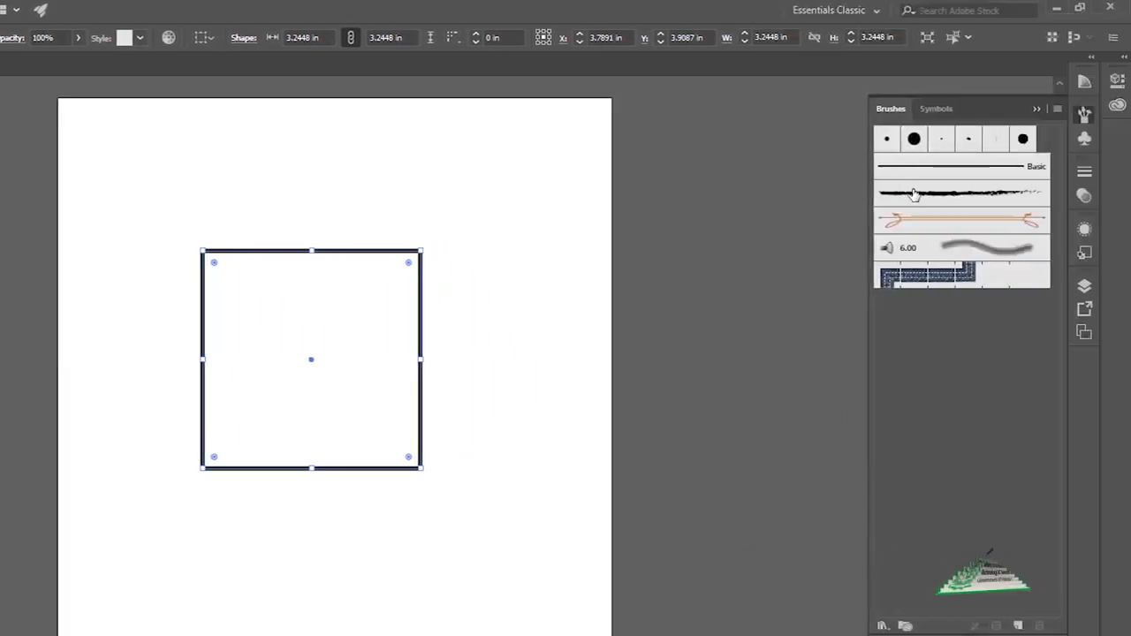
pyautogui.click(914, 193)
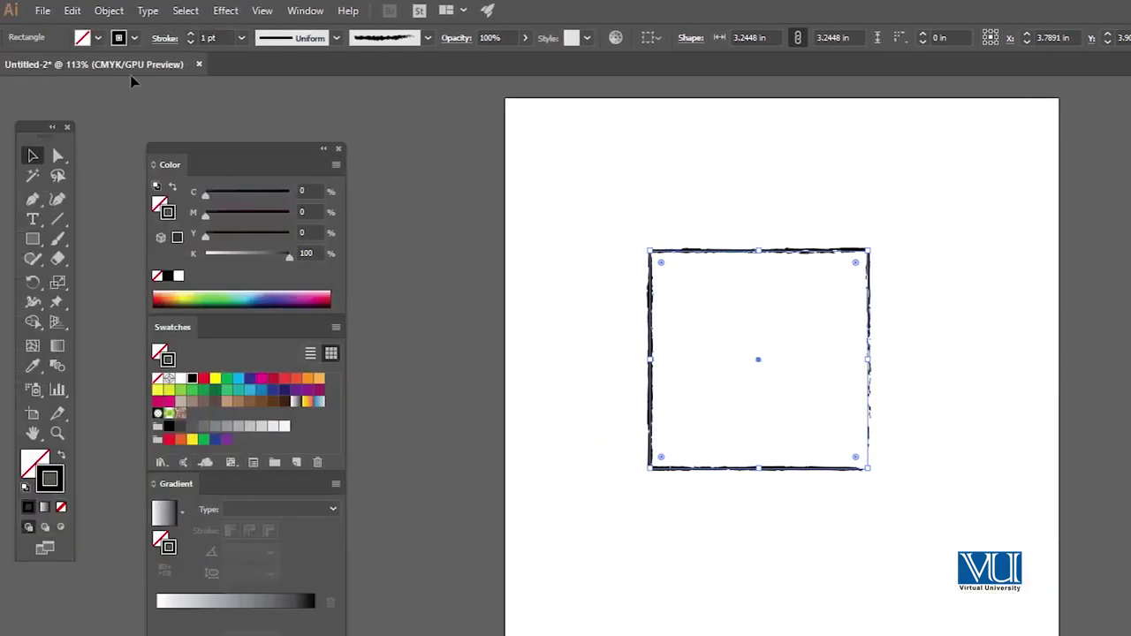
pyautogui.click(240, 38)
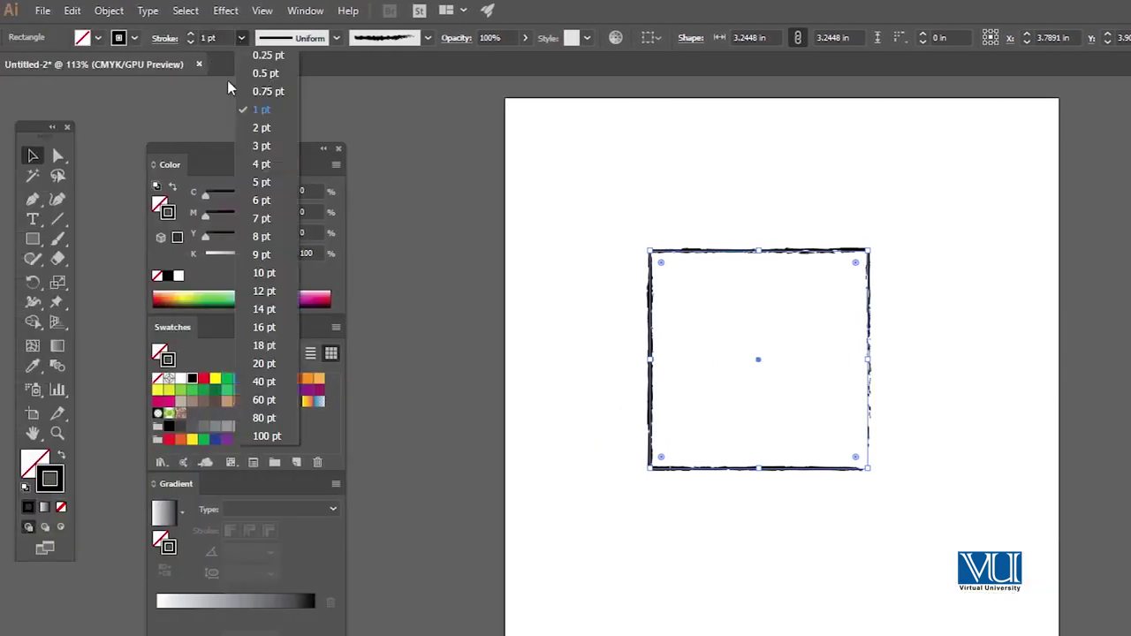
pyautogui.click(248, 146)
pyautogui.click(624, 214)
pyautogui.click(674, 268)
pyautogui.click(681, 181)
pyautogui.click(795, 480)
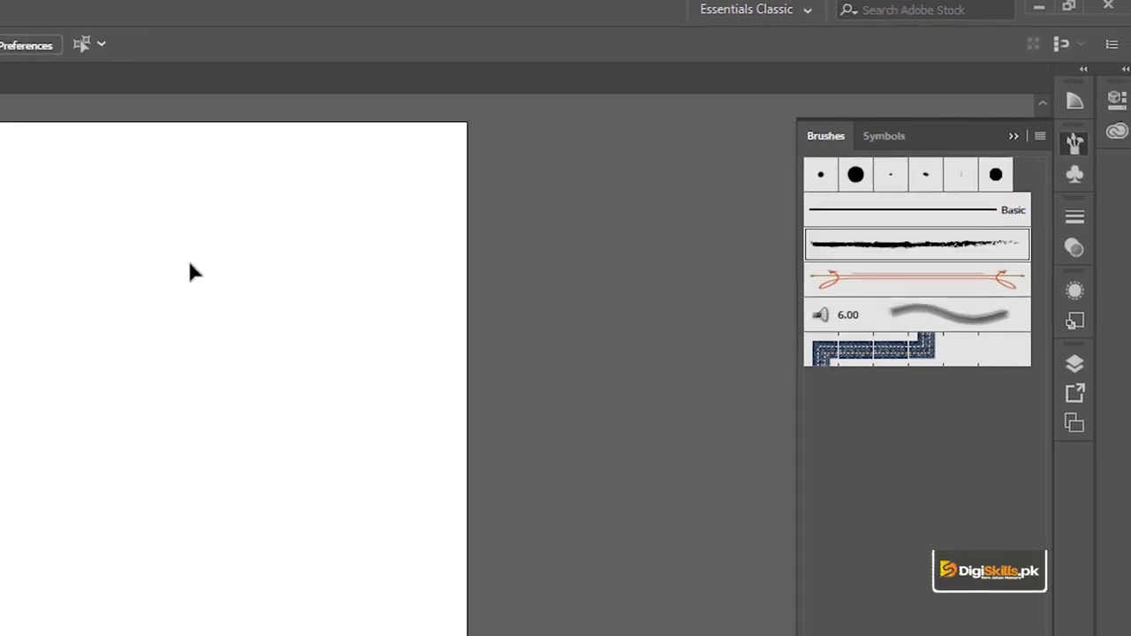
# Open the Arrows_Special brush library, centre it and enlarge it to show more arrows
pyautogui.click(1047, 139)
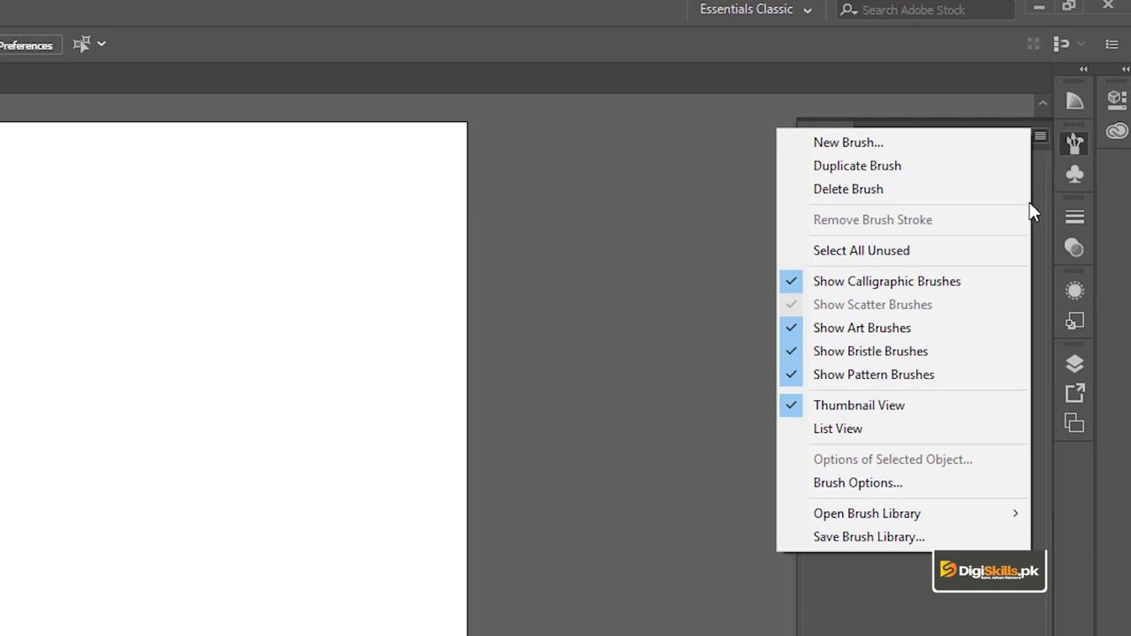
pyautogui.moveTo(901, 398)
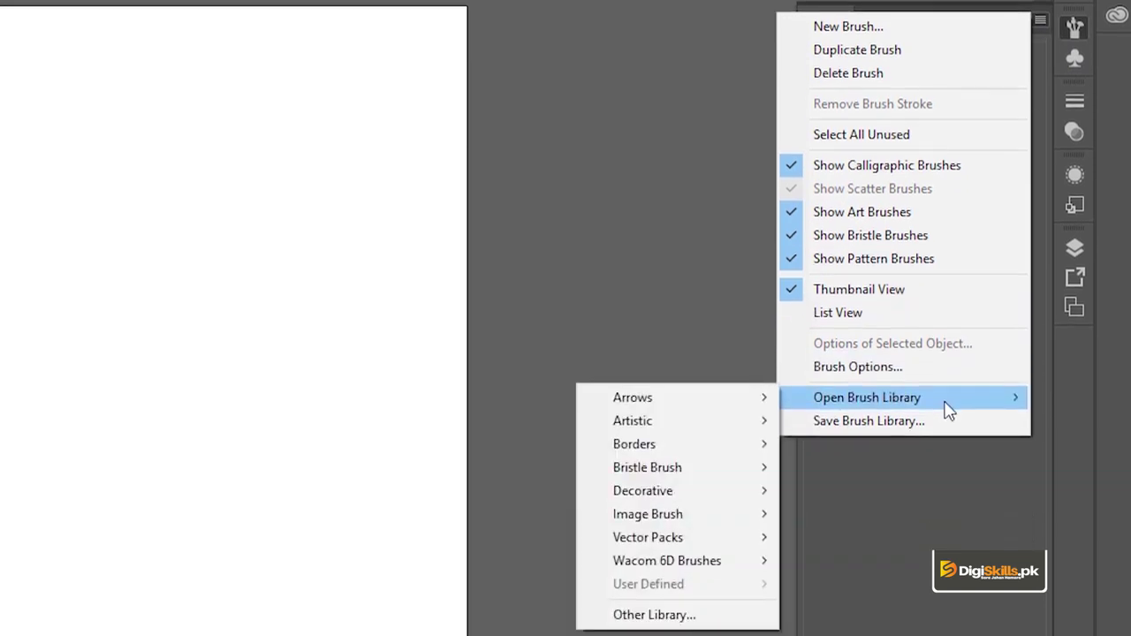
pyautogui.moveTo(632, 398)
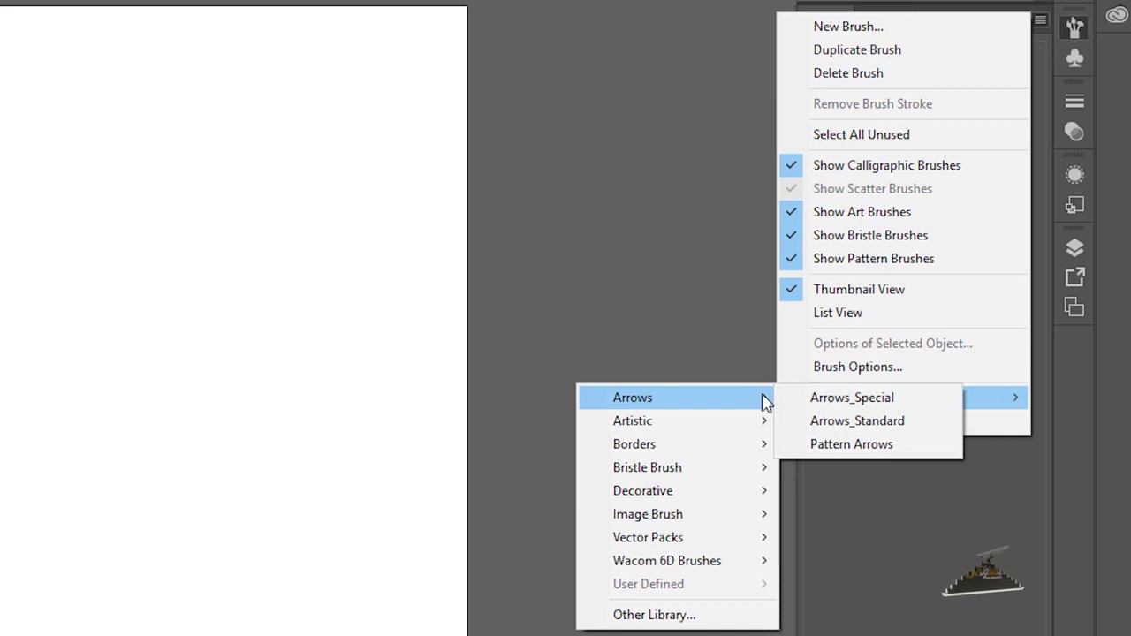
pyautogui.click(806, 400)
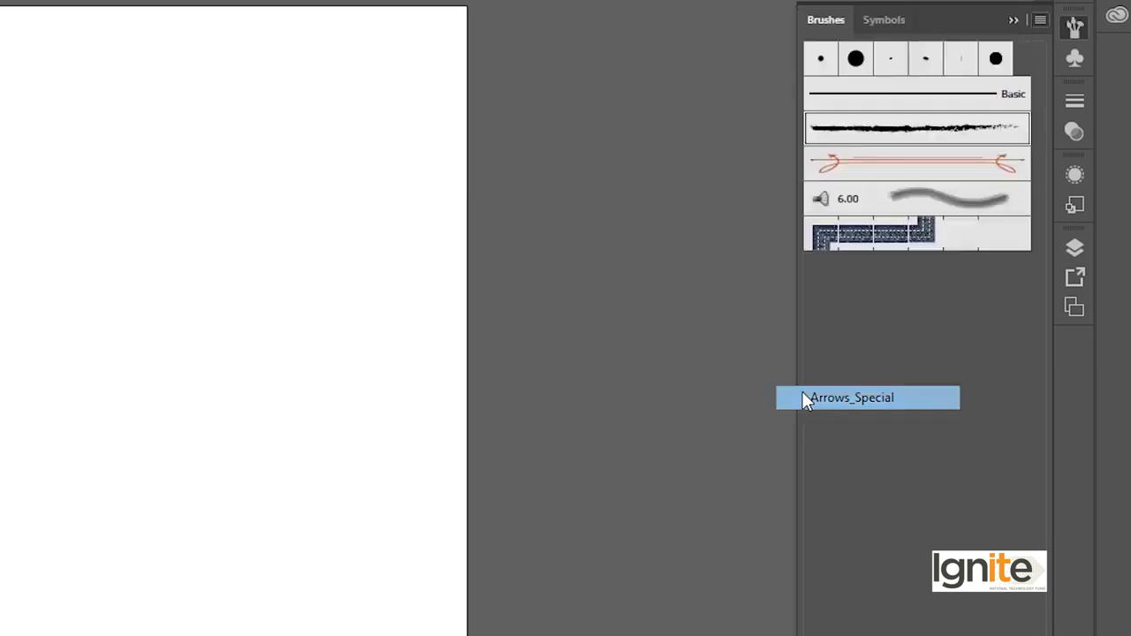
pyautogui.moveTo(155, 419); pyautogui.dragTo(670, 145)
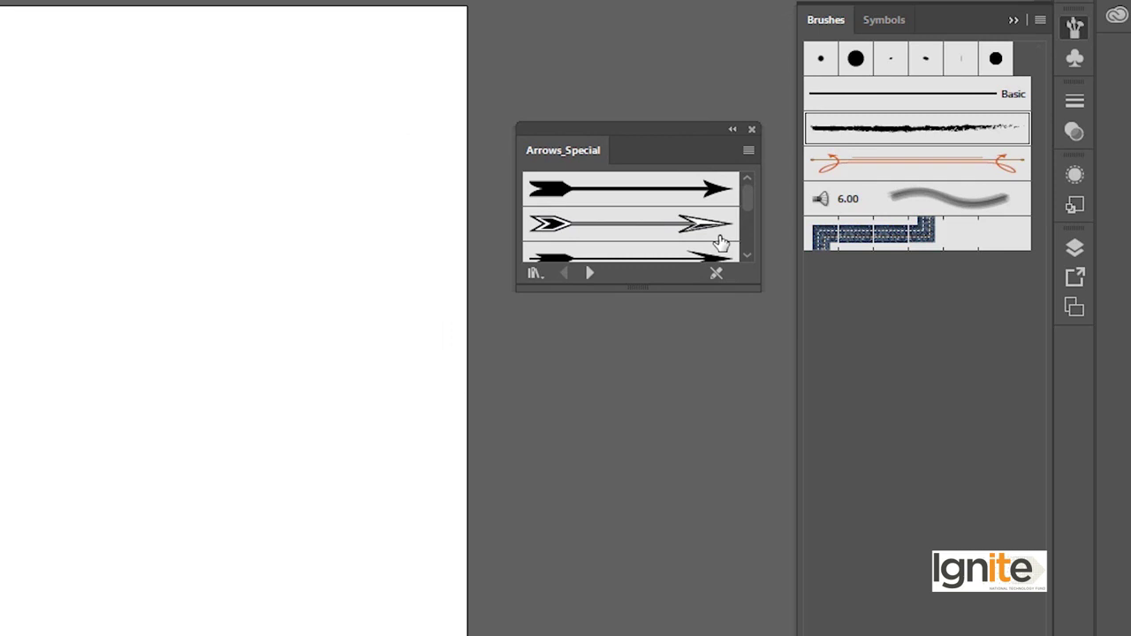
pyautogui.moveTo(757, 292); pyautogui.dragTo(752, 539)
pyautogui.click(641, 301)
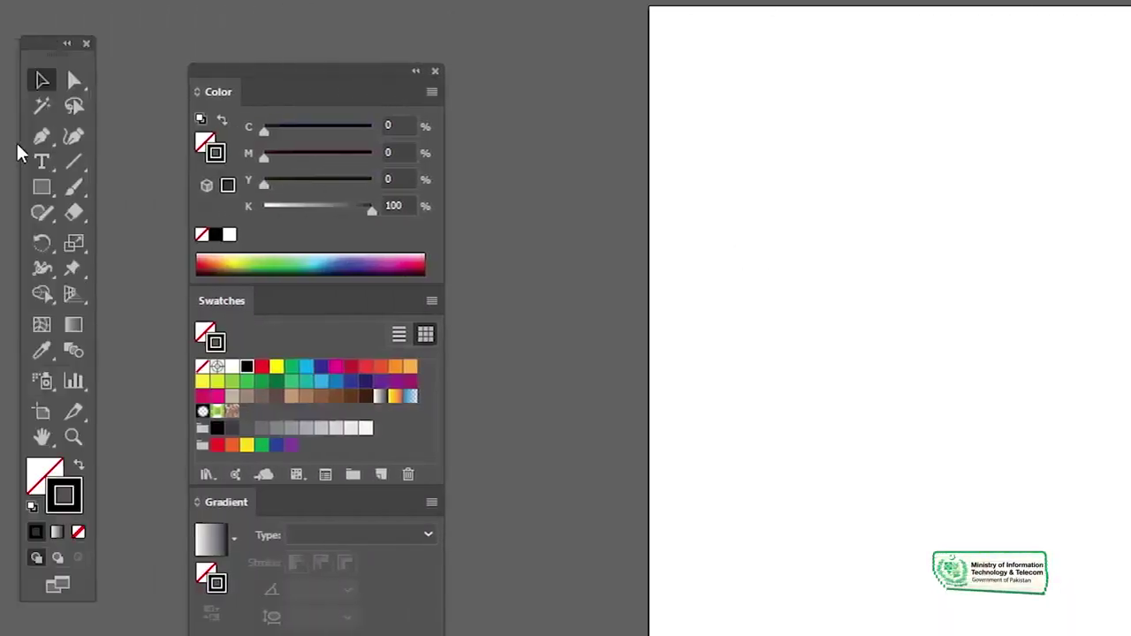
pyautogui.click(41, 187)
# Draw a square, test several Arrows_Special brushes on it, then delete it
pyautogui.moveTo(982, 297); pyautogui.dragTo(1040, 345)
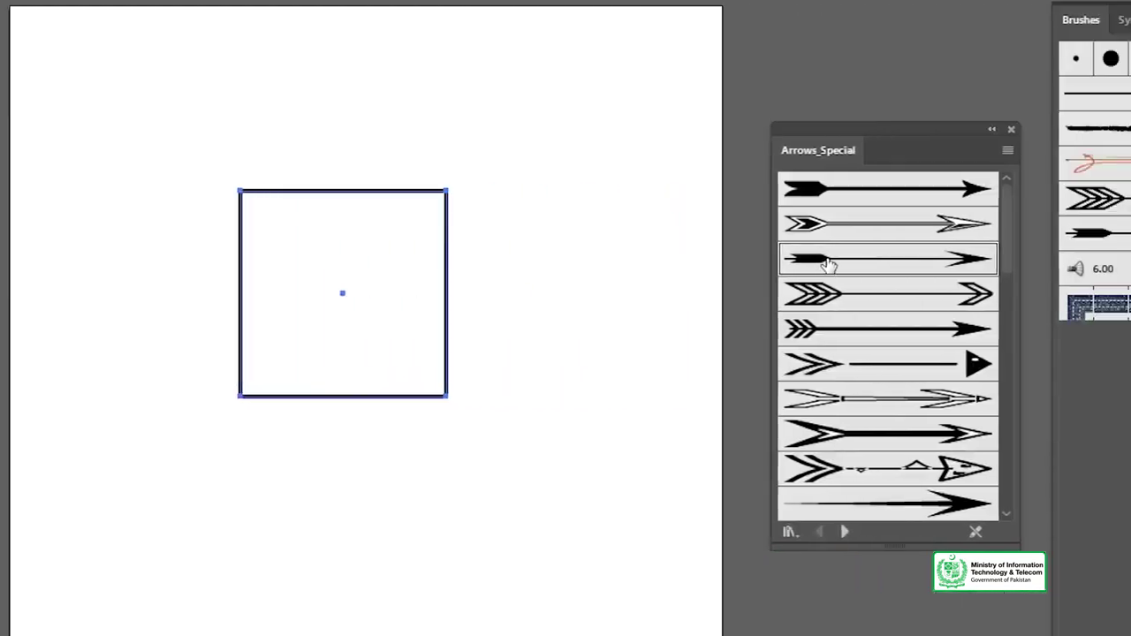
pyautogui.click(825, 259)
pyautogui.click(840, 224)
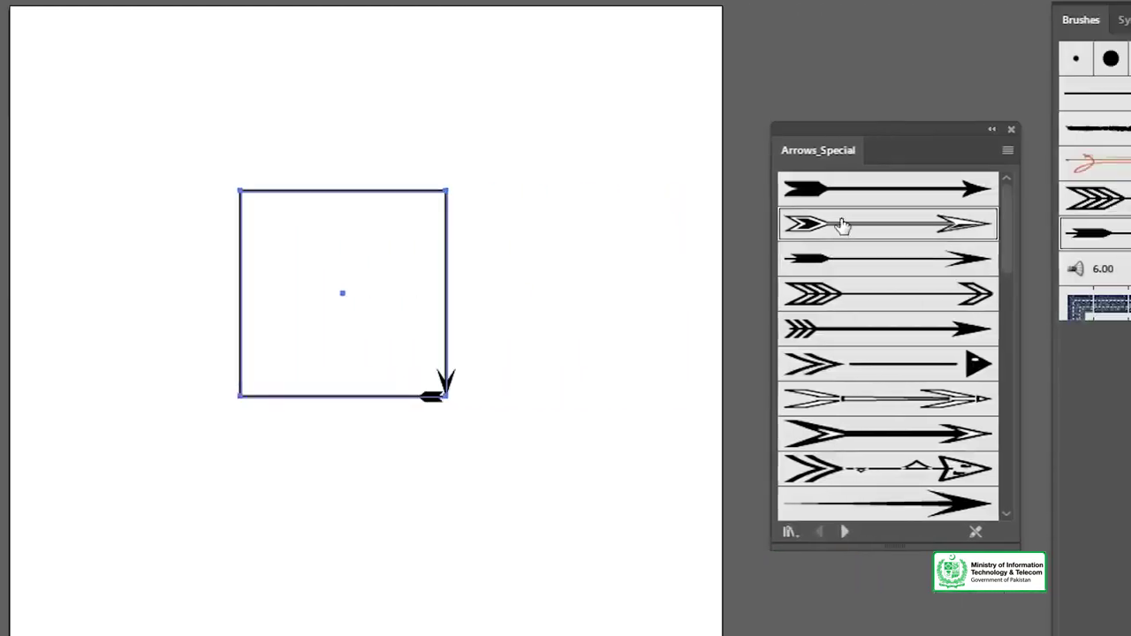
pyautogui.click(845, 190)
pyautogui.click(846, 329)
pyautogui.click(840, 433)
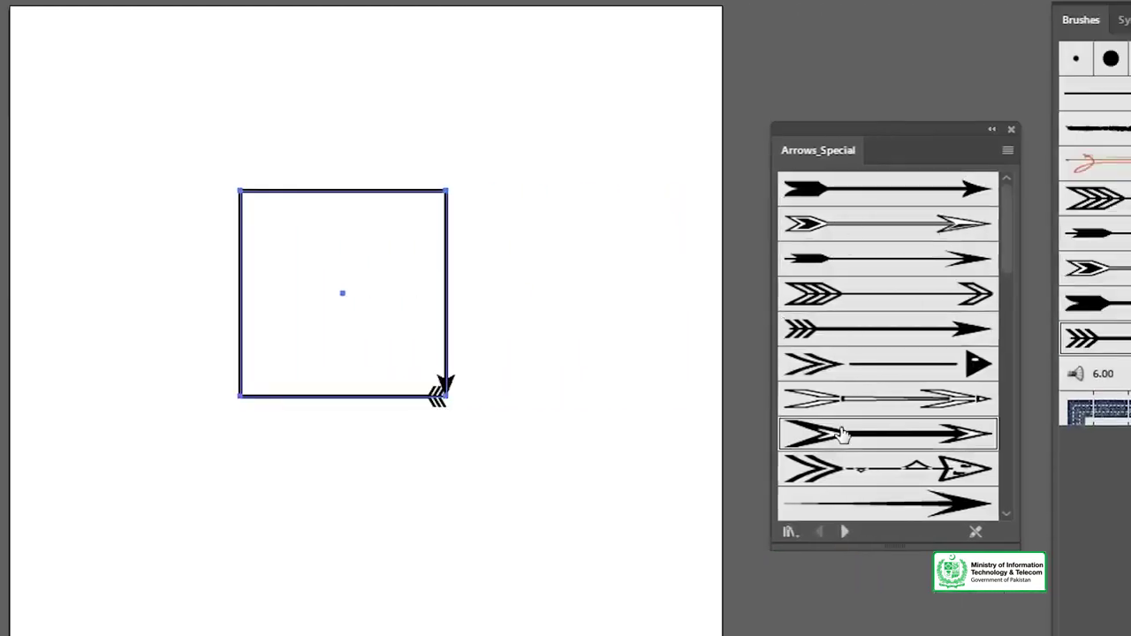
pyautogui.click(574, 491)
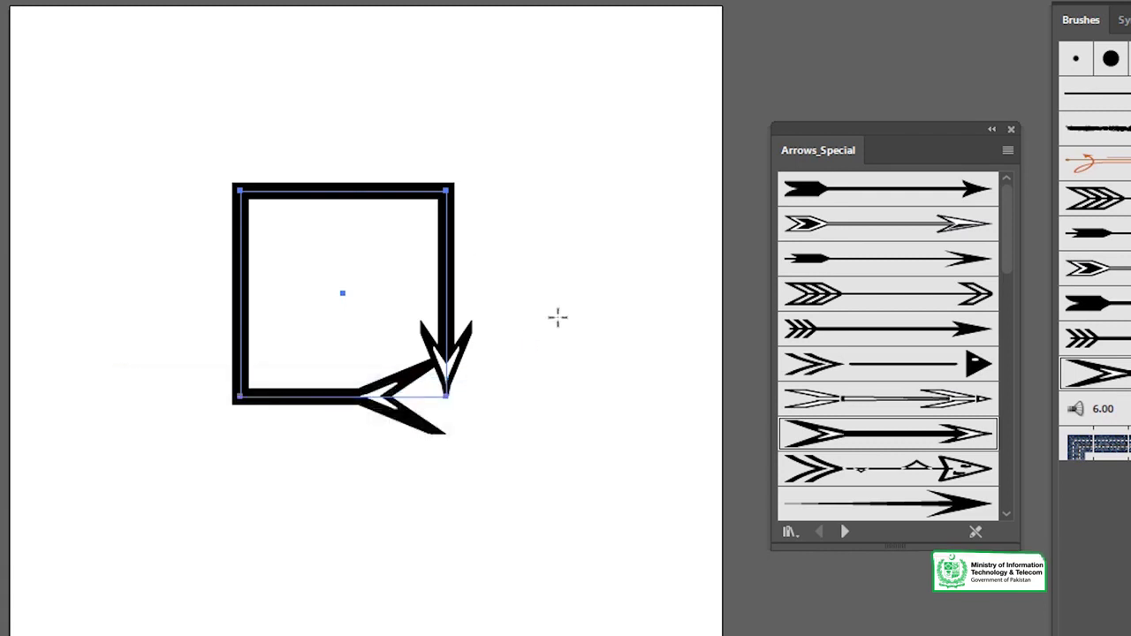
pyautogui.click(452, 311)
pyautogui.press('Delete')
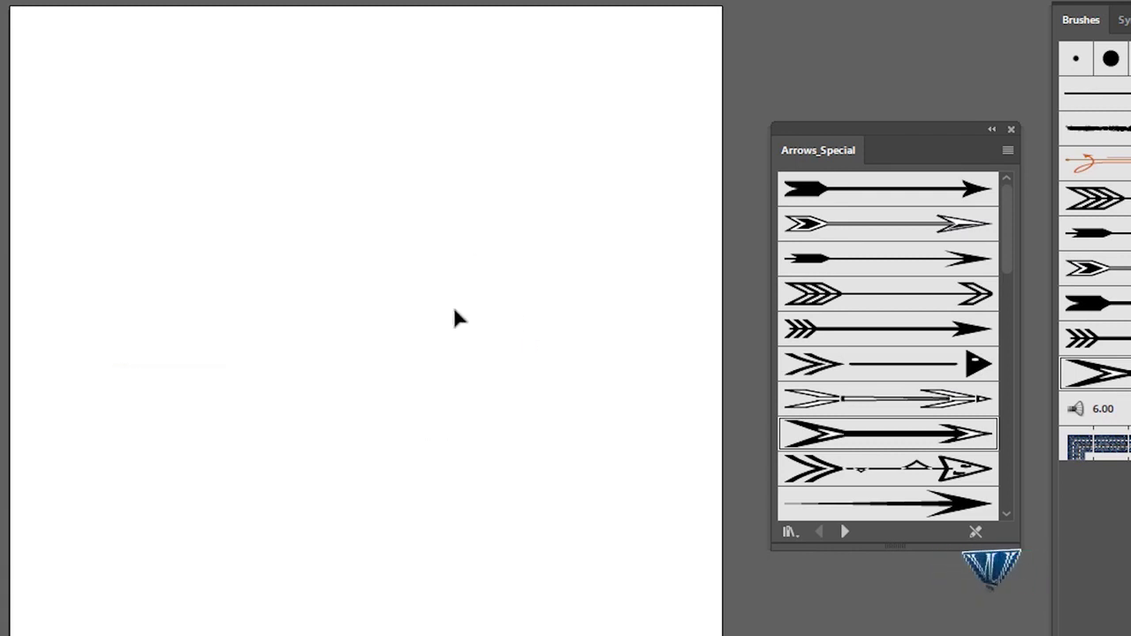
# Paint an S-shaped curve and style it with the dashed fancy arrow brush
pyautogui.press('b')
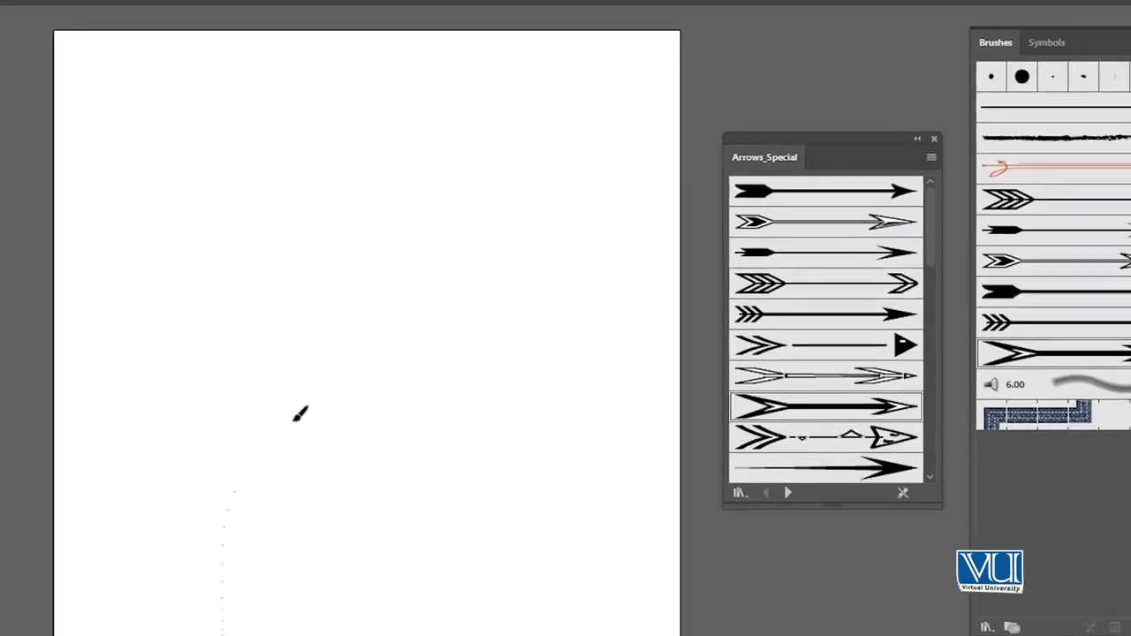
pyautogui.moveTo(239, 575); pyautogui.dragTo(523, 232)
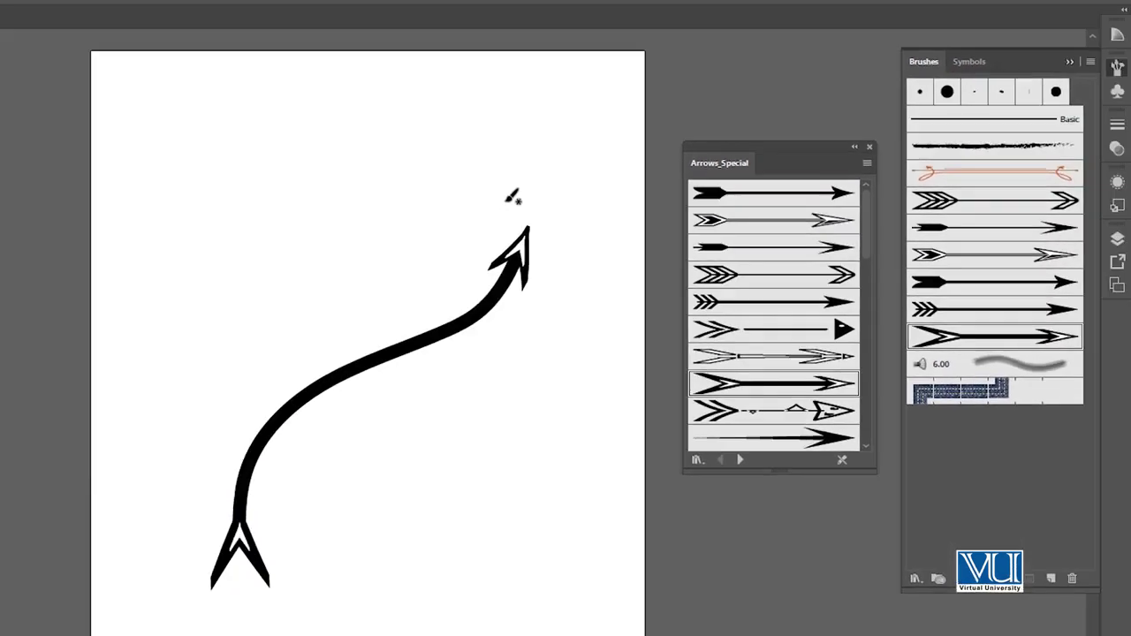
pyautogui.click(749, 301)
pyautogui.click(751, 246)
pyautogui.click(752, 221)
pyautogui.click(739, 328)
pyautogui.click(751, 408)
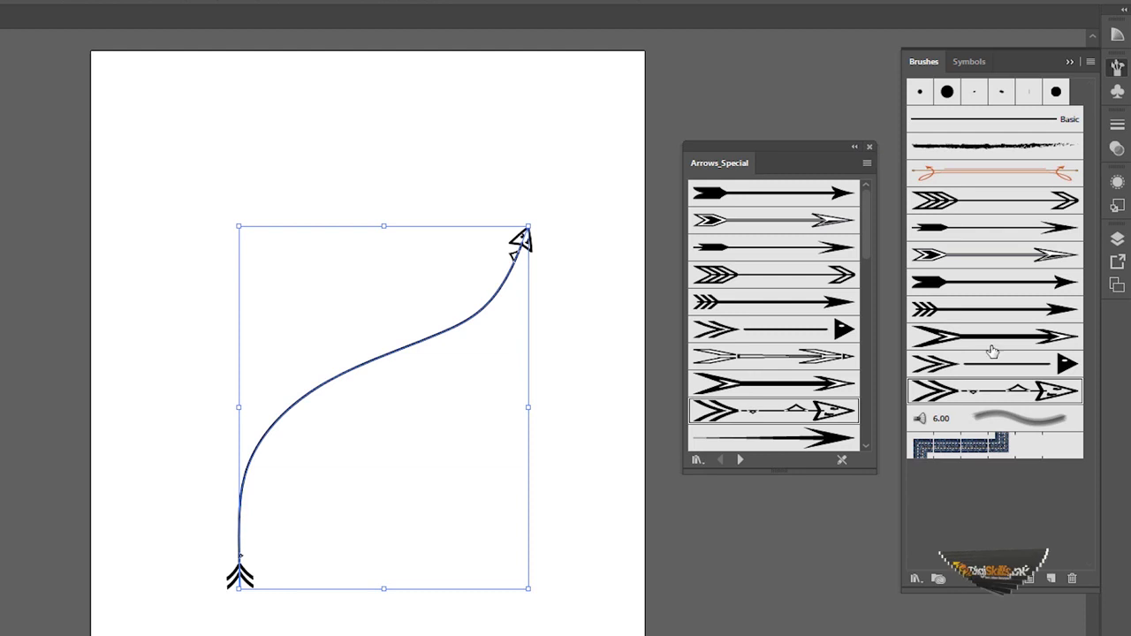
pyautogui.click(1091, 61)
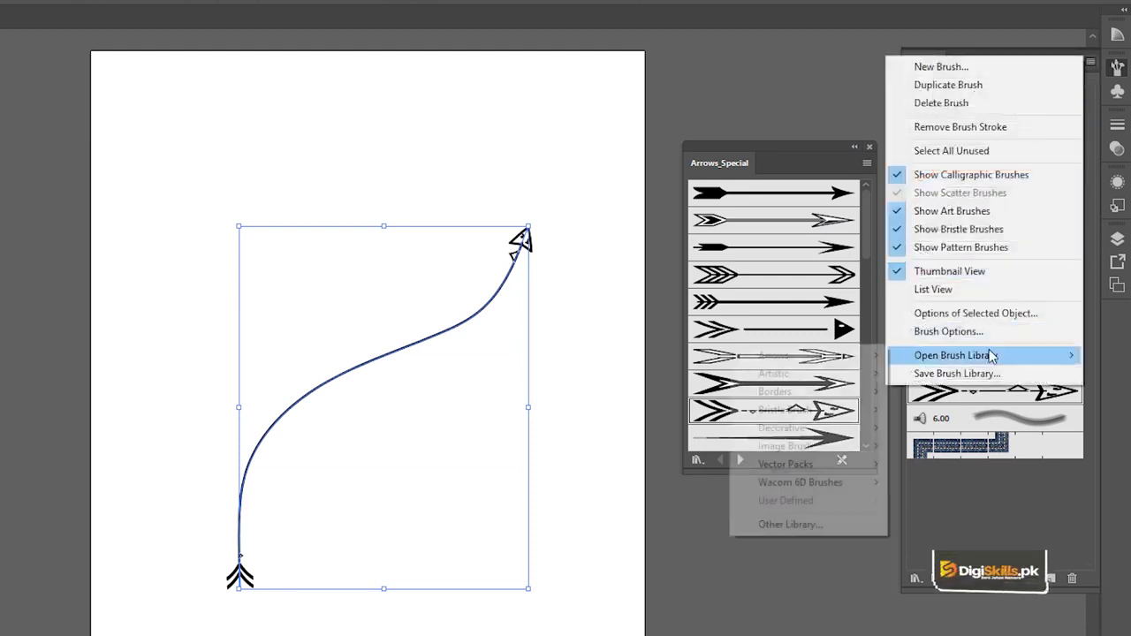
pyautogui.moveTo(981, 354)
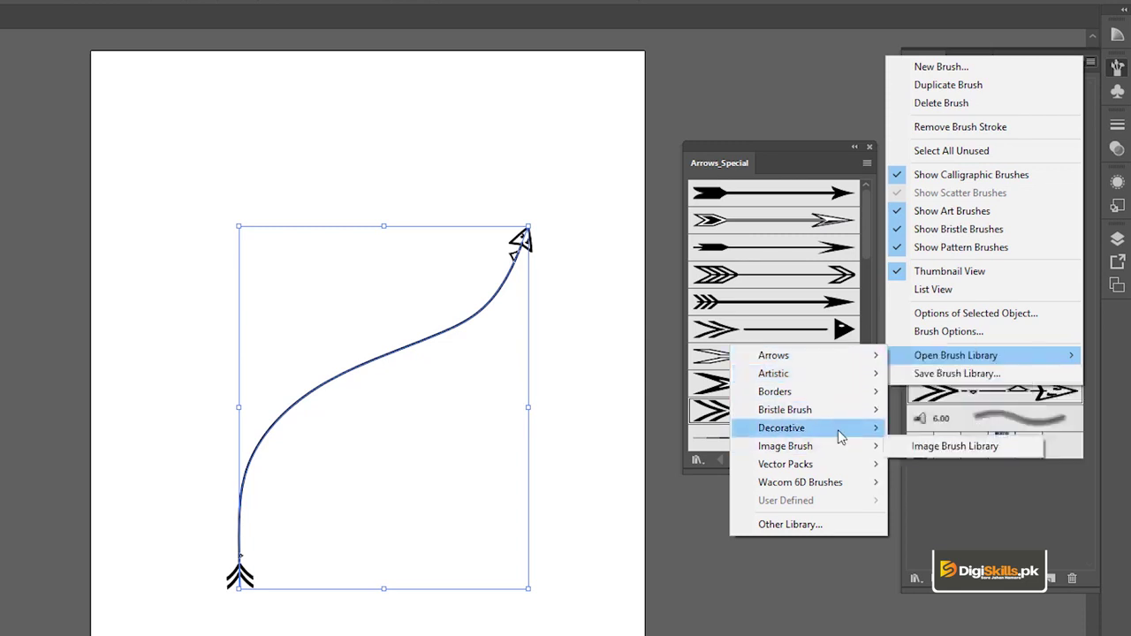
pyautogui.moveTo(773, 355)
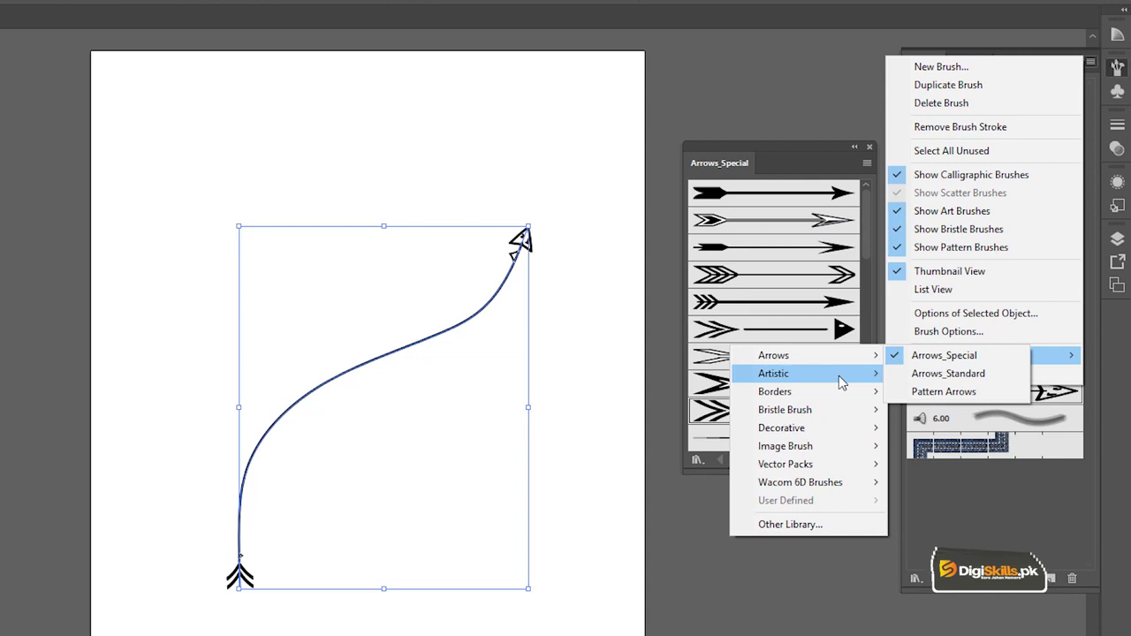
# Load Artistic_Calligraphic and try its angled and oval brushes, including 30 pt Oval, on the curve
pyautogui.click(924, 374)
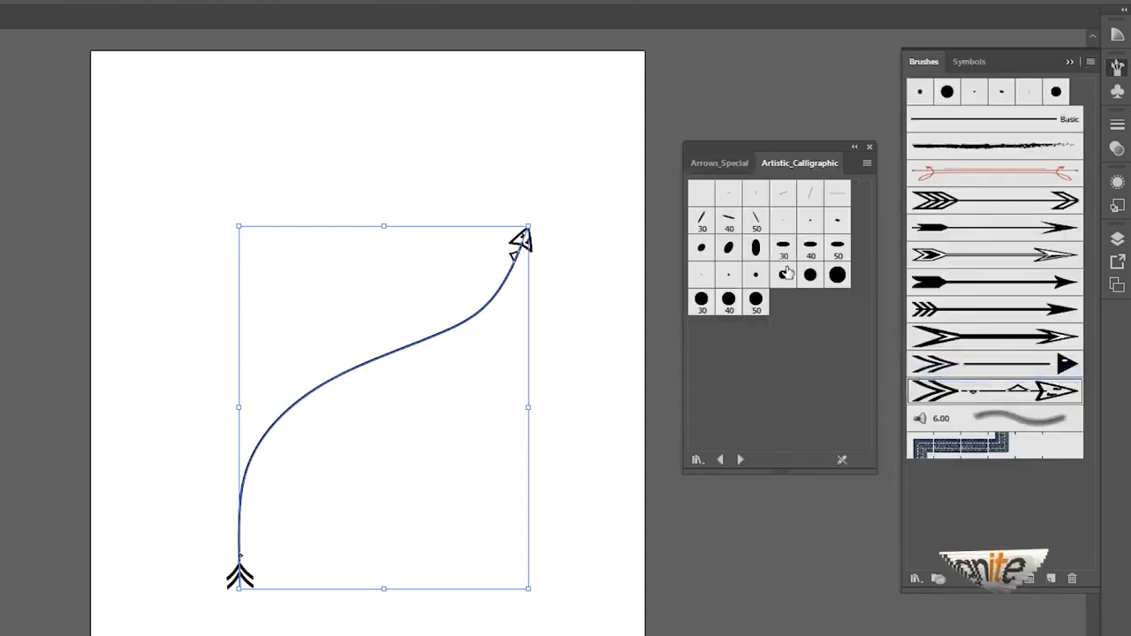
pyautogui.click(783, 247)
pyautogui.click(756, 223)
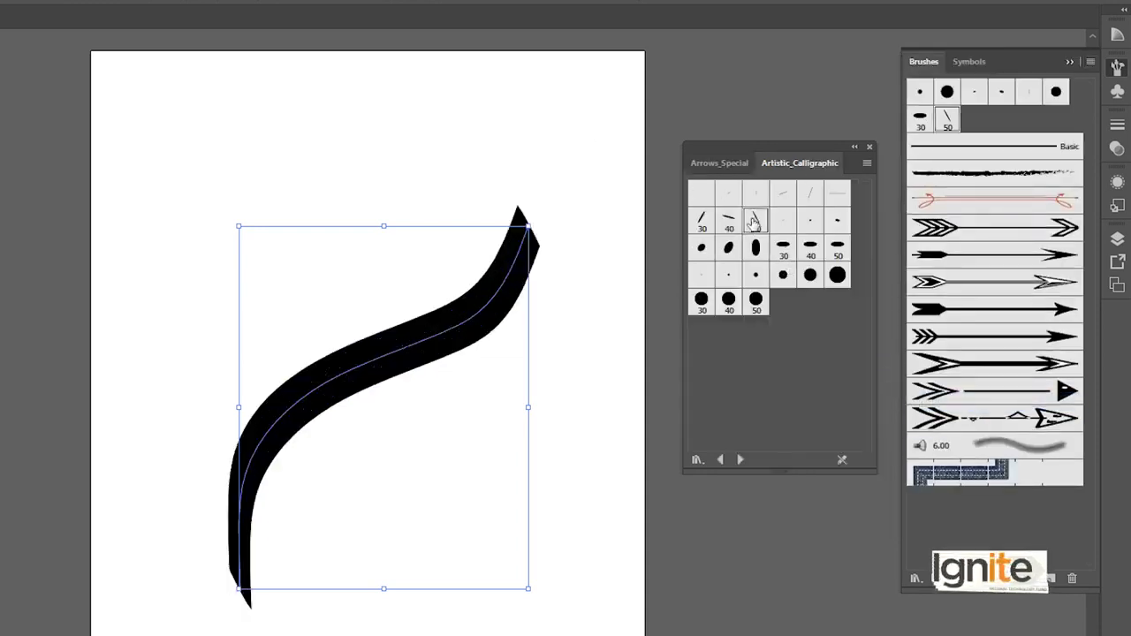
pyautogui.click(702, 221)
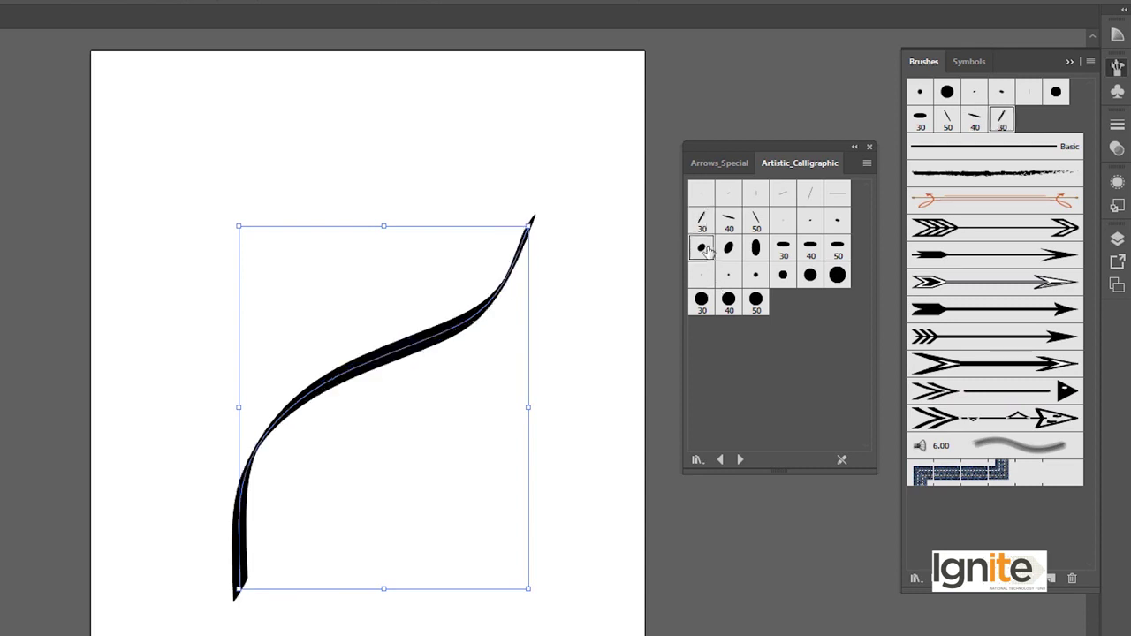
pyautogui.click(701, 248)
pyautogui.click(756, 248)
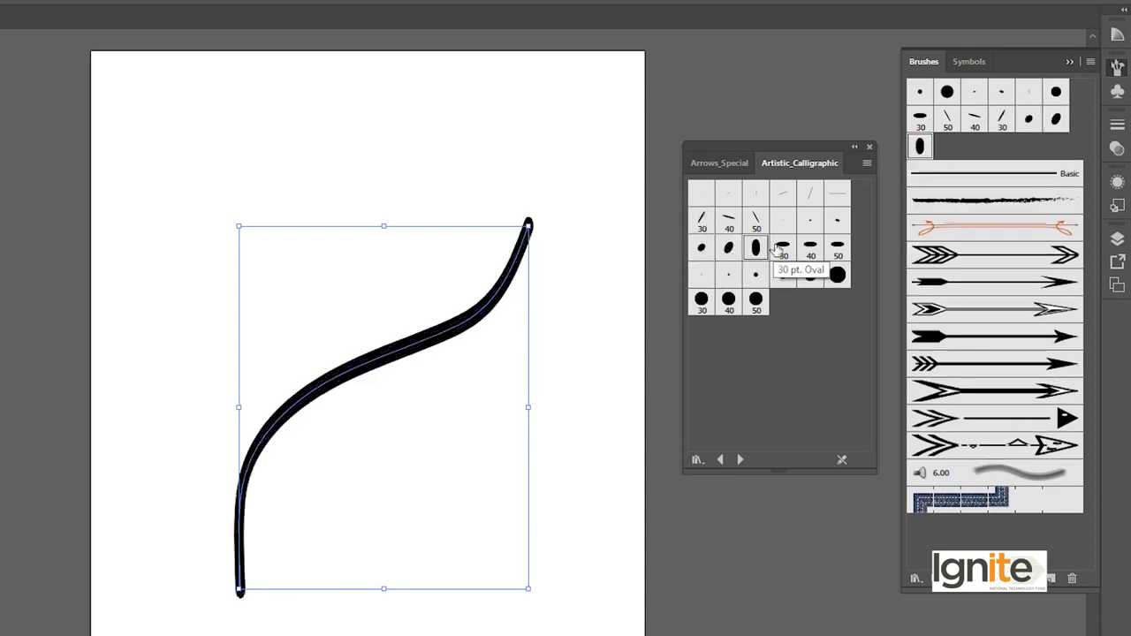
pyautogui.click(811, 249)
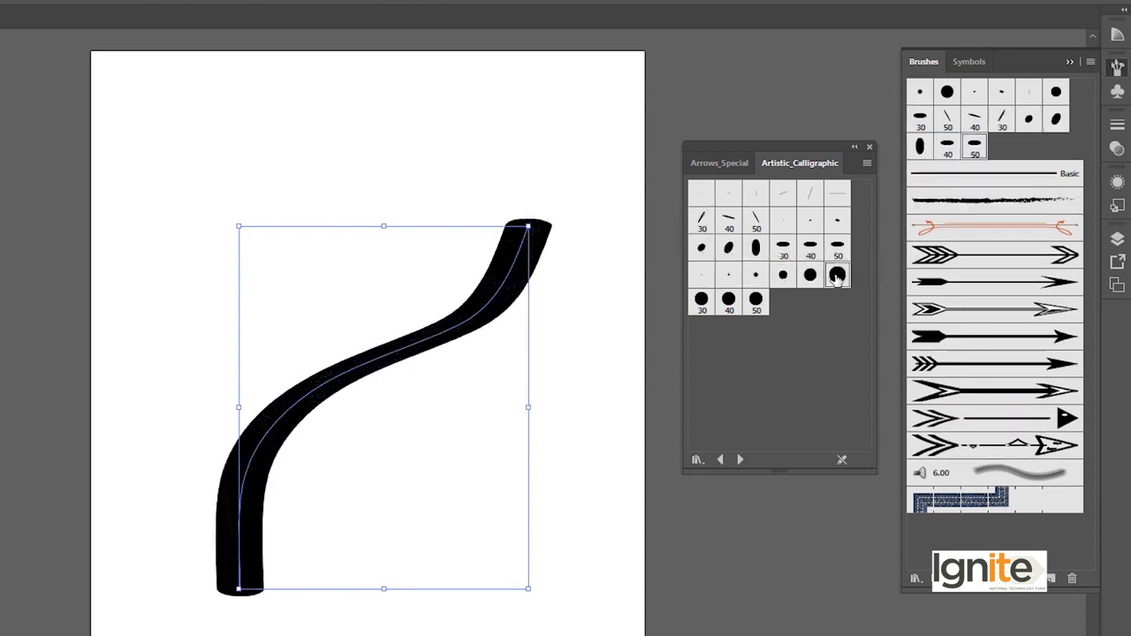
# Try the round calligraphic brushes, including 40 round, then a thin slanted brush on the curve
pyautogui.click(837, 275)
pyautogui.click(783, 275)
pyautogui.click(728, 275)
pyautogui.click(701, 300)
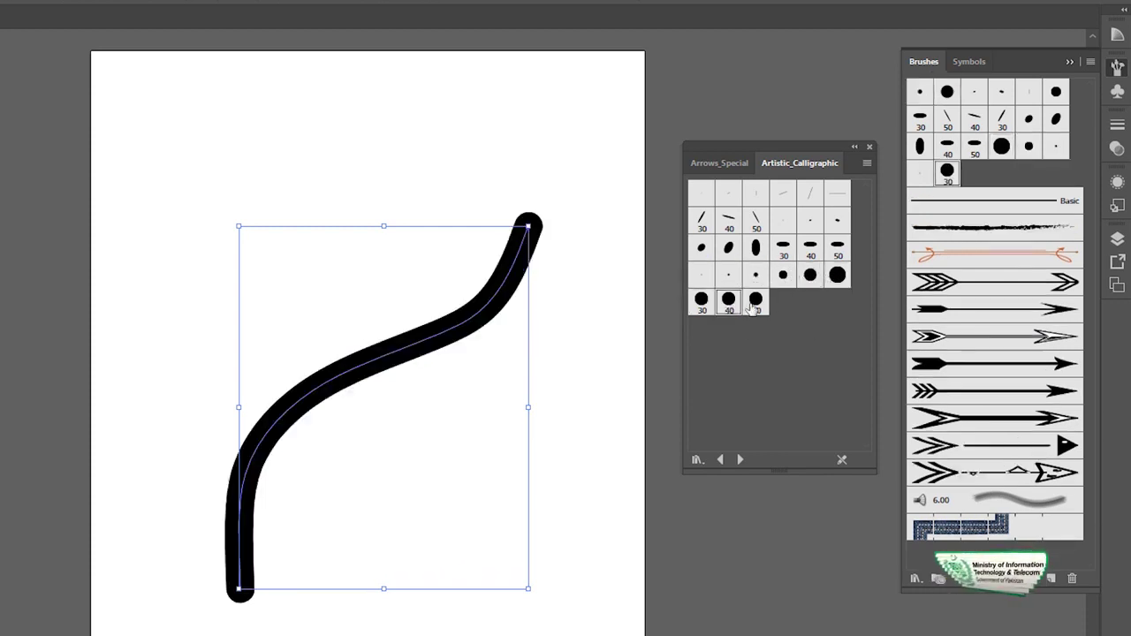
pyautogui.click(755, 300)
pyautogui.click(783, 194)
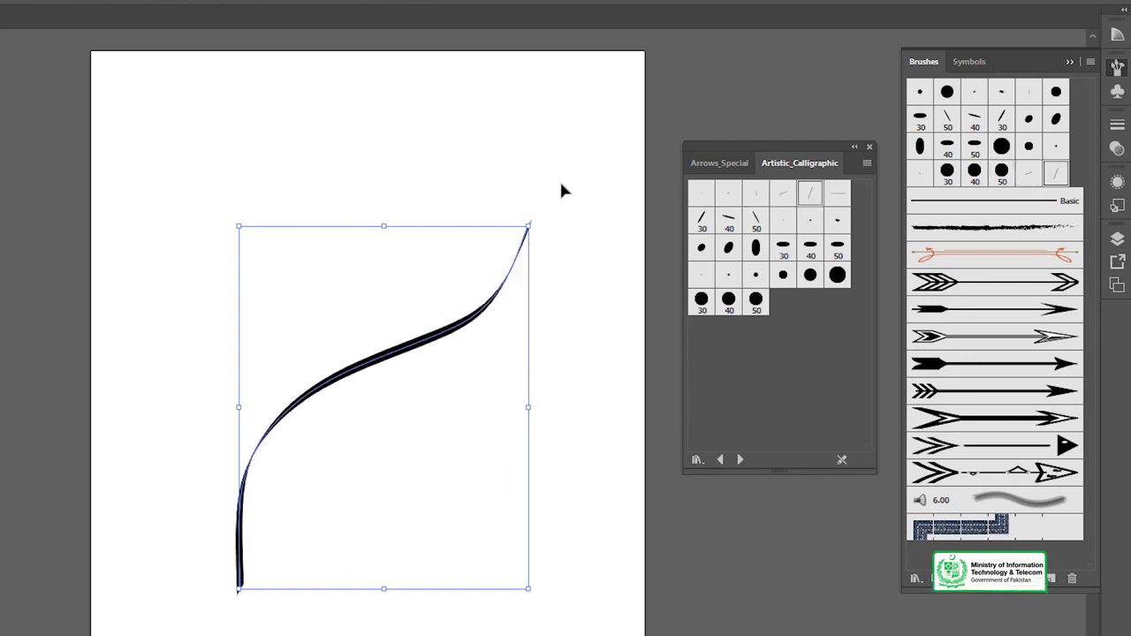
# Close the Artistic_Calligraphic library and start a New Brush, moving its dialog aside
pyautogui.click(871, 147)
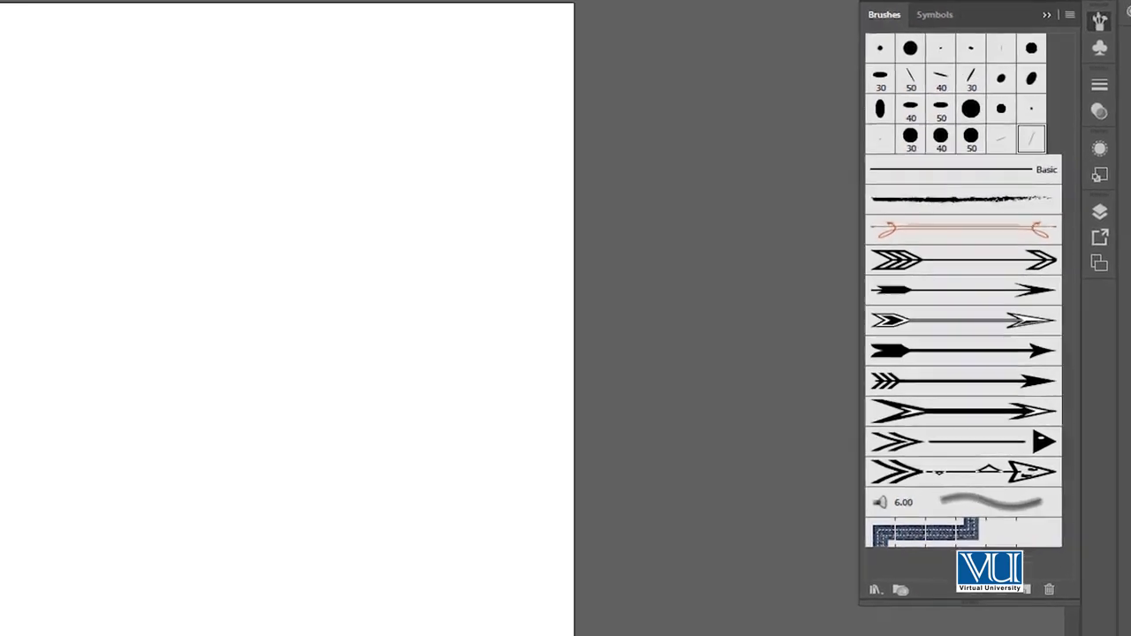
pyautogui.click(1050, 578)
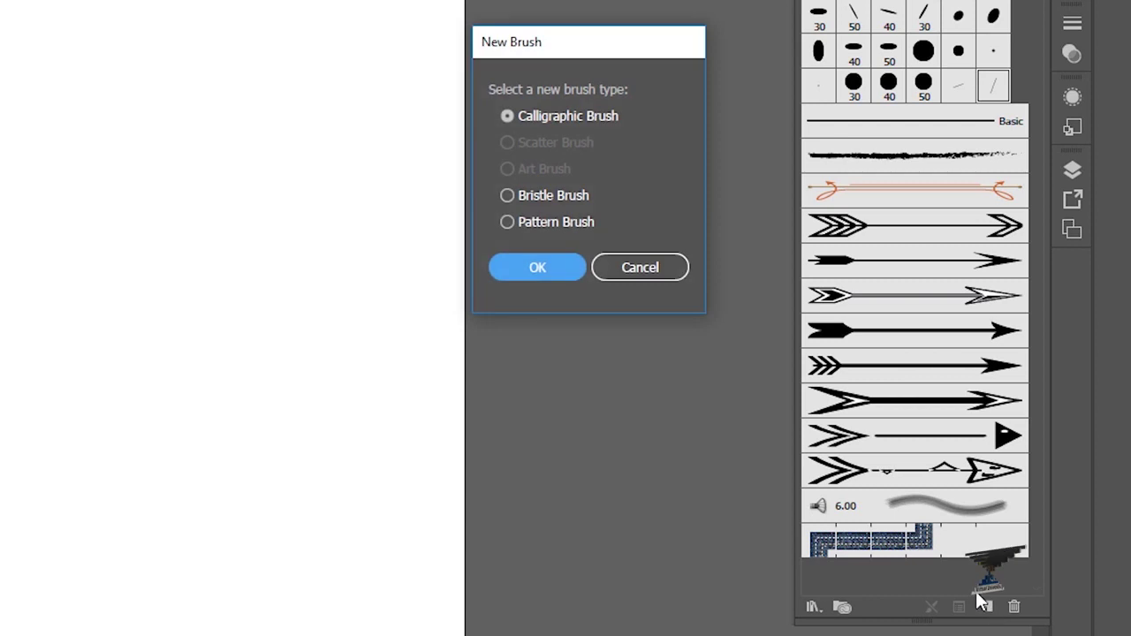
pyautogui.moveTo(611, 51)
pyautogui.mouseDown()
pyautogui.moveTo(669, 30)
pyautogui.moveTo(653, 26)
pyautogui.mouseUp()
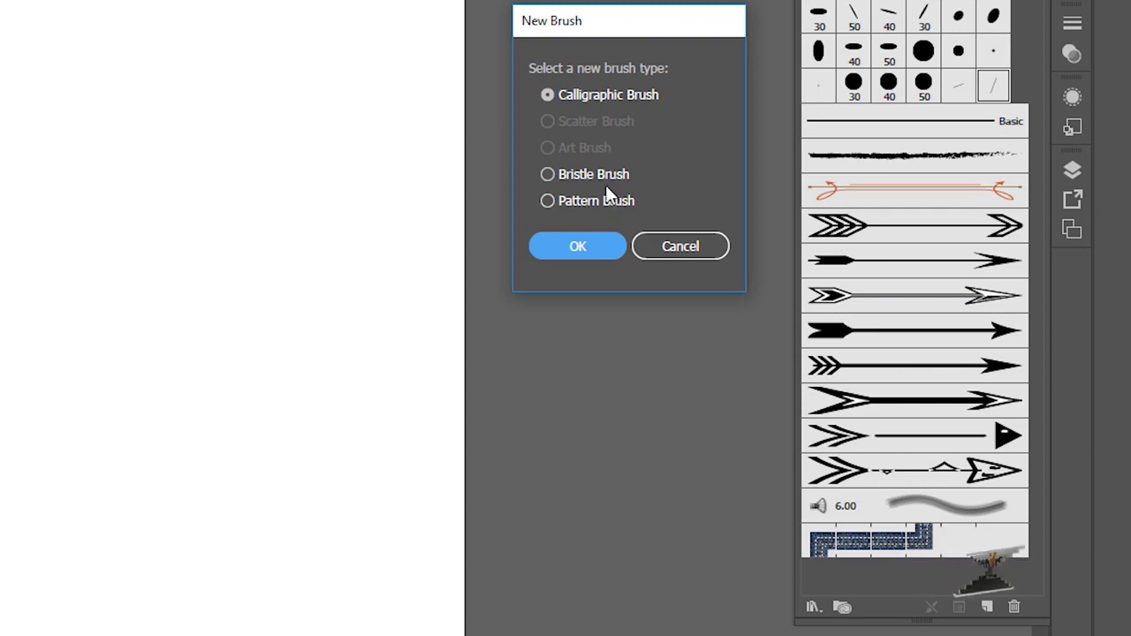
# Create a calligraphic brush with 84° angle, 41% roundness and 34 pt size, then paint a test stroke
pyautogui.click(599, 248)
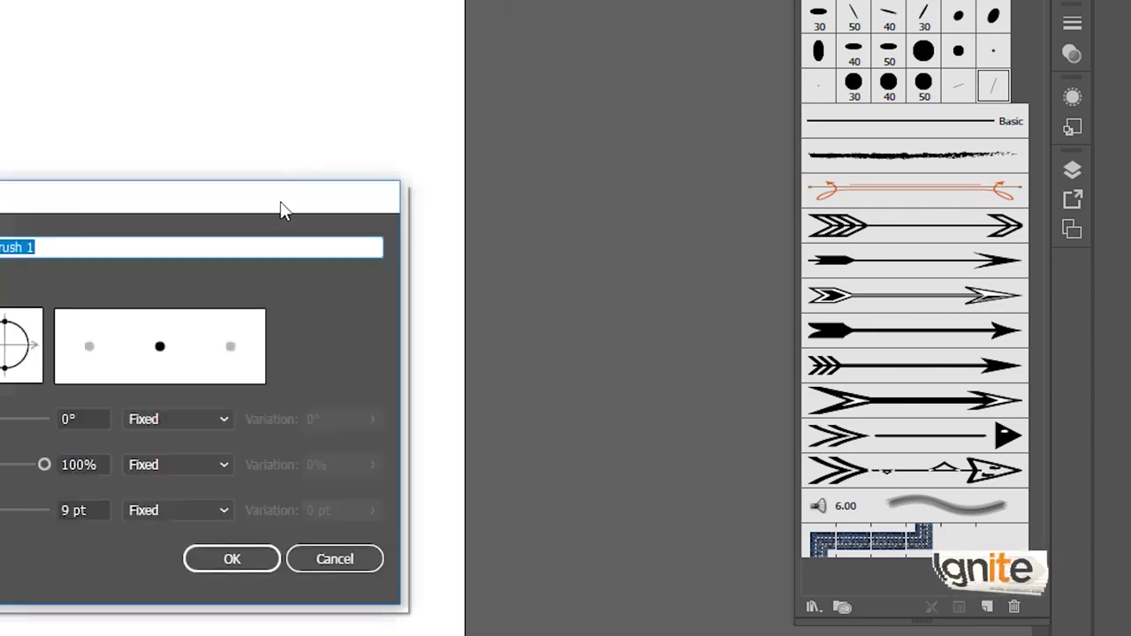
pyautogui.moveTo(281, 208); pyautogui.dragTo(817, 36)
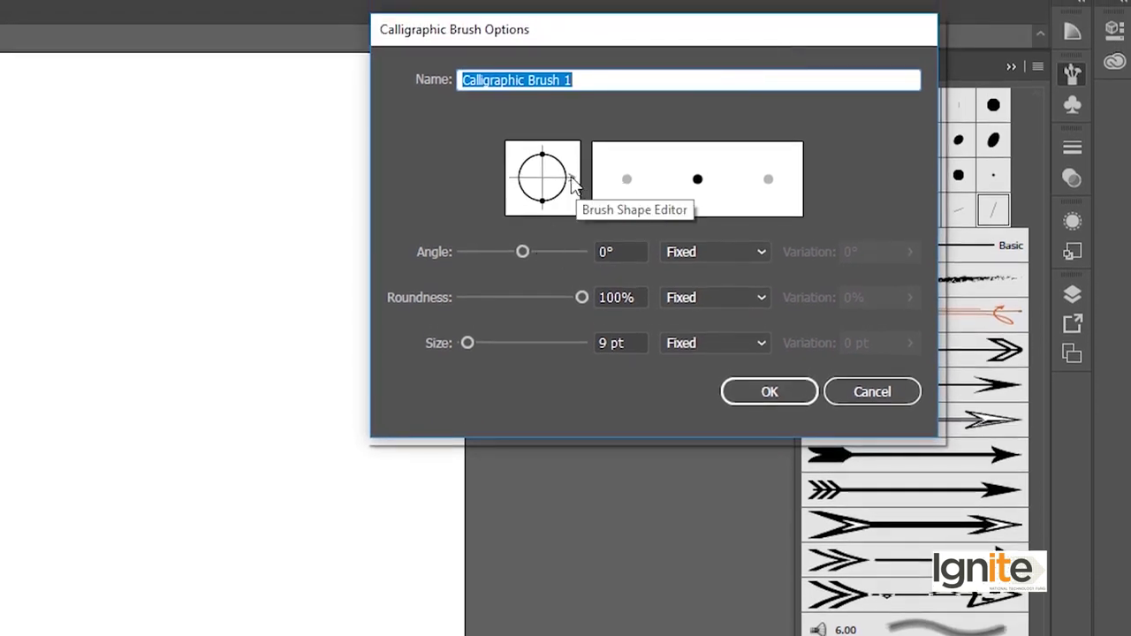
pyautogui.moveTo(571, 183); pyautogui.dragTo(570, 194)
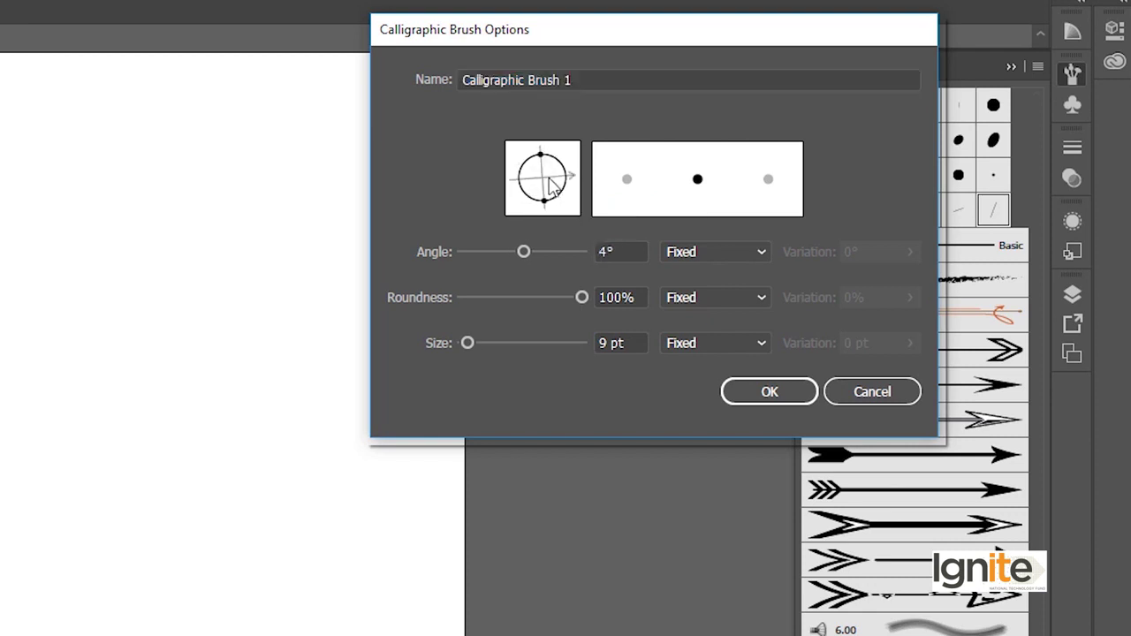
pyautogui.moveTo(511, 252); pyautogui.dragTo(514, 252)
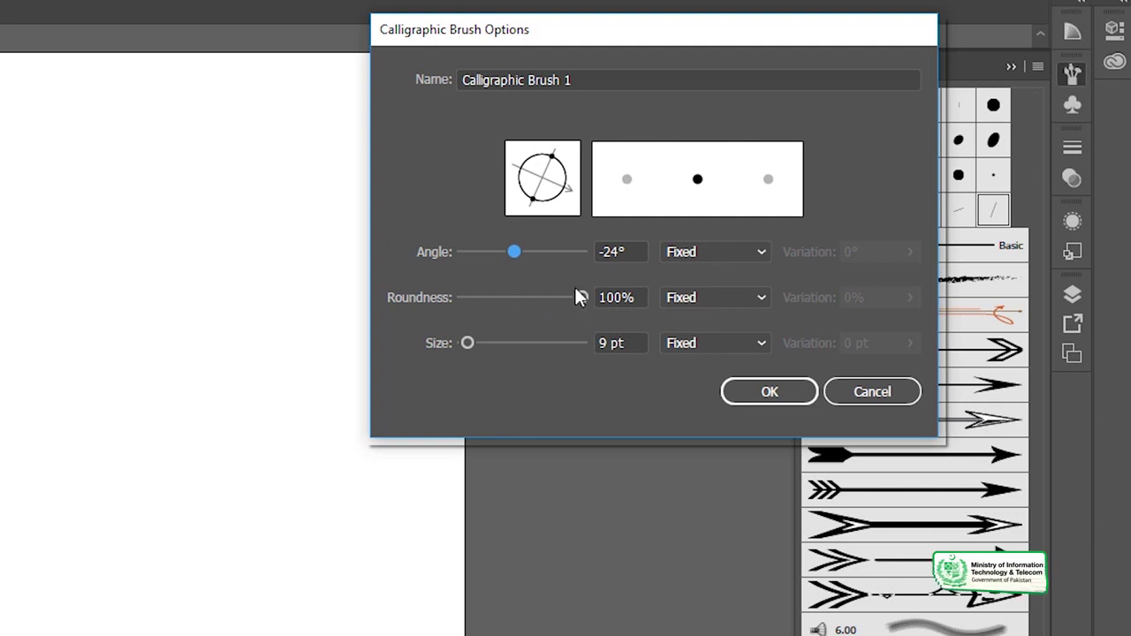
pyautogui.moveTo(580, 300)
pyautogui.mouseDown()
pyautogui.moveTo(529, 298)
pyautogui.moveTo(594, 298)
pyautogui.mouseUp()
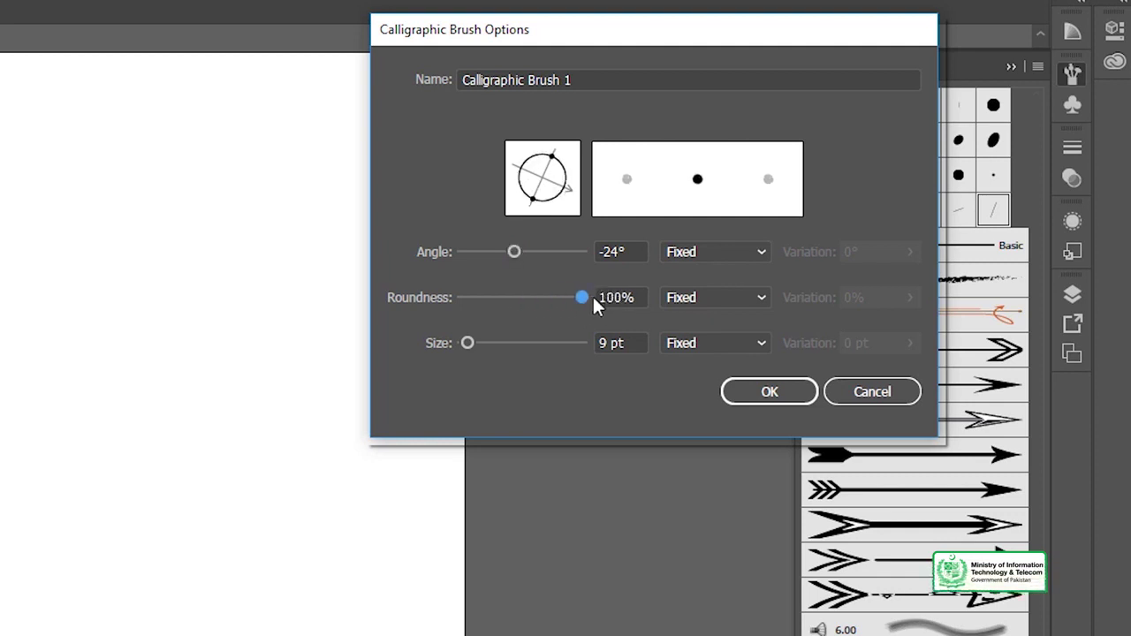
pyautogui.moveTo(515, 252); pyautogui.dragTo(548, 253)
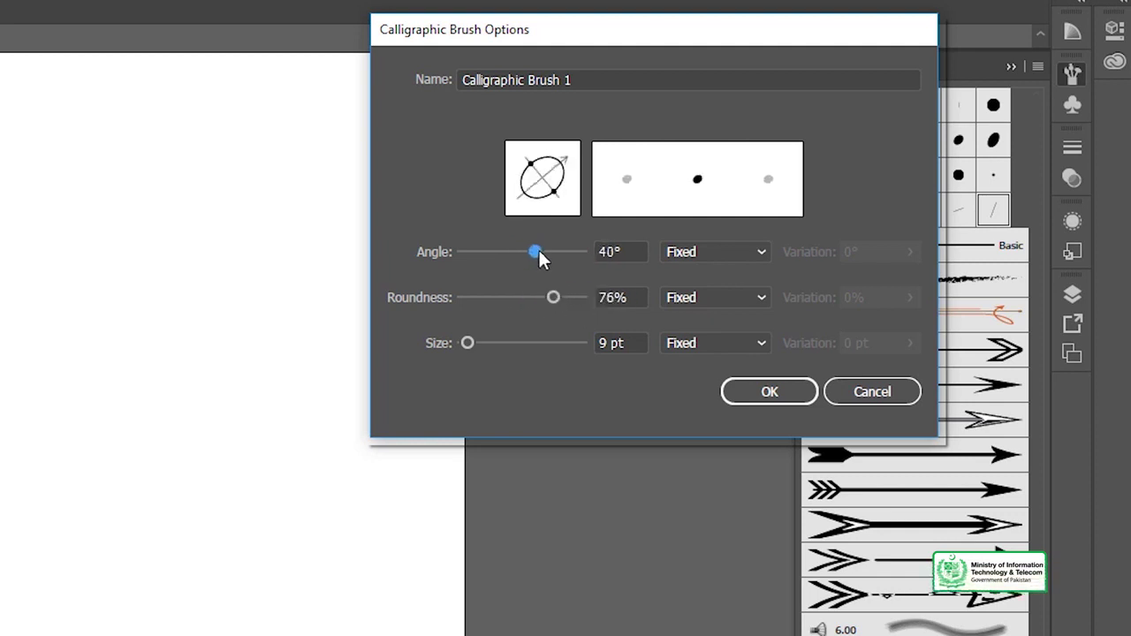
pyautogui.moveTo(552, 297)
pyautogui.mouseDown()
pyautogui.moveTo(519, 282)
pyautogui.moveTo(550, 254)
pyautogui.mouseUp()
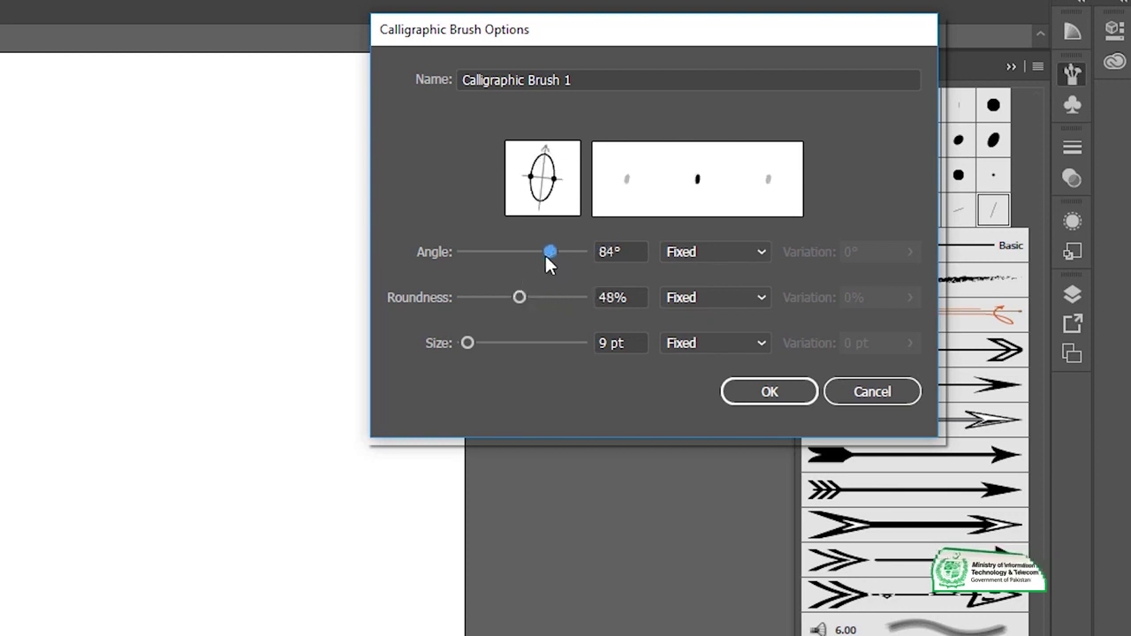
pyautogui.moveTo(519, 298); pyautogui.dragTo(511, 298)
pyautogui.click(467, 344)
pyautogui.moveTo(467, 346); pyautogui.dragTo(483, 347)
pyautogui.click(763, 393)
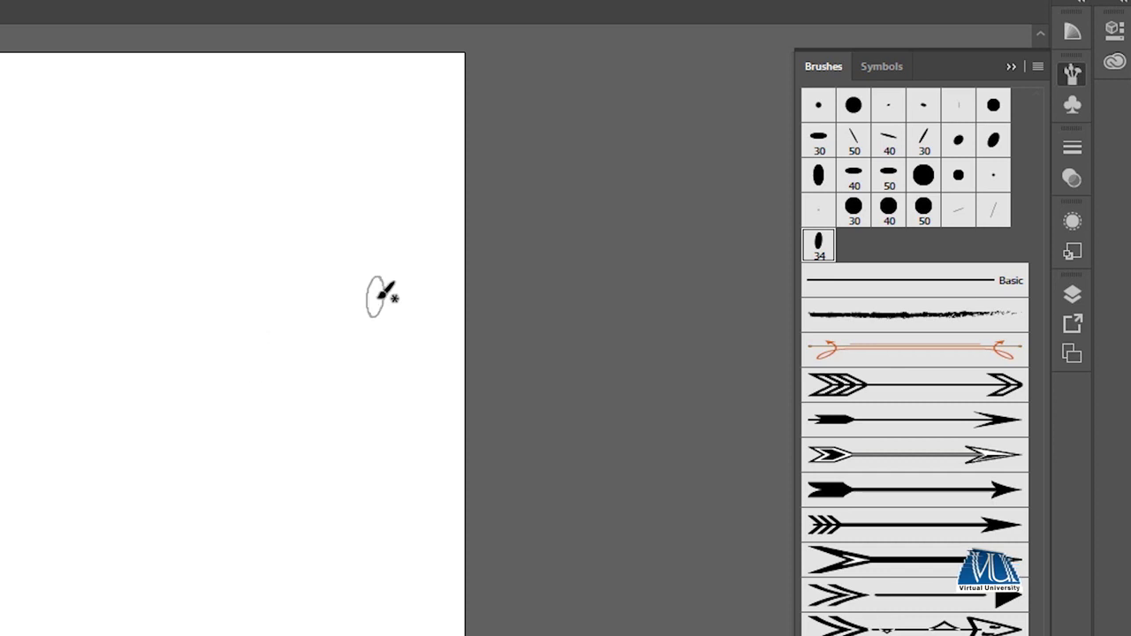
pyautogui.moveTo(325, 299)
pyautogui.mouseDown()
pyautogui.moveTo(346, 329)
pyautogui.moveTo(305, 477)
pyautogui.mouseUp()
pyautogui.moveTo(307, 159); pyautogui.dragTo(309, 256)
pyautogui.moveTo(327, 217)
pyautogui.mouseDown()
pyautogui.moveTo(352, 181)
pyautogui.moveTo(281, 261)
pyautogui.mouseUp()
pyautogui.hotkey('ctrl', 'z')
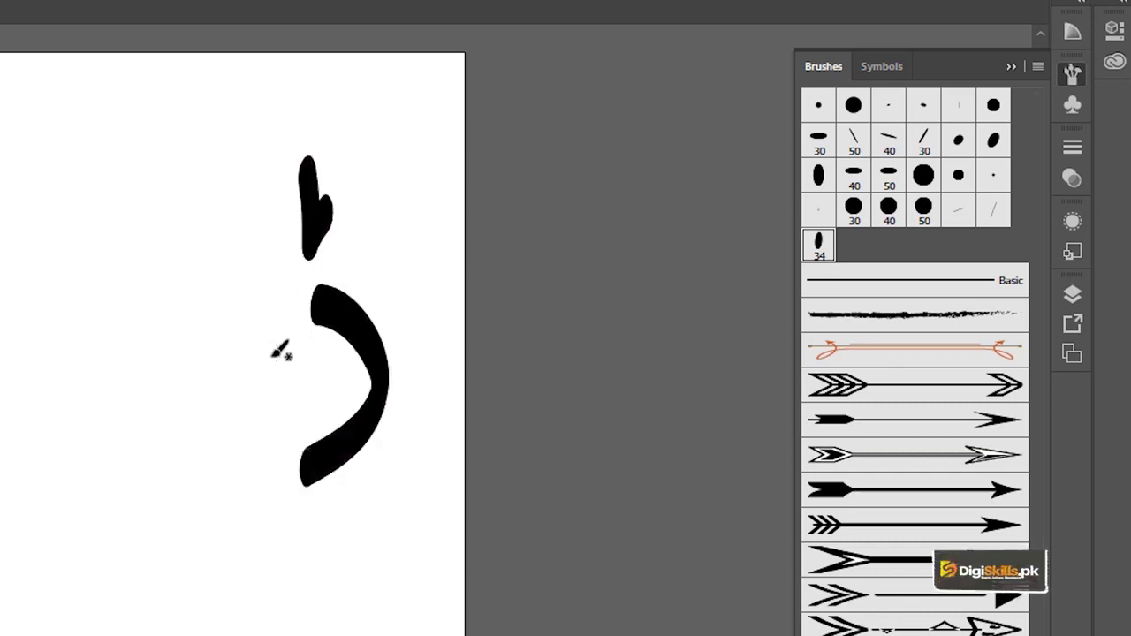
pyautogui.hotkey('ctrl', 'z')
pyautogui.moveTo(375, 185); pyautogui.dragTo(292, 248)
pyautogui.moveTo(251, 298)
pyautogui.mouseDown()
pyautogui.moveTo(230, 391)
pyautogui.moveTo(104, 574)
pyautogui.mouseUp()
pyautogui.click(450, 512)
pyautogui.click(484, 519)
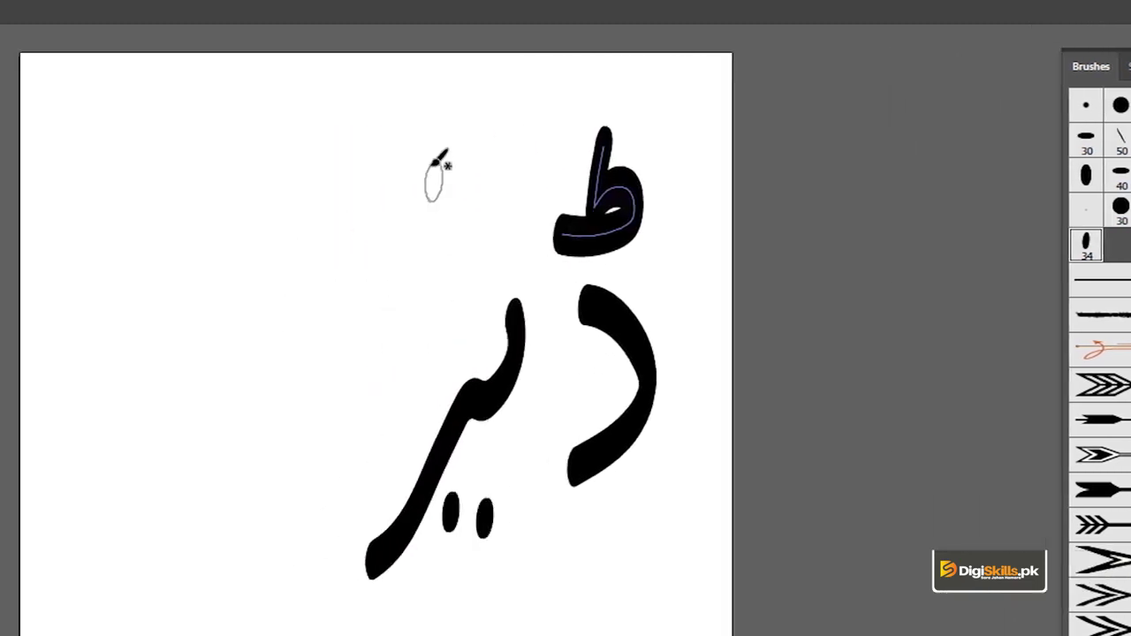
pyautogui.moveTo(390, 165); pyautogui.dragTo(390, 357)
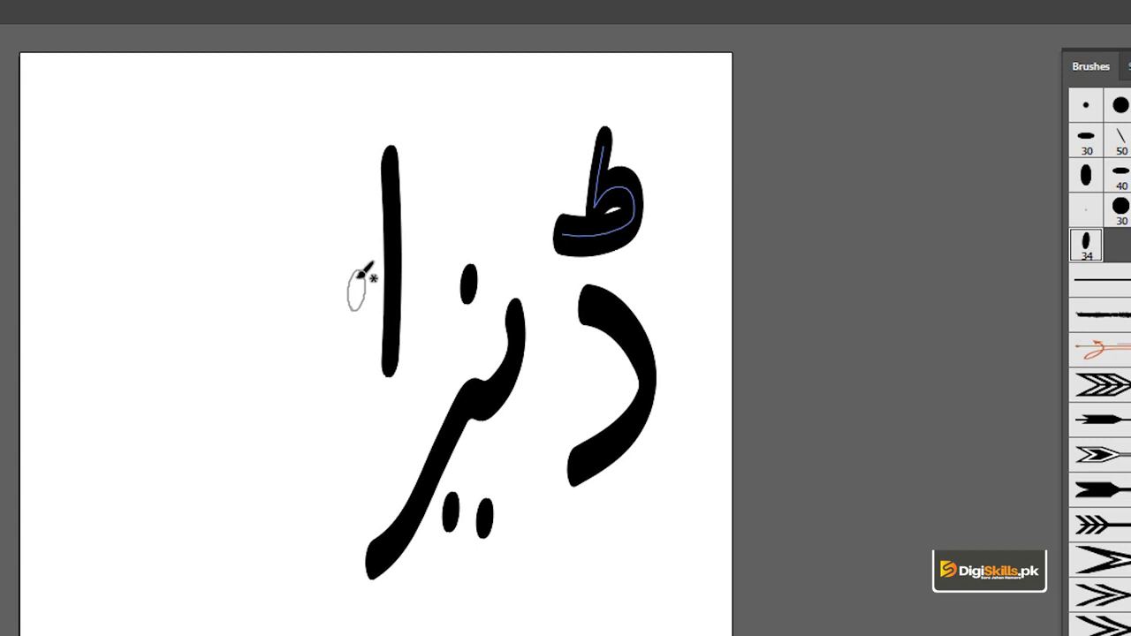
pyautogui.moveTo(354, 226); pyautogui.dragTo(216, 261)
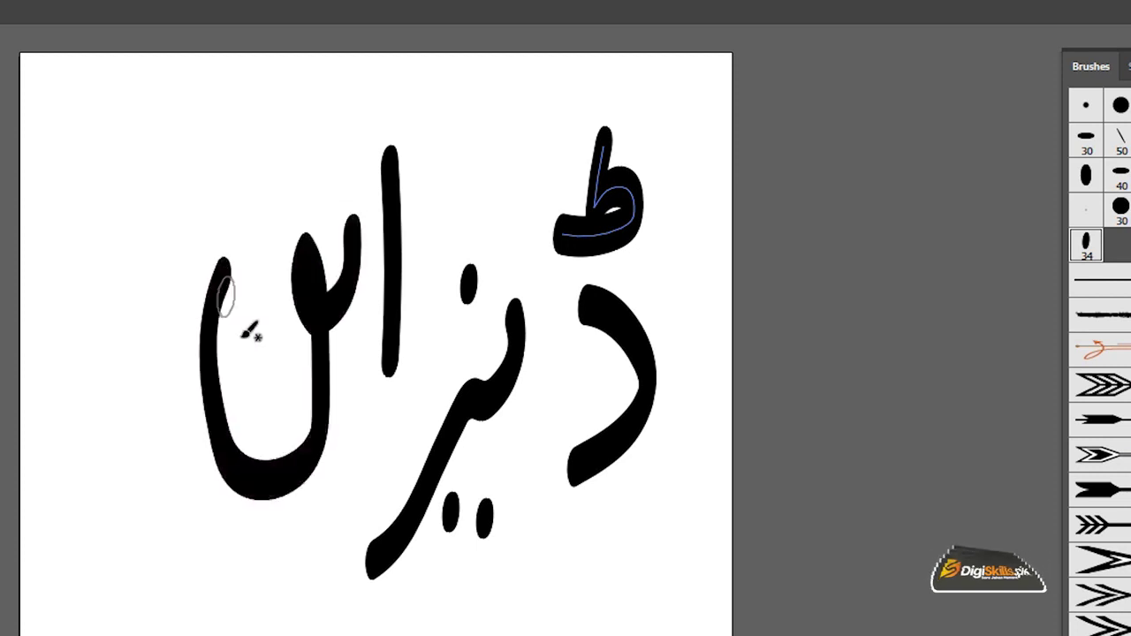
pyautogui.click(276, 378)
pyautogui.moveTo(311, 116)
pyautogui.mouseDown()
pyautogui.moveTo(305, 133)
pyautogui.moveTo(340, 172)
pyautogui.moveTo(251, 217)
pyautogui.mouseUp()
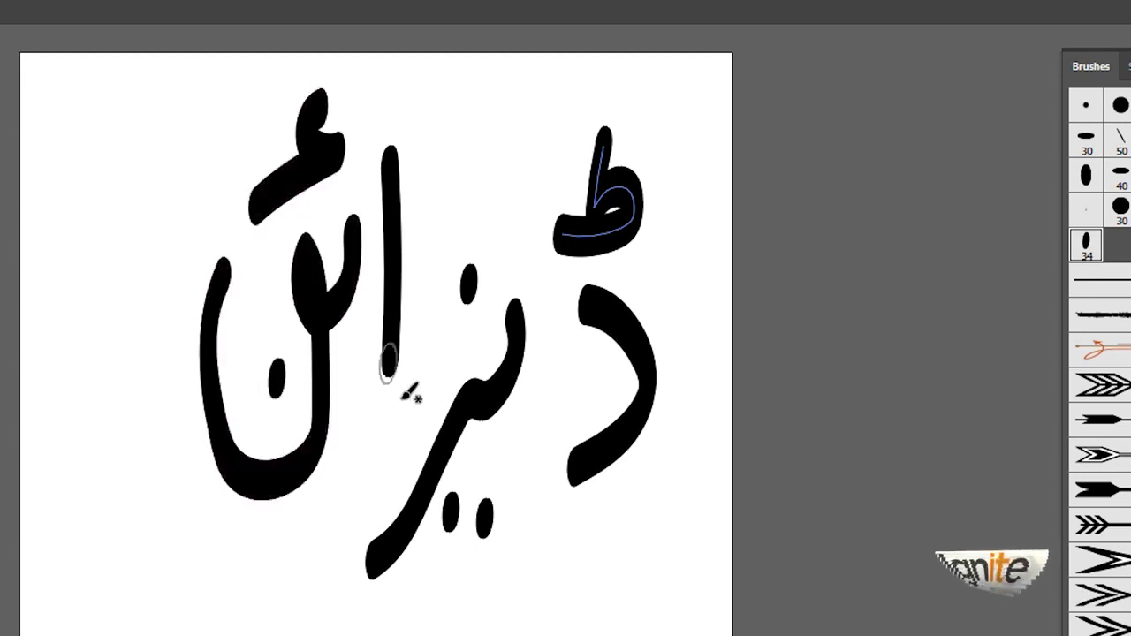
pyautogui.hotkey('ctrl', 'z')
pyautogui.hotkey('ctrl', 'z')
pyautogui.hotkey('ctrl', 'z')
pyautogui.hotkey('ctrl', 'z')
pyautogui.hotkey('ctrl', 'z')
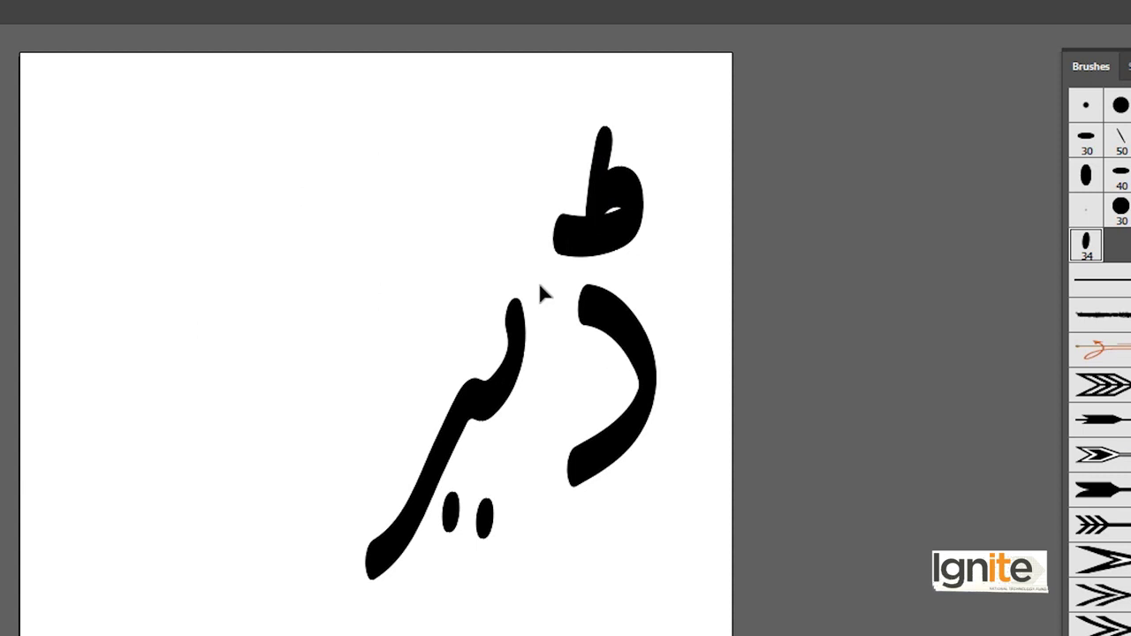
pyautogui.hotkey('ctrl', 'z')
pyautogui.hotkey('ctrl', 'z')
pyautogui.hotkey('ctrl', 'z')
pyautogui.hotkey('ctrl', 'z')
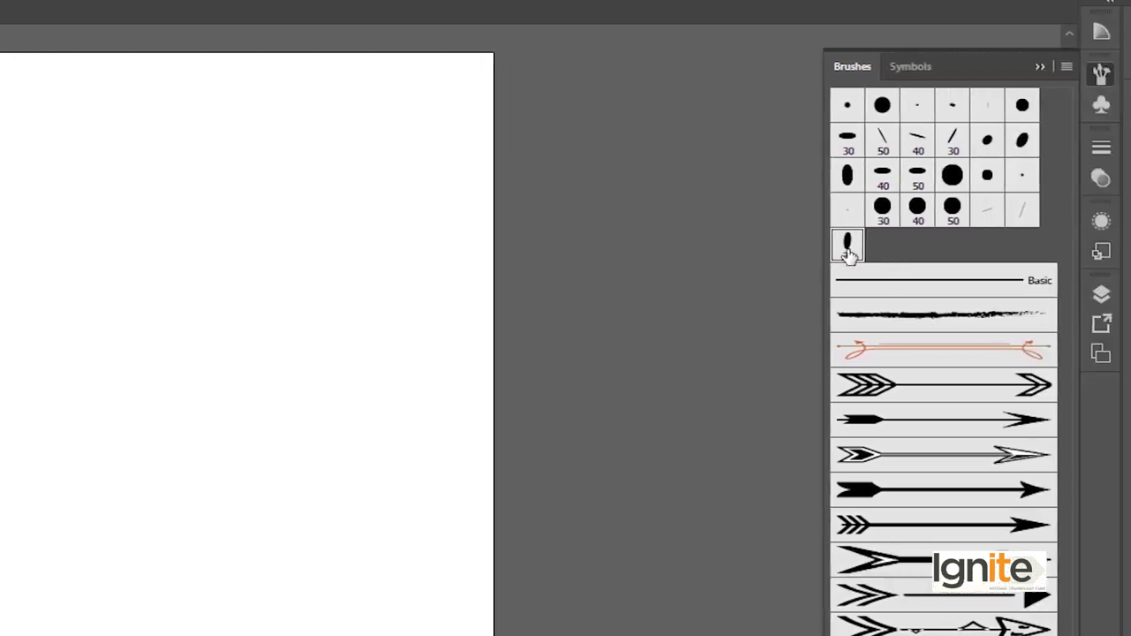
# Inspect the 34 pt brush's options without changes, then cancel a second New Brush
pyautogui.doubleClick(848, 250)
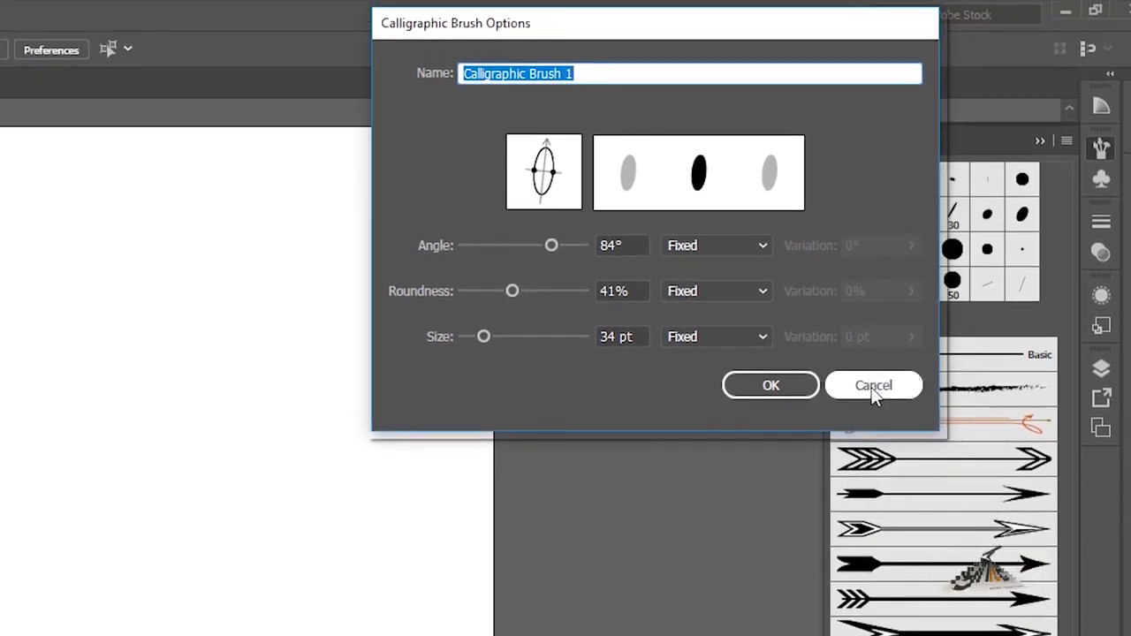
pyautogui.click(871, 387)
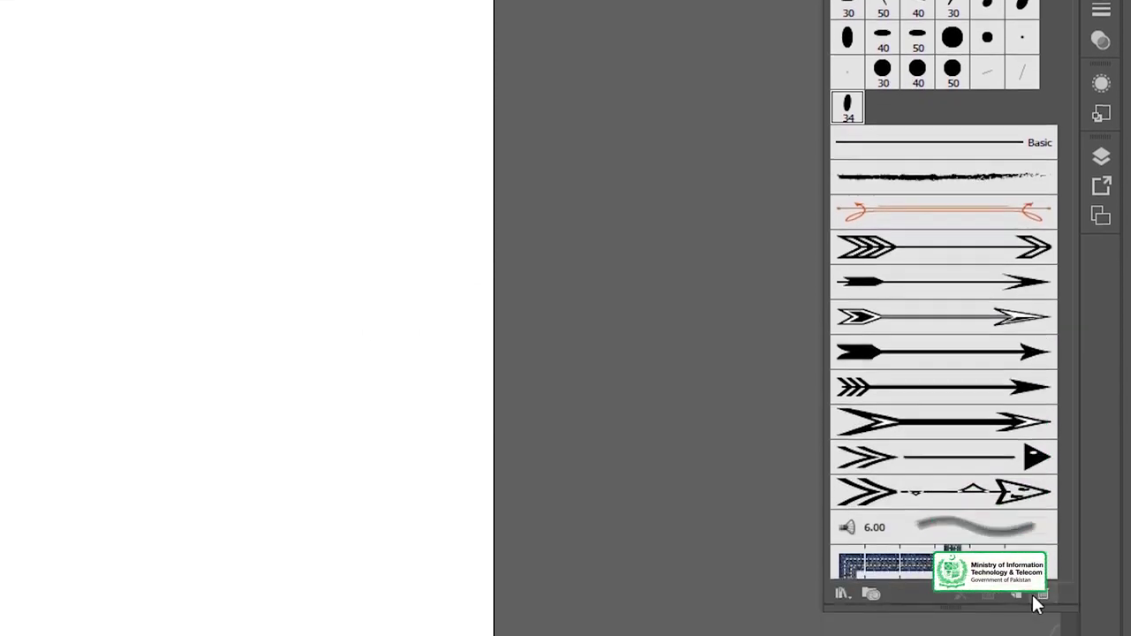
pyautogui.click(1015, 595)
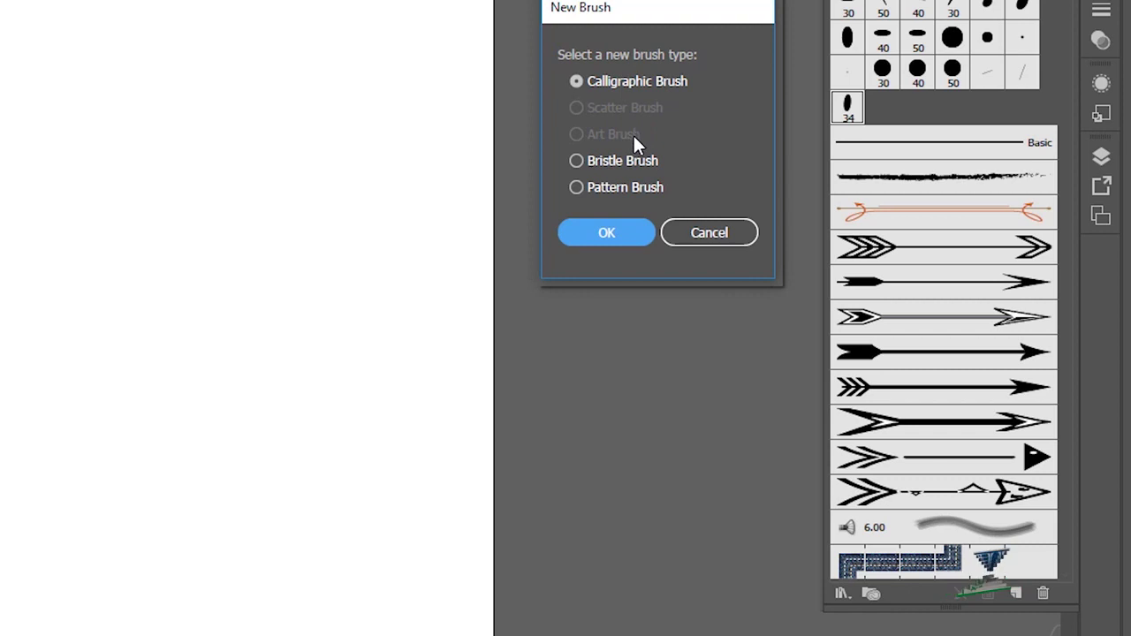
pyautogui.click(709, 234)
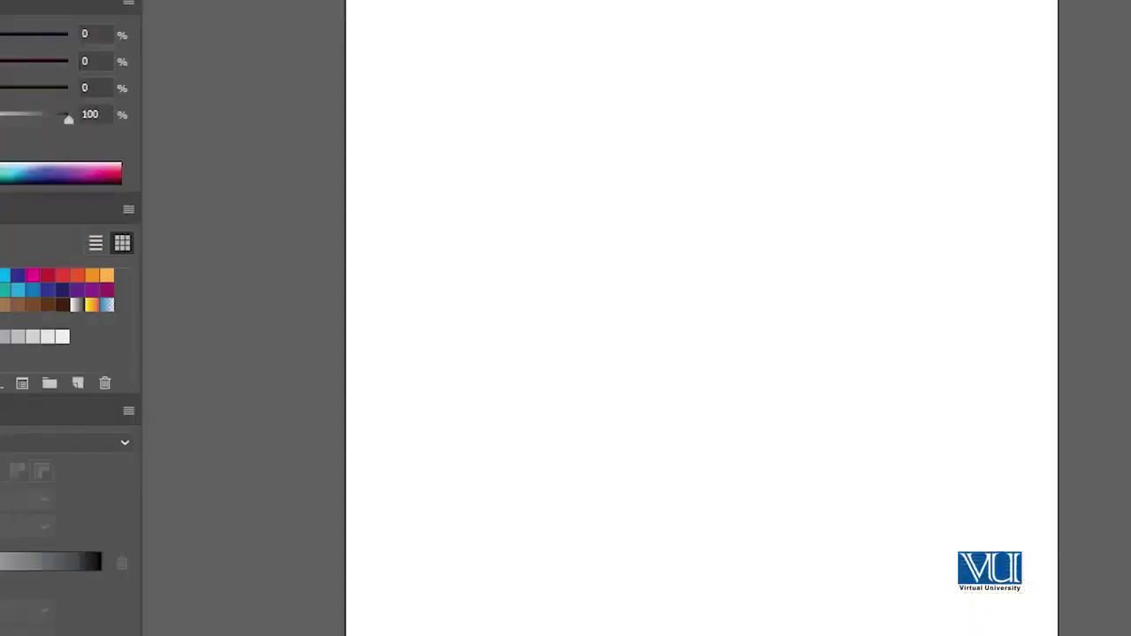
# Draw a square and save it as Scatter Brush 1 with default scatter settings
pyautogui.moveTo(952, 186); pyautogui.dragTo(1032, 269)
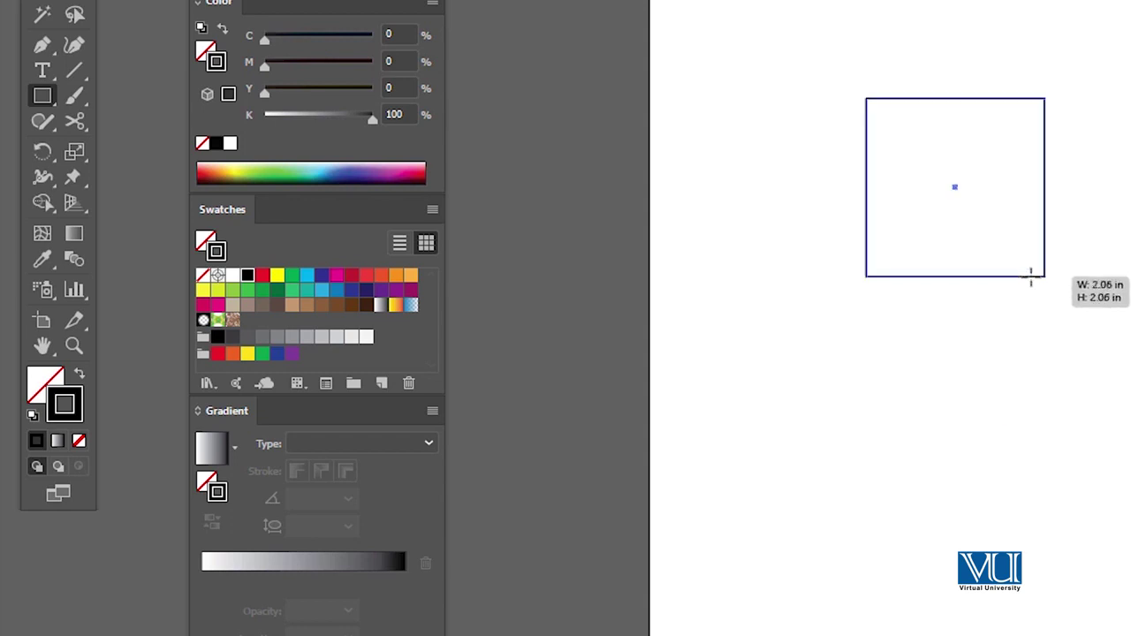
pyautogui.press('v')
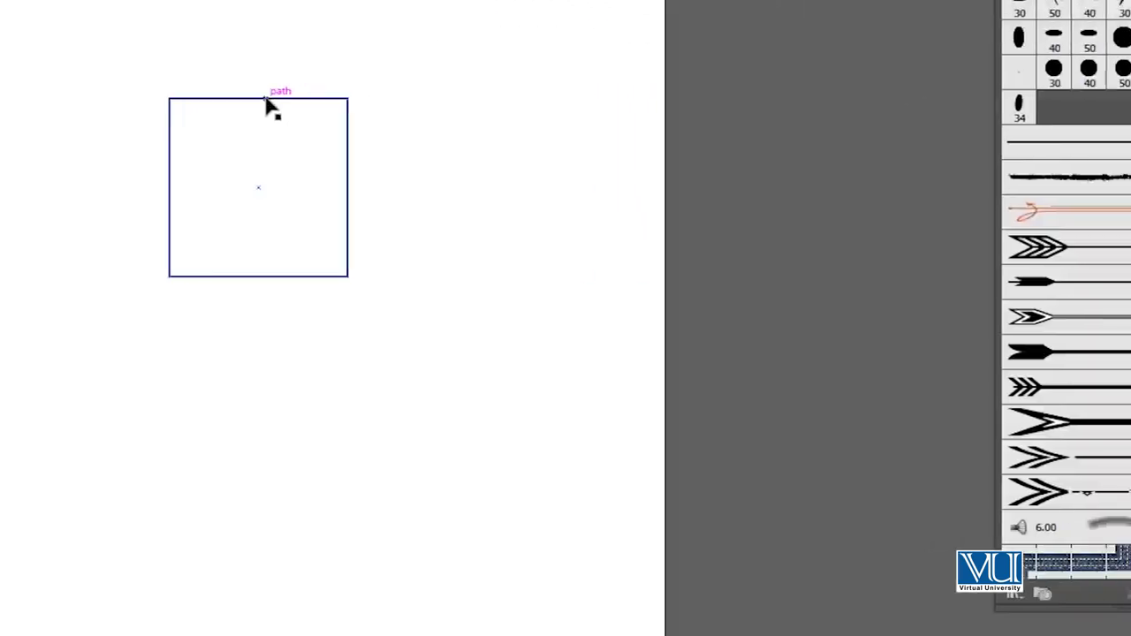
pyautogui.moveTo(137, 78); pyautogui.dragTo(179, 86)
pyautogui.hotkey('ctrl', 'z')
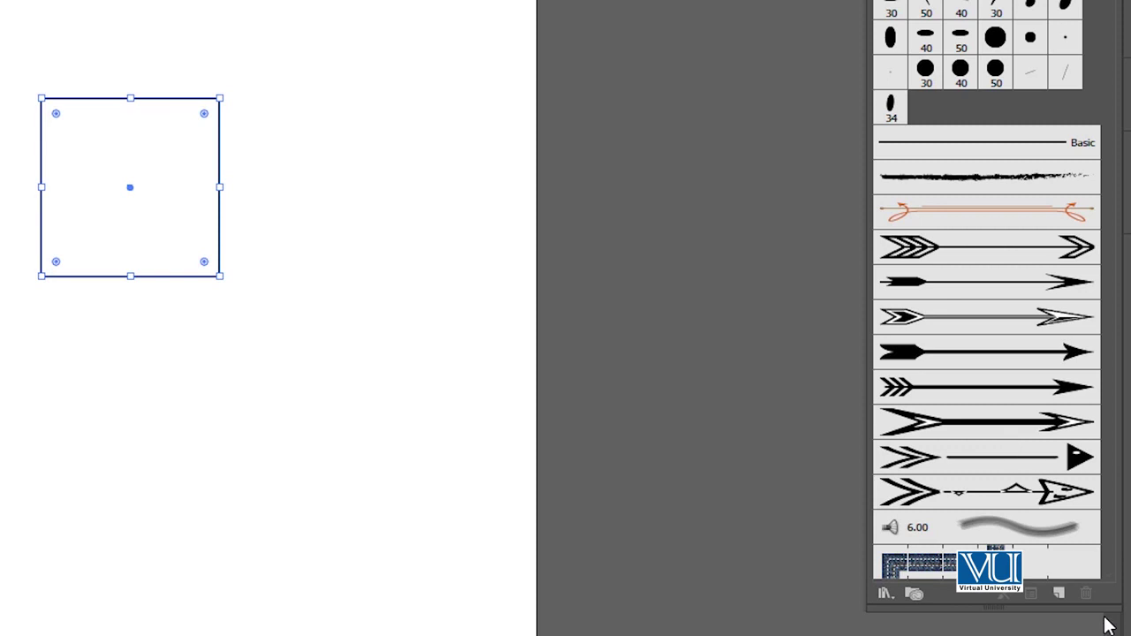
pyautogui.click(1056, 592)
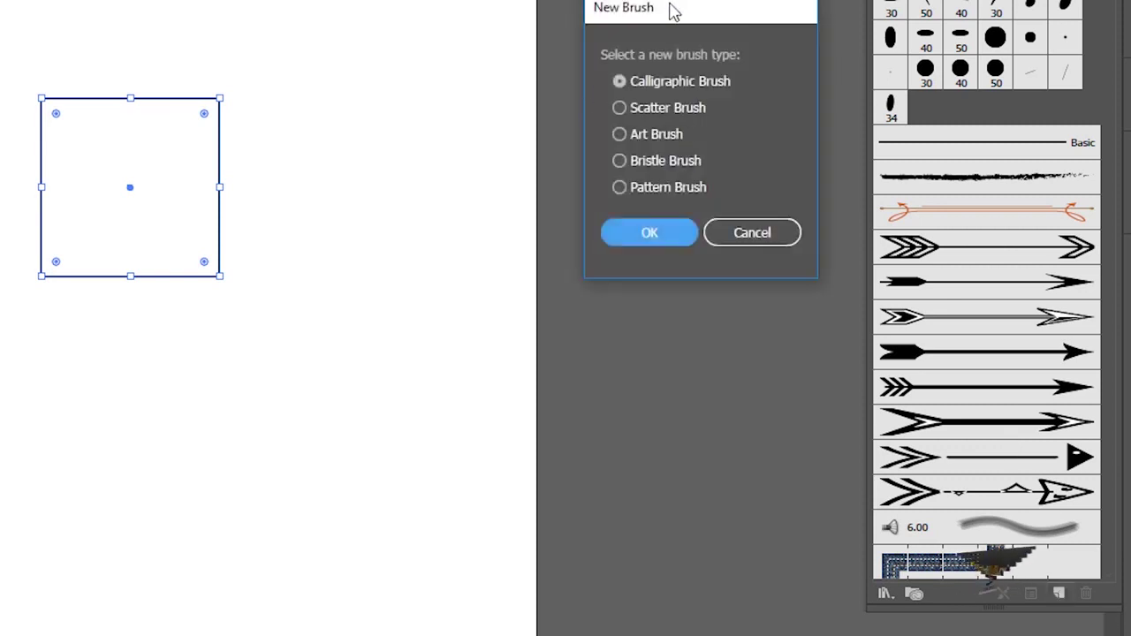
pyautogui.moveTo(674, 11); pyautogui.dragTo(738, 30)
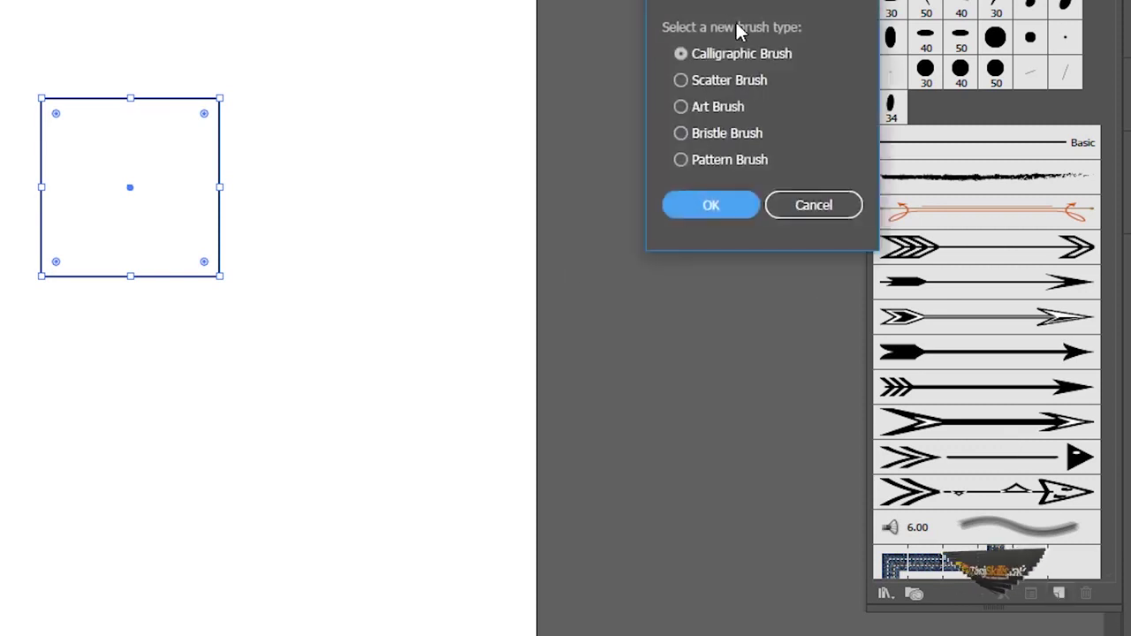
pyautogui.click(701, 86)
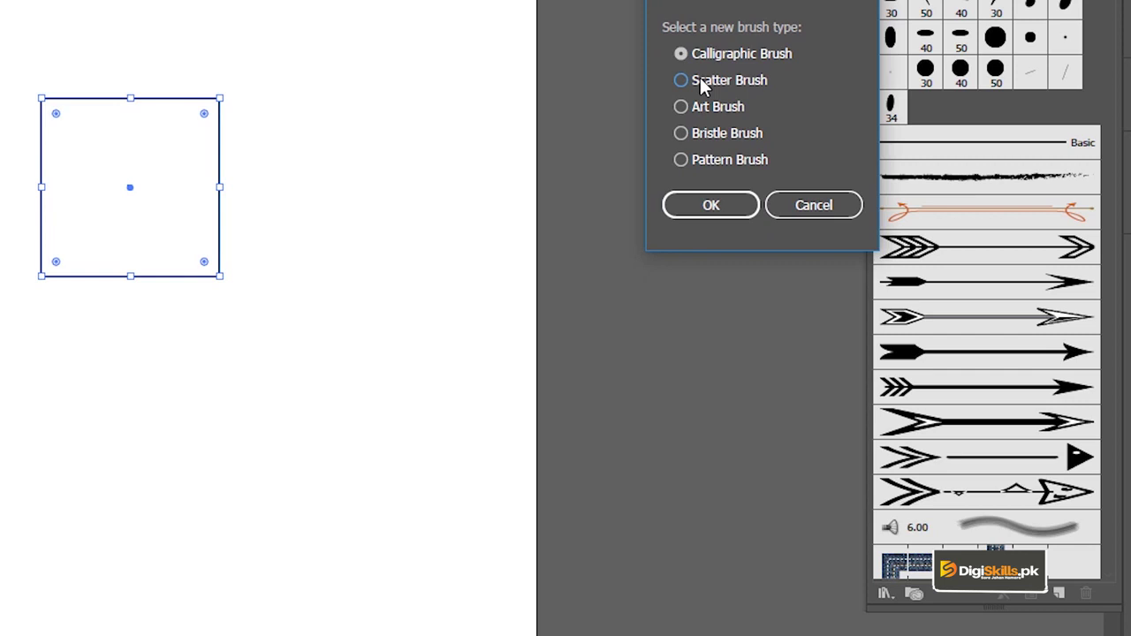
pyautogui.click(707, 205)
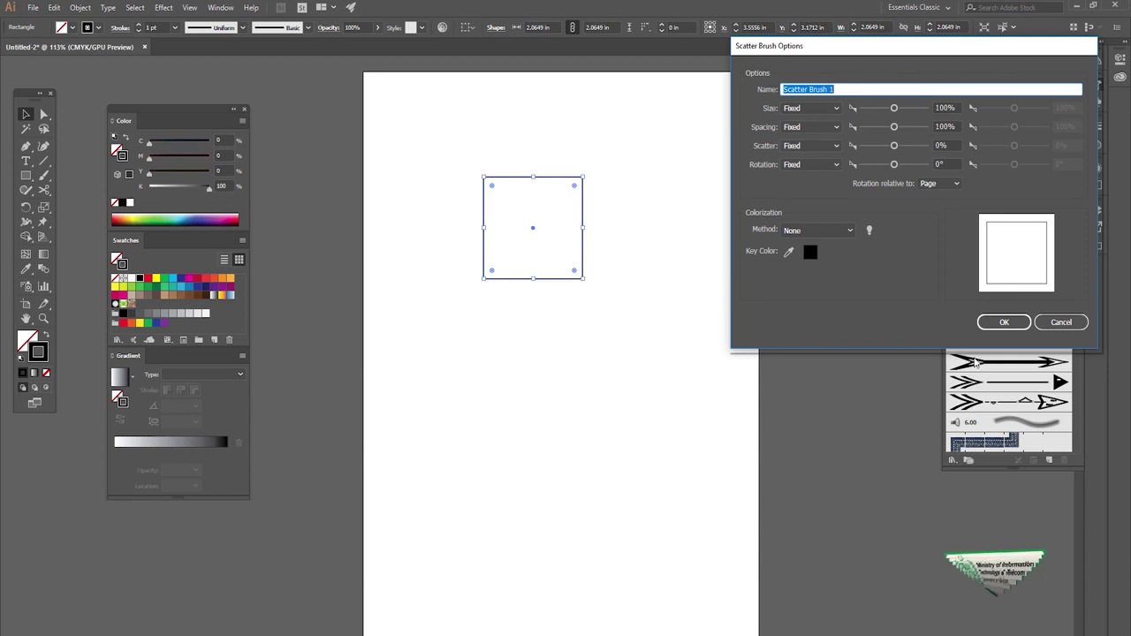
pyautogui.click(1003, 321)
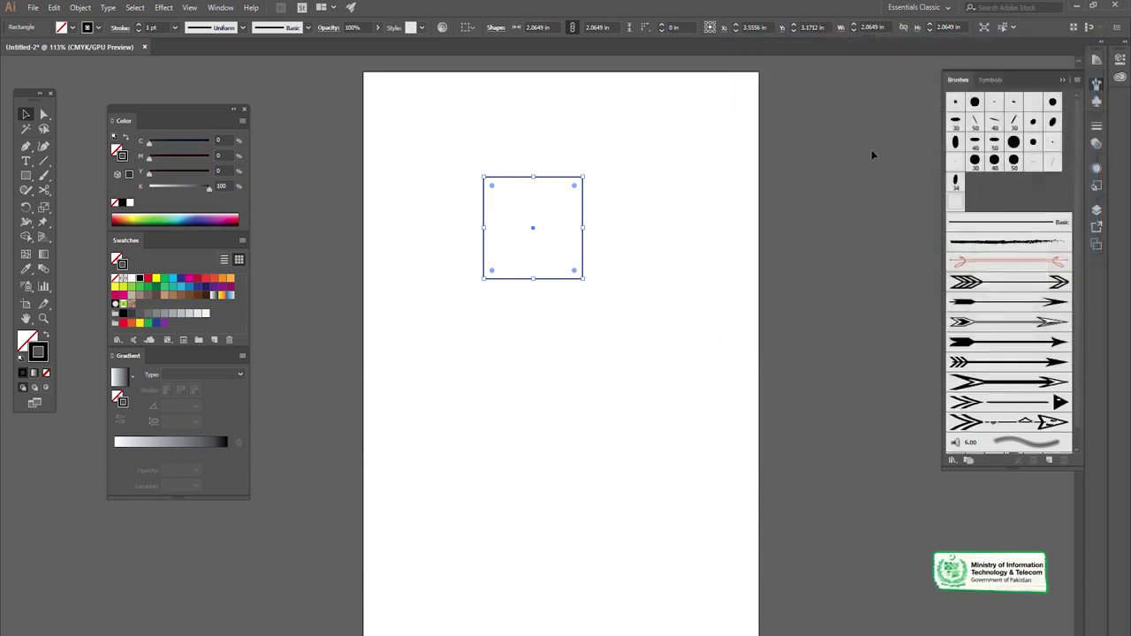
# Remove the square from the artboard
pyautogui.moveTo(542, 138); pyautogui.dragTo(598, 252)
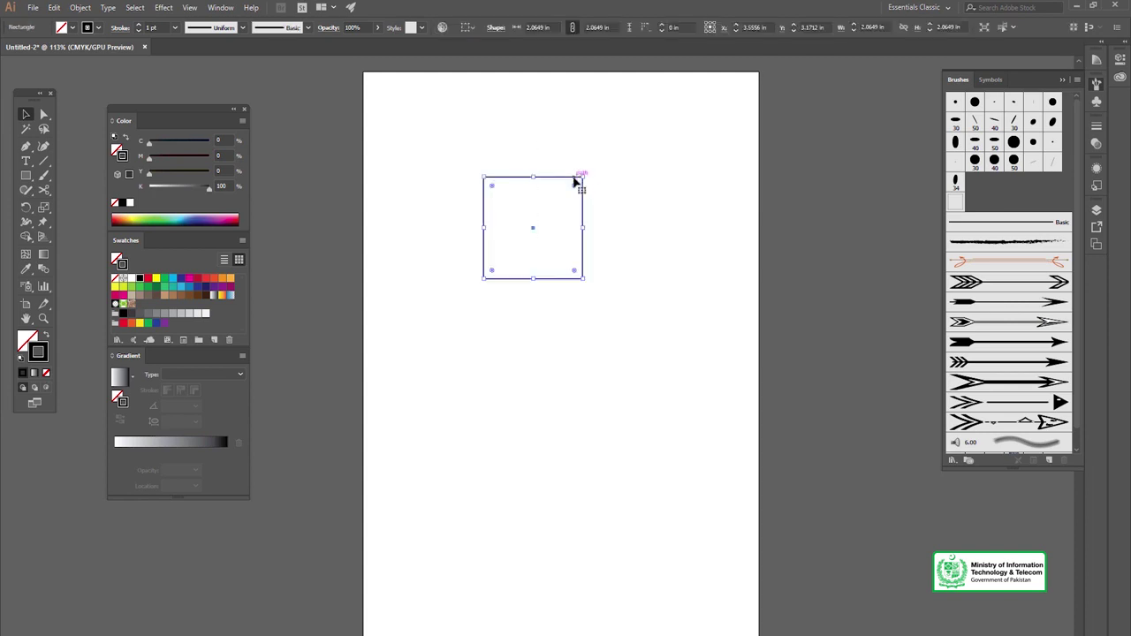
pyautogui.moveTo(574, 181); pyautogui.dragTo(636, 360)
pyautogui.hotkey('ctrl', 'z')
pyautogui.hotkey('ctrl', 'z')
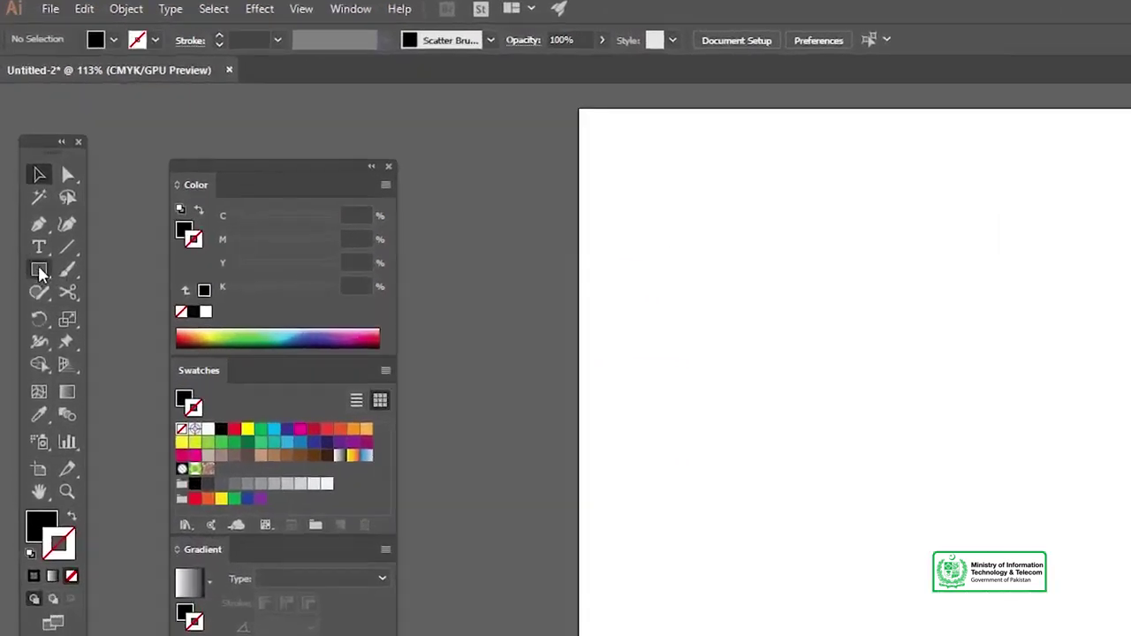
# Draw a 2.6794 in circle with the Ellipse tool and make it unfilled
pyautogui.moveTo(26, 175); pyautogui.dragTo(65, 206)
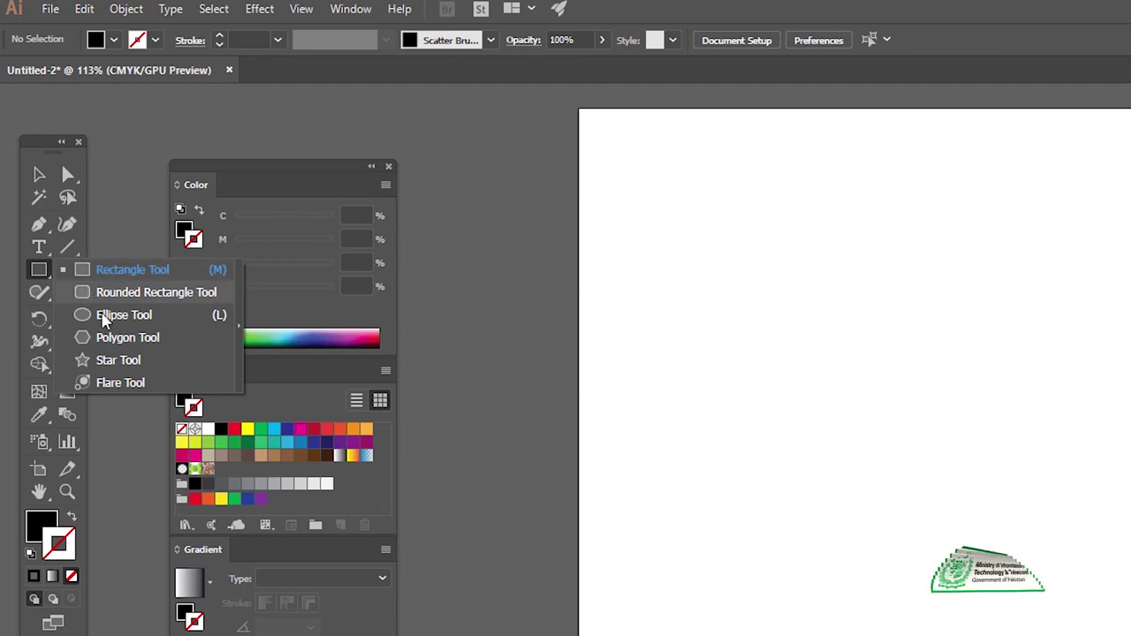
pyautogui.click(103, 316)
pyautogui.moveTo(869, 488); pyautogui.dragTo(972, 590)
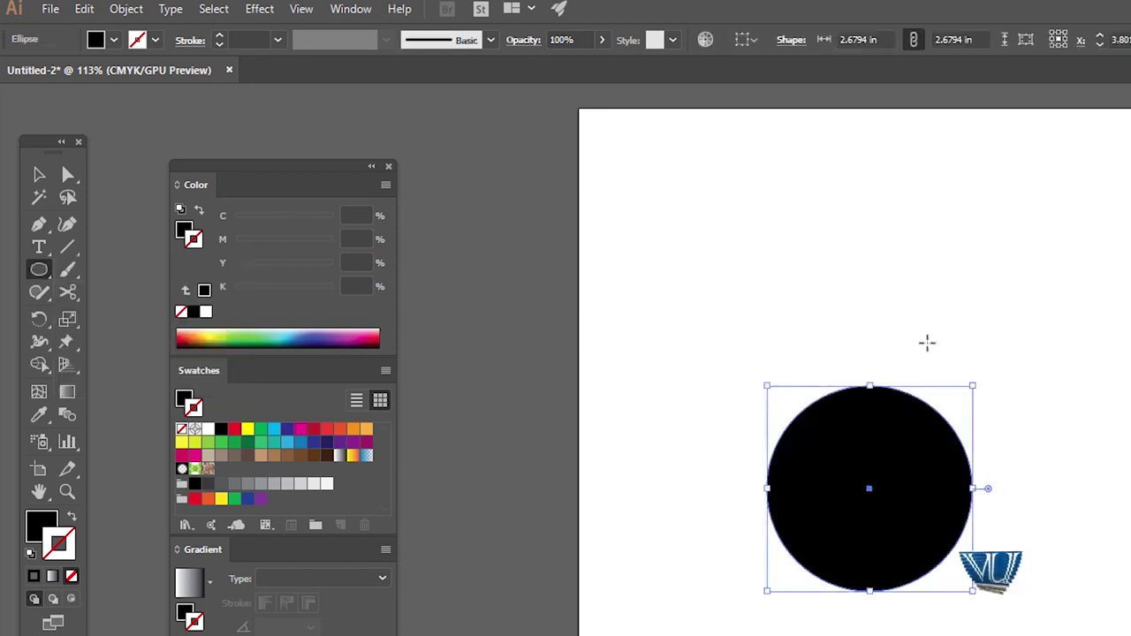
pyautogui.press('v')
pyautogui.click(75, 519)
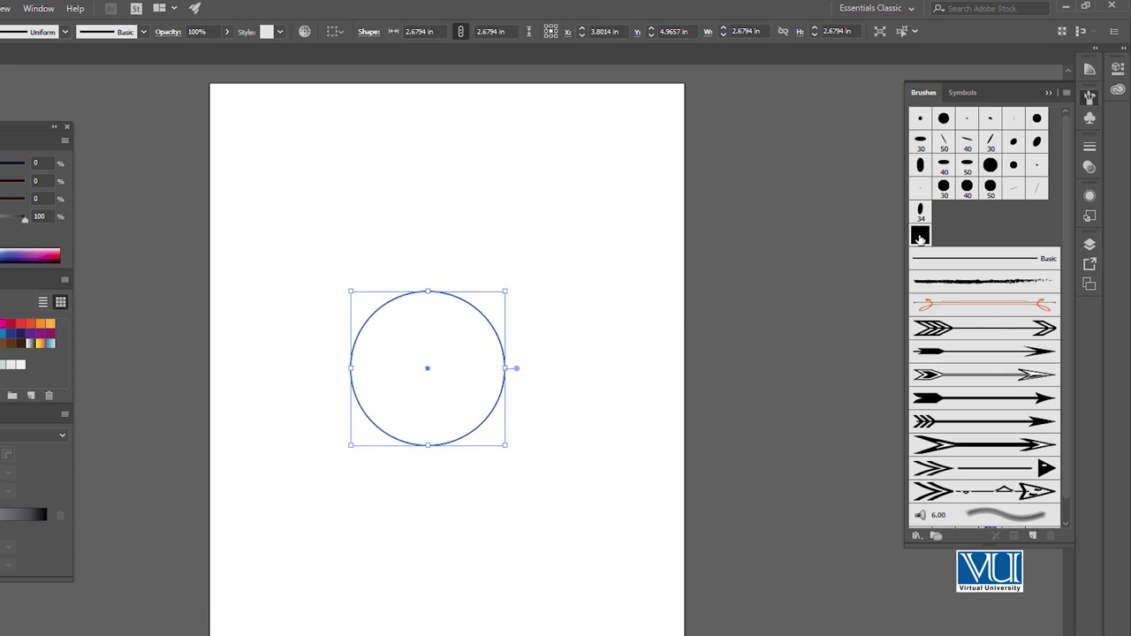
# Preview Scatter Brush 1 on the circle twice, undoing each time, and begin a new brush
pyautogui.click(919, 237)
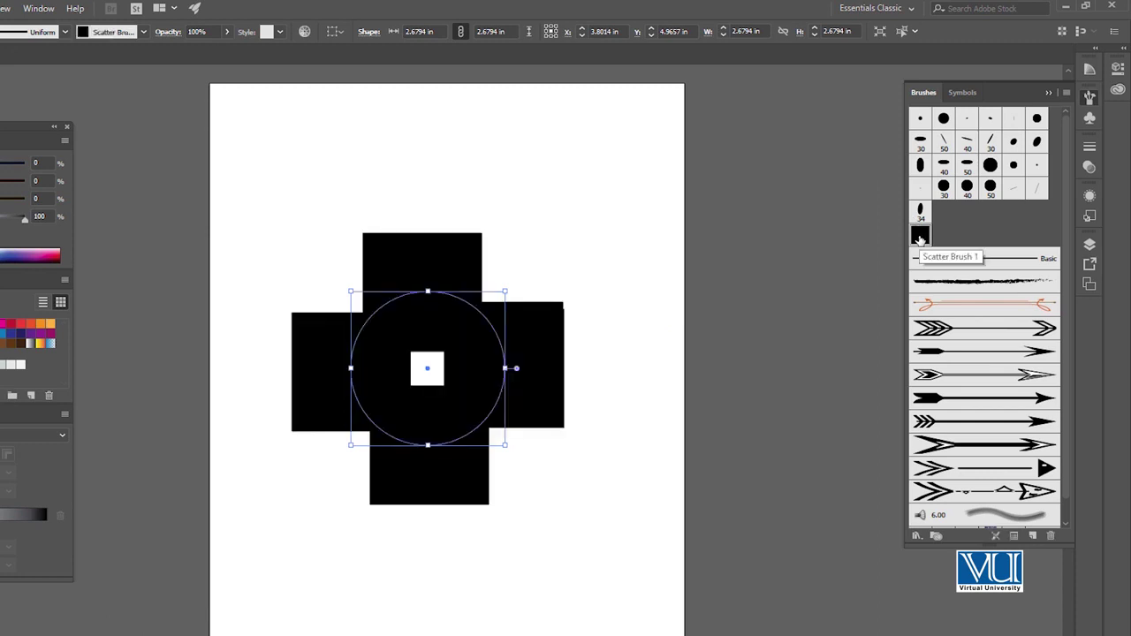
pyautogui.hotkey('ctrl', 'z')
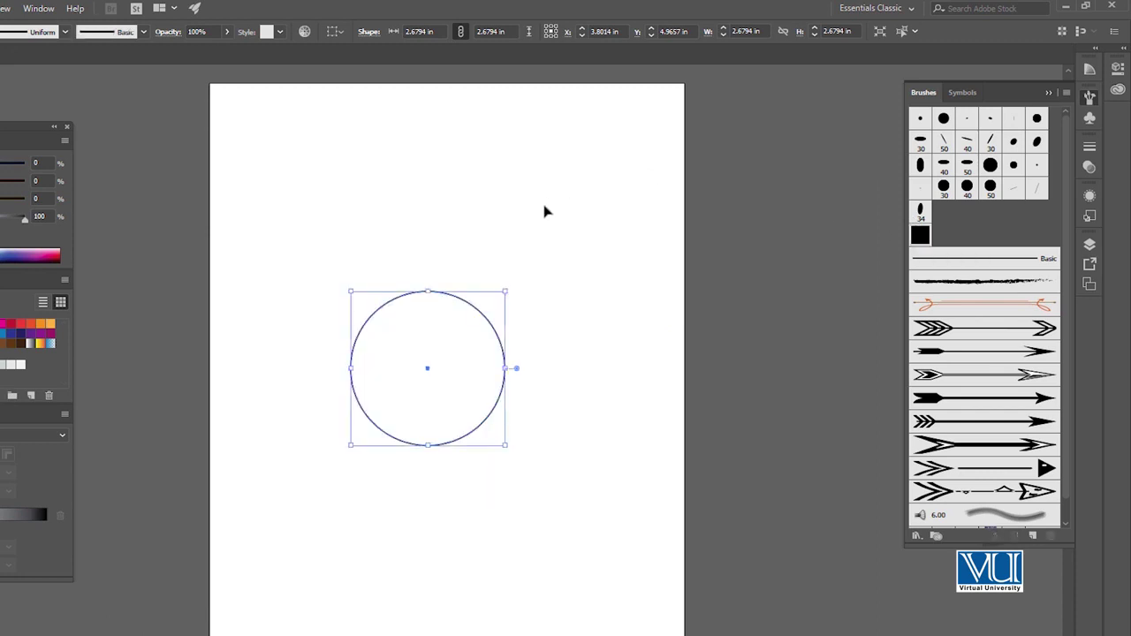
pyautogui.click(919, 237)
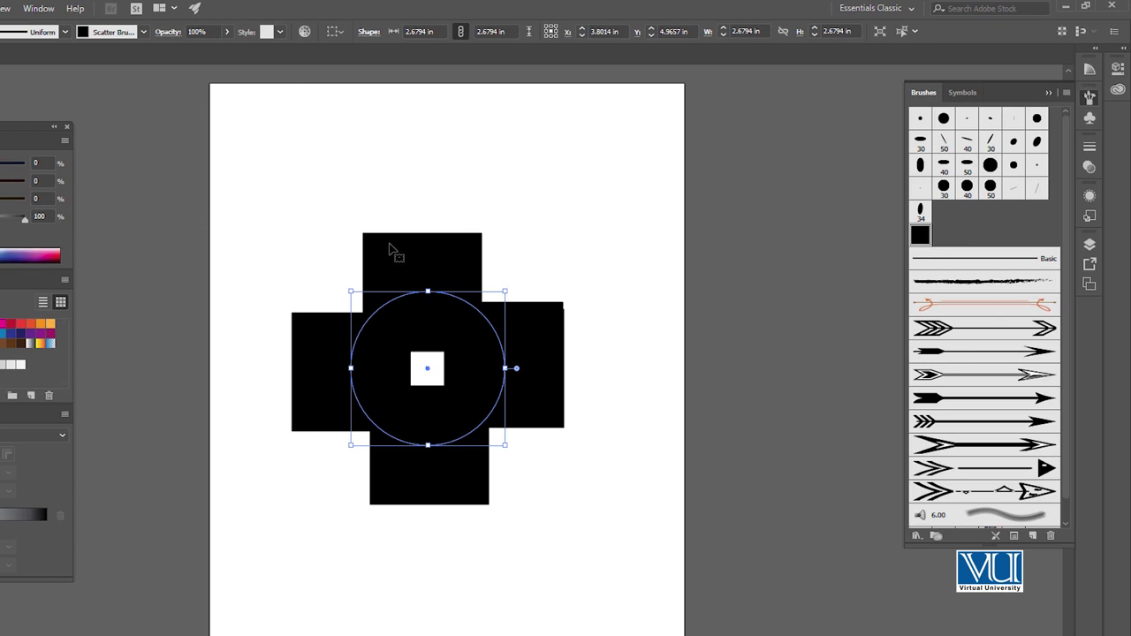
pyautogui.hotkey('ctrl', 'z')
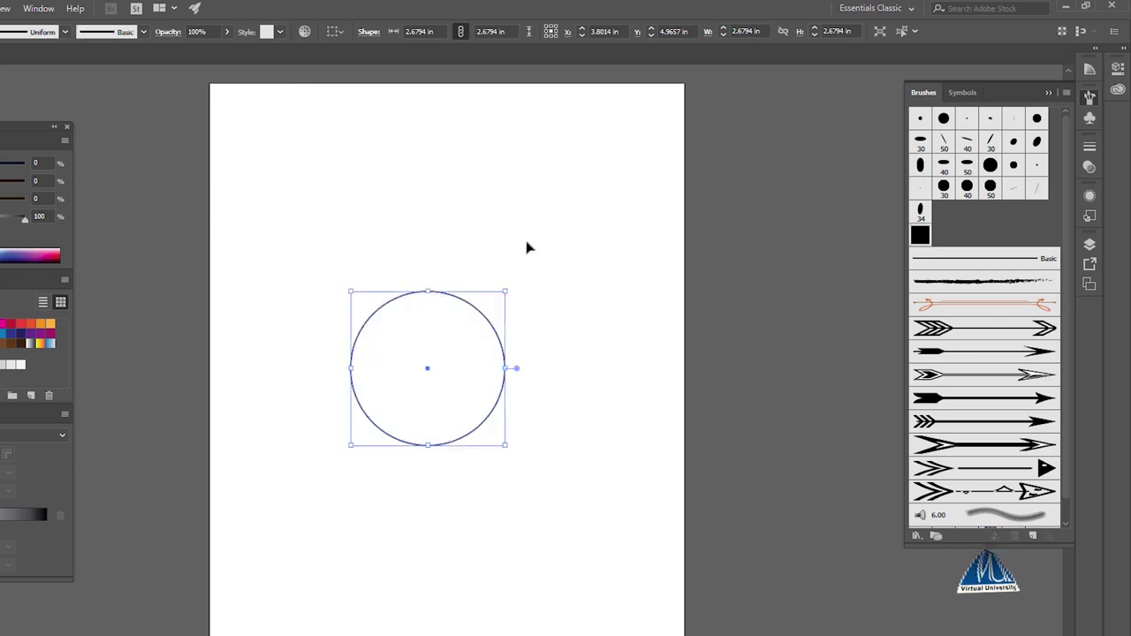
pyautogui.click(525, 247)
pyautogui.click(478, 316)
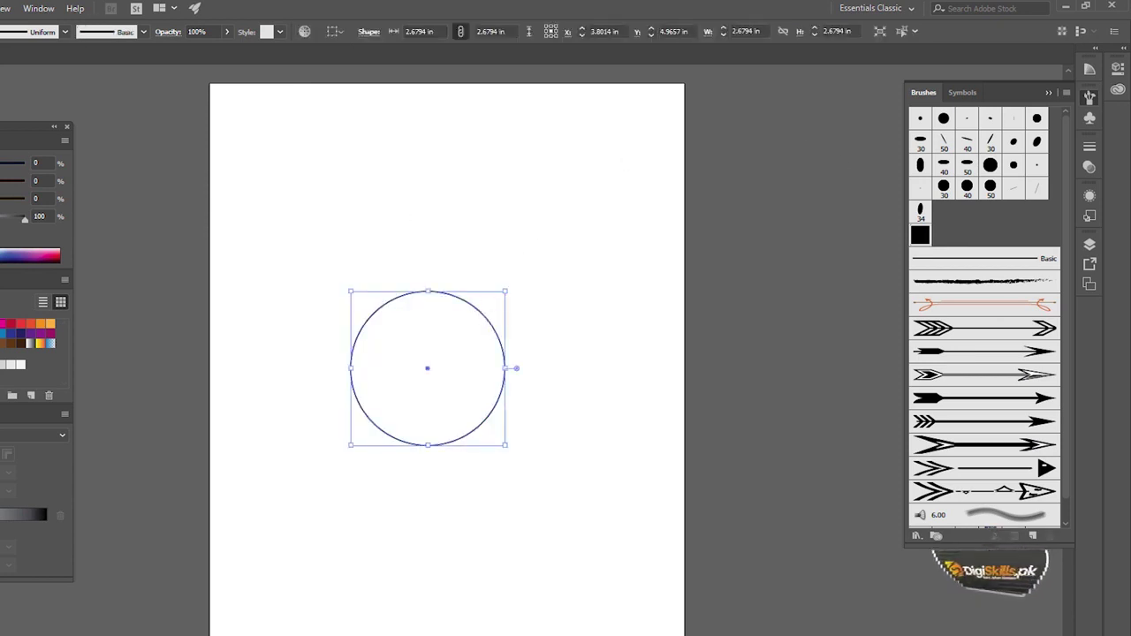
pyautogui.click(1034, 535)
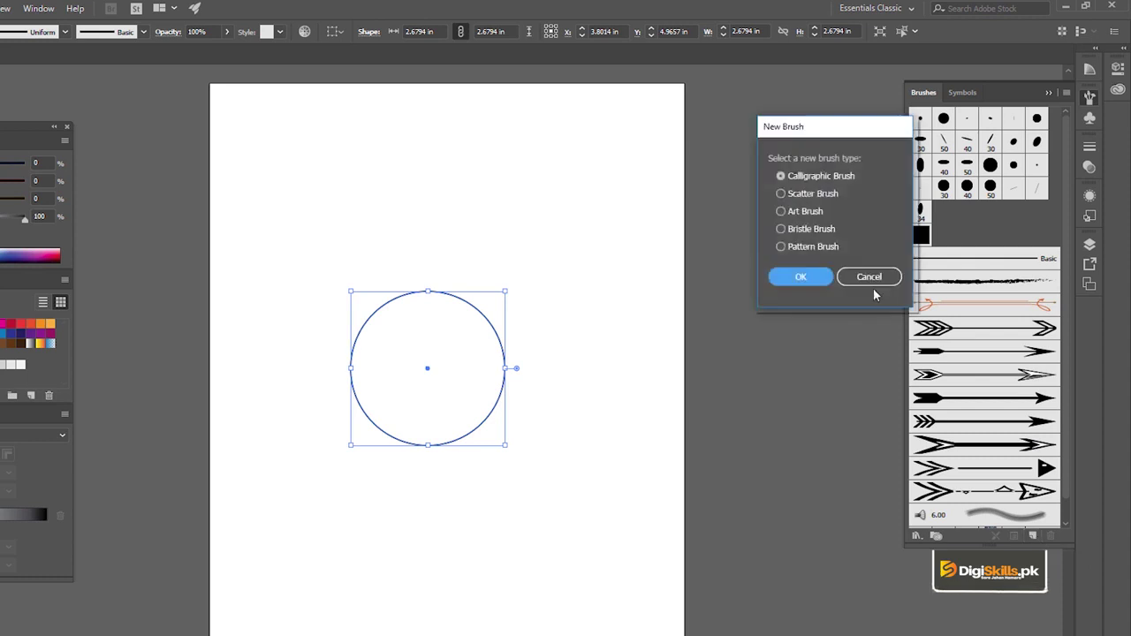
# Cancel the new brush and delete the circle
pyautogui.click(848, 277)
pyautogui.click(541, 191)
pyautogui.click(496, 353)
pyautogui.press('Delete')
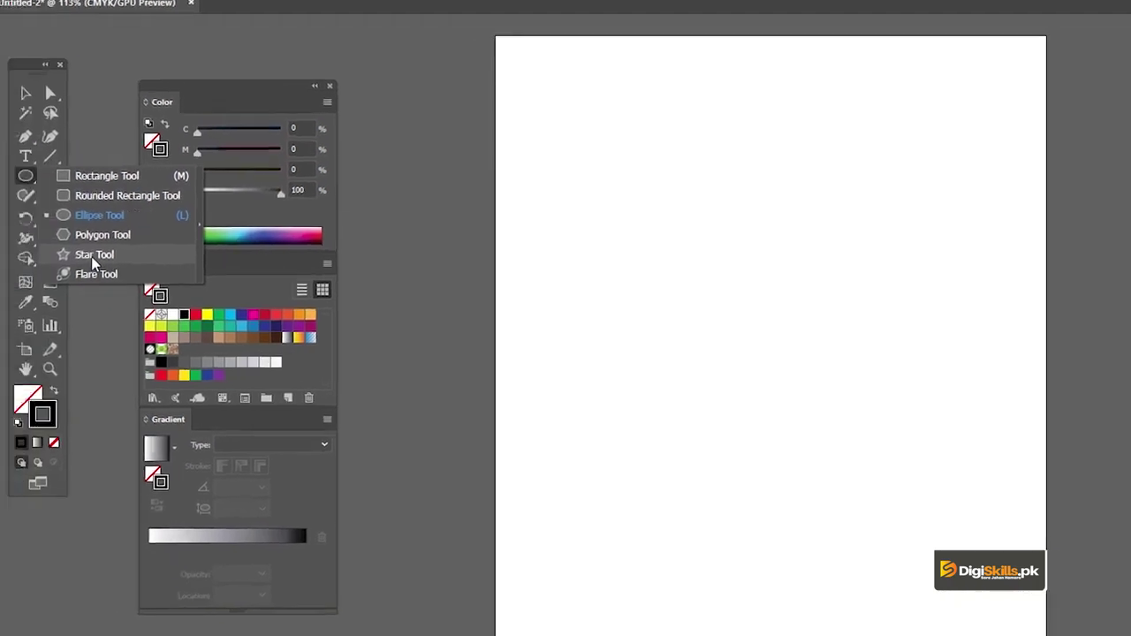
# Draw a small solid black five-pointed star with the Star tool
pyautogui.click(95, 255)
pyautogui.moveTo(867, 313); pyautogui.dragTo(896, 337)
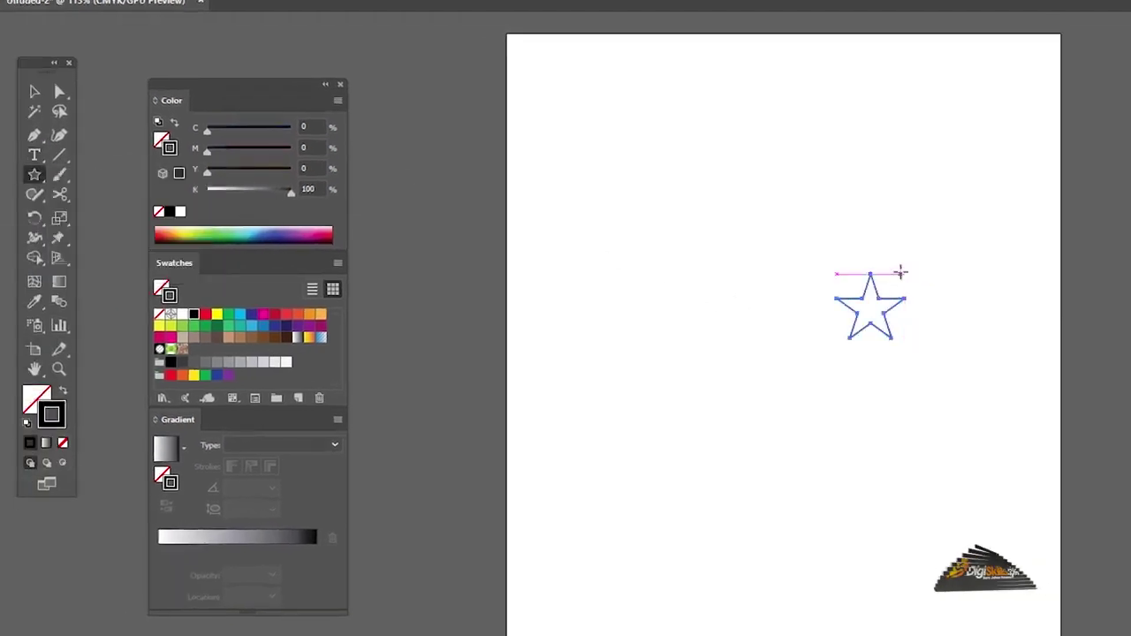
pyautogui.press('v')
pyautogui.click(62, 392)
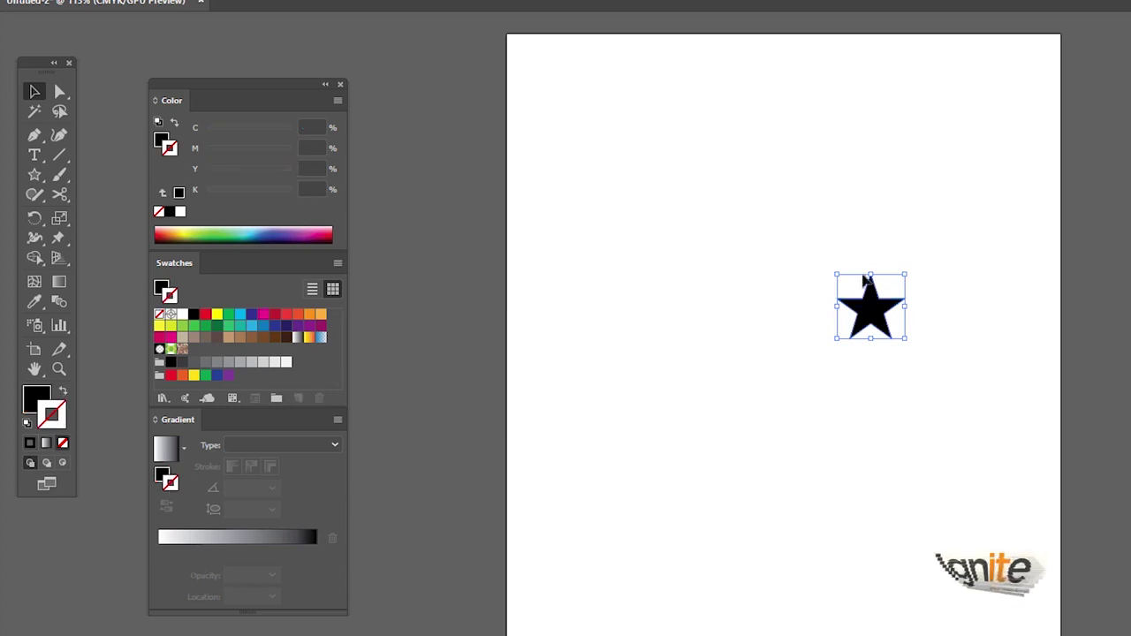
pyautogui.moveTo(904, 275); pyautogui.dragTo(893, 276)
pyautogui.moveTo(611, 276); pyautogui.dragTo(610, 278)
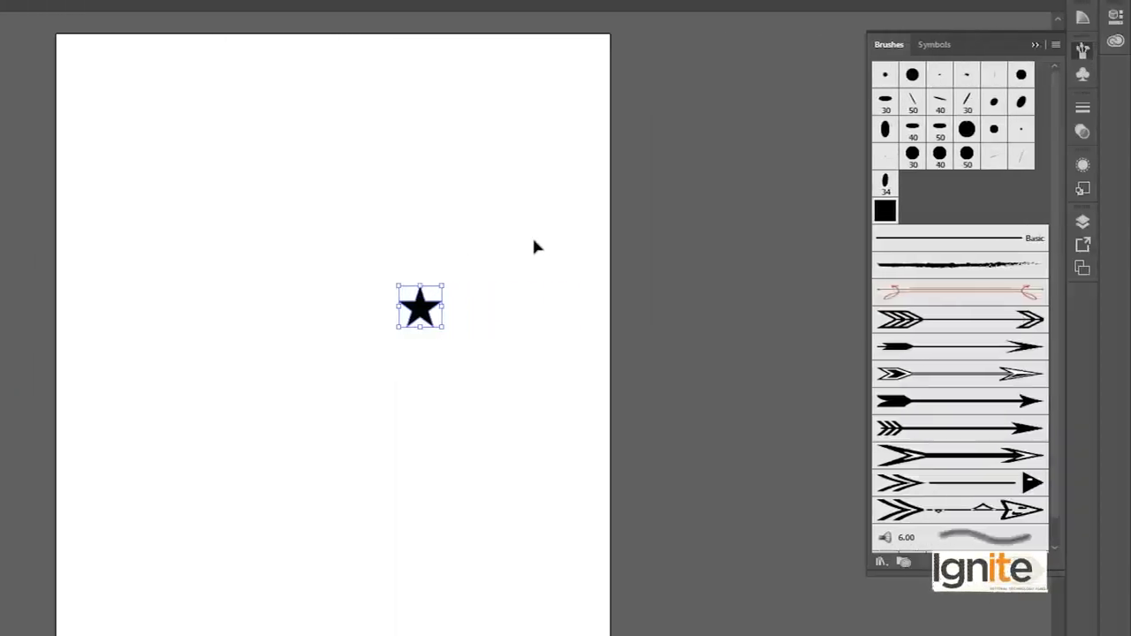
# Save the star as scatter brush Scatter Brush 2 and move it to the top-right
pyautogui.click(1014, 562)
pyautogui.click(751, 163)
pyautogui.click(753, 257)
pyautogui.click(950, 375)
pyautogui.moveTo(420, 305); pyautogui.dragTo(528, 117)
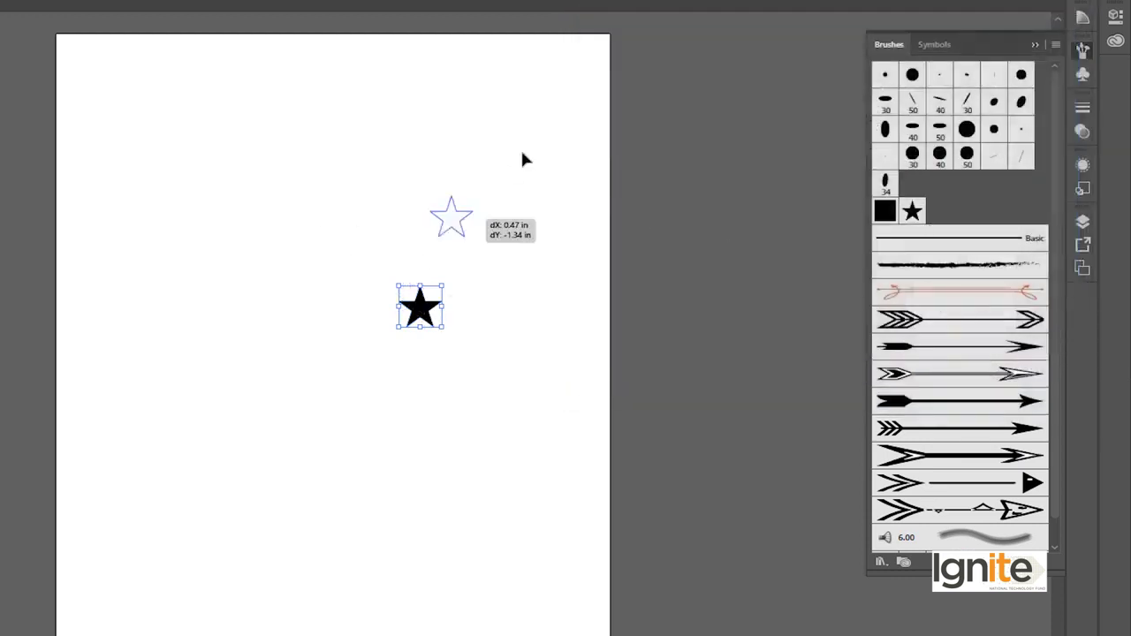
pyautogui.click(209, 265)
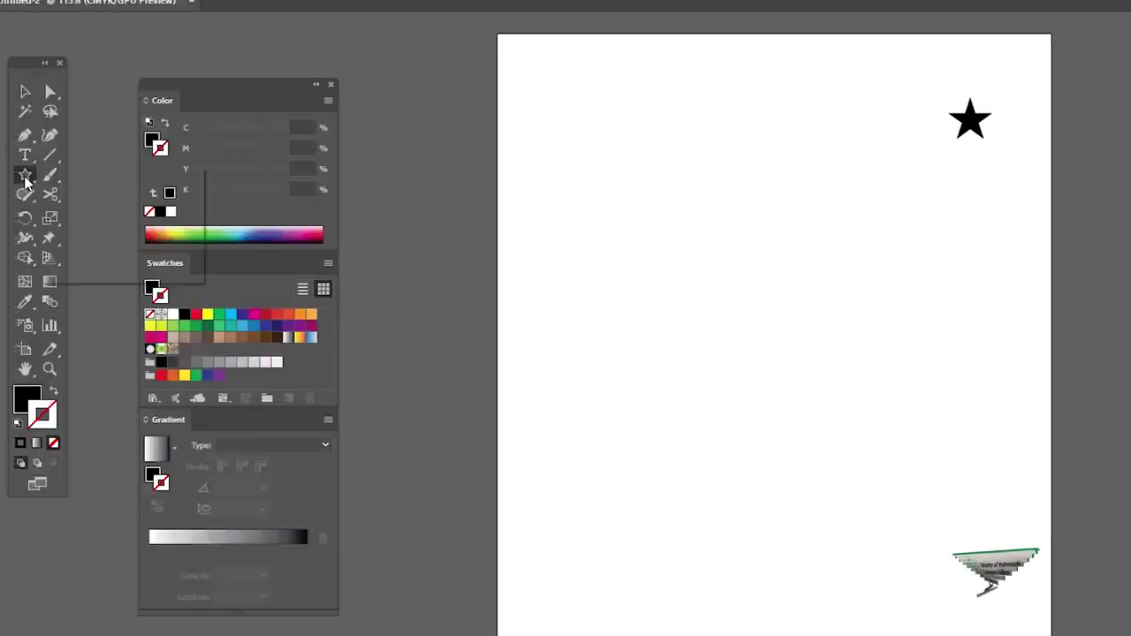
# Draw an unfilled rounded rectangle and stroke it with the star scatter brush
pyautogui.click(25, 174)
pyautogui.click(86, 215)
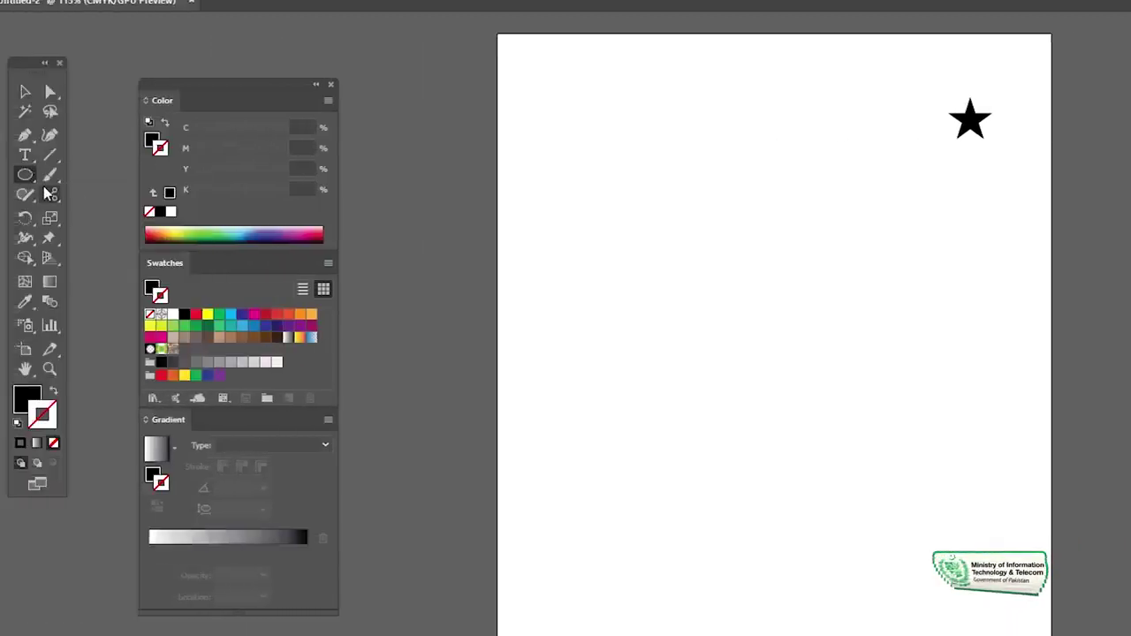
pyautogui.click(25, 174)
pyautogui.click(98, 215)
pyautogui.moveTo(730, 374); pyautogui.dragTo(813, 449)
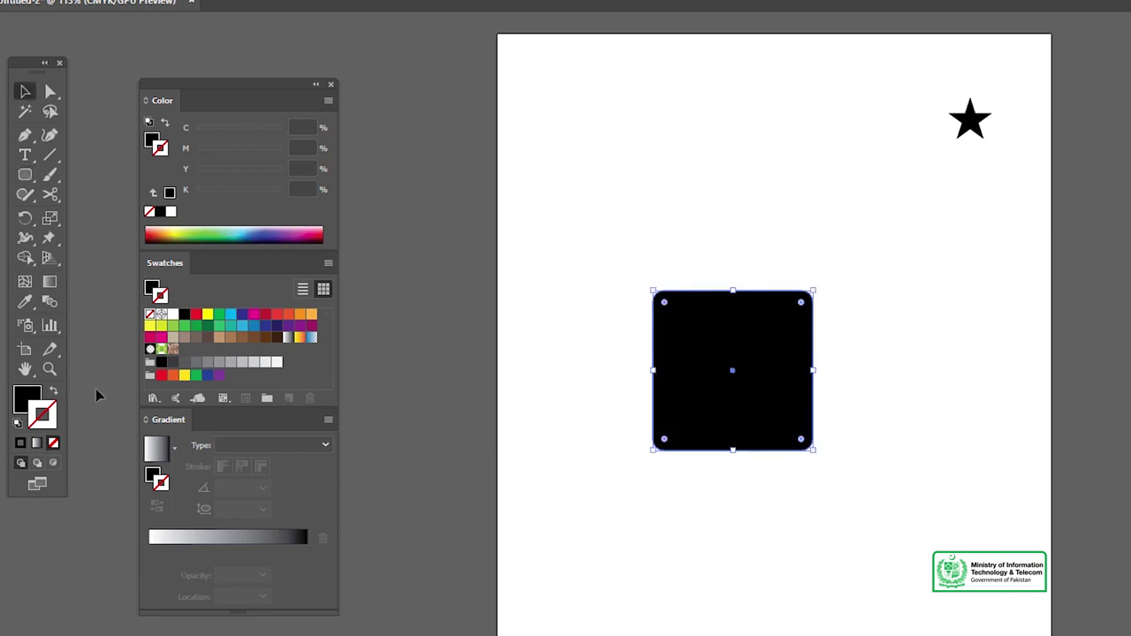
pyautogui.click(54, 392)
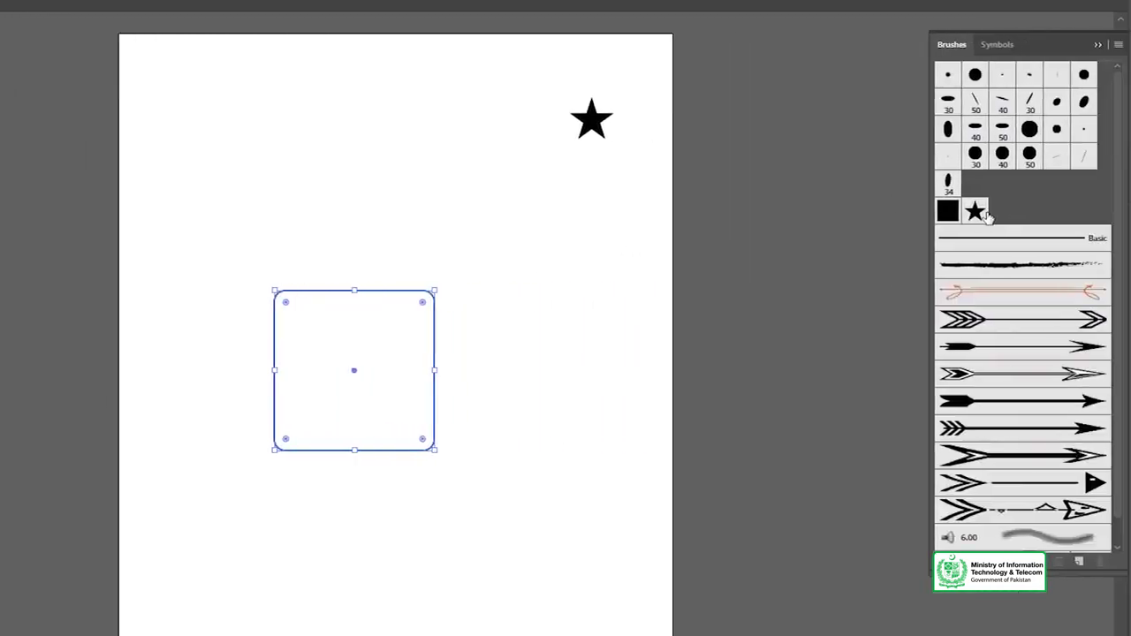
pyautogui.click(976, 211)
pyautogui.click(371, 181)
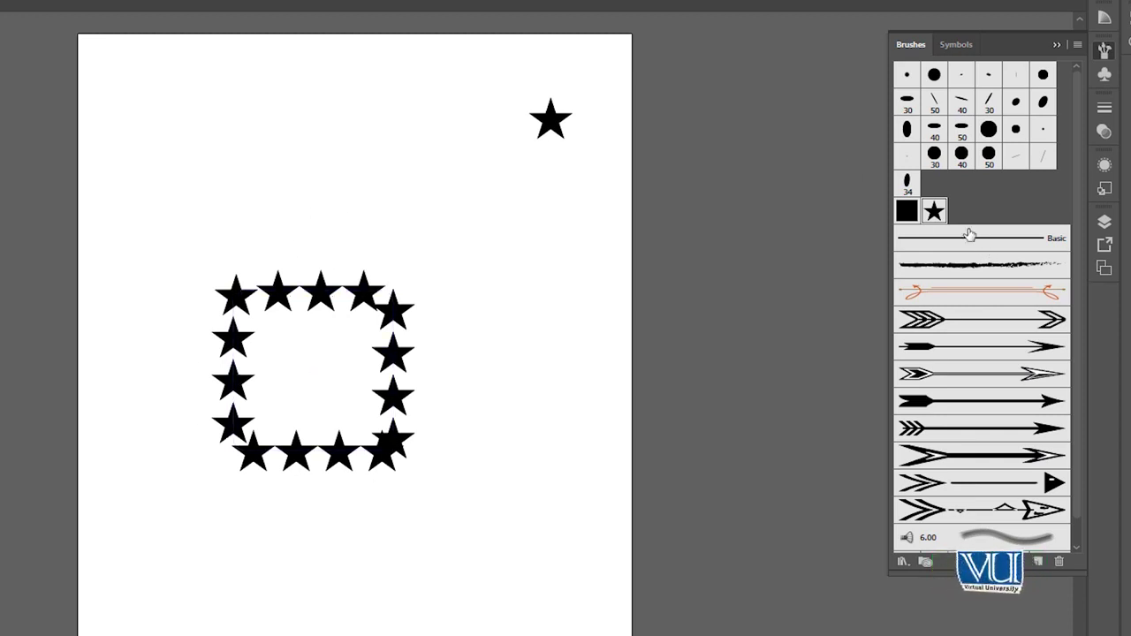
# Review the star scatter brush settings unchanged, then select the star border and lone star
pyautogui.doubleClick(934, 210)
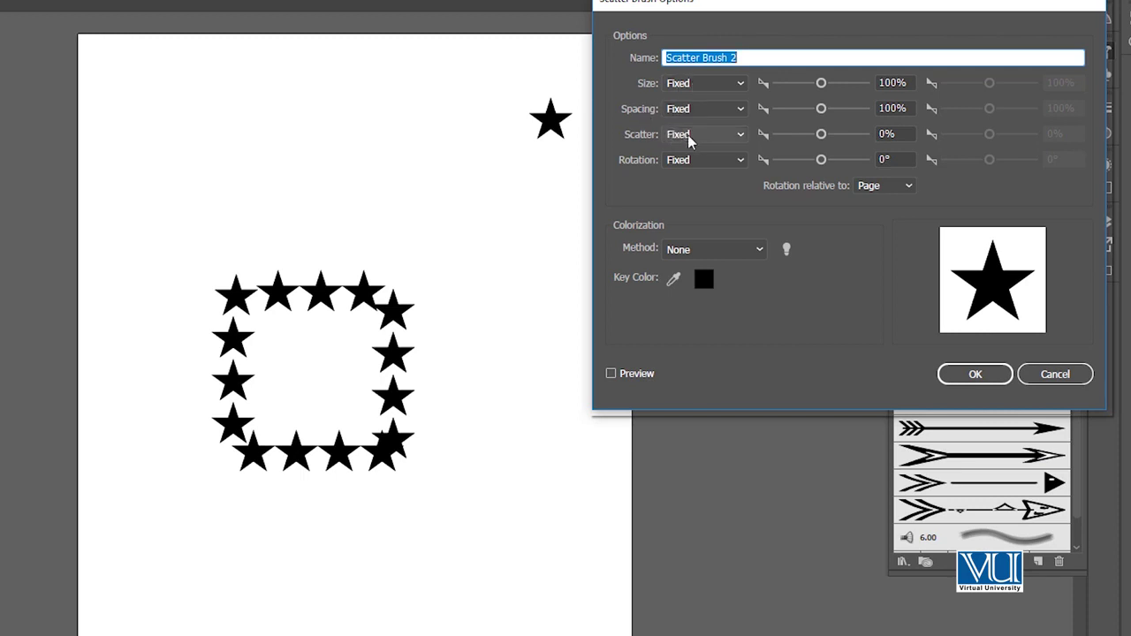
pyautogui.click(1031, 373)
pyautogui.moveTo(234, 95); pyautogui.dragTo(541, 461)
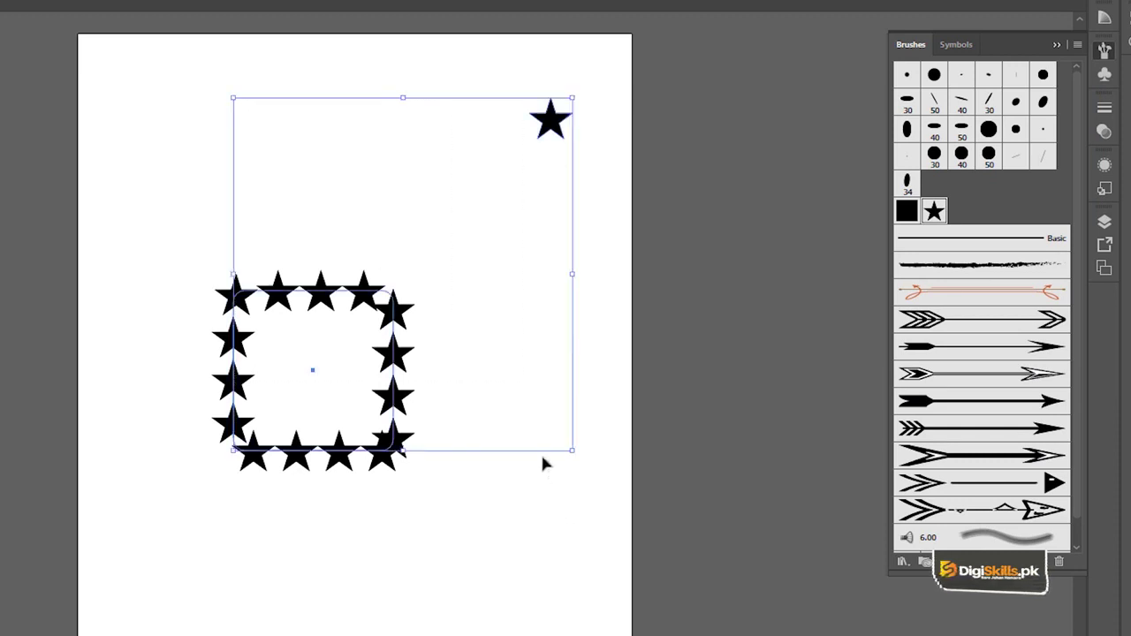
# Delete the star border and single star, cancelling a new brush
pyautogui.press('Delete')
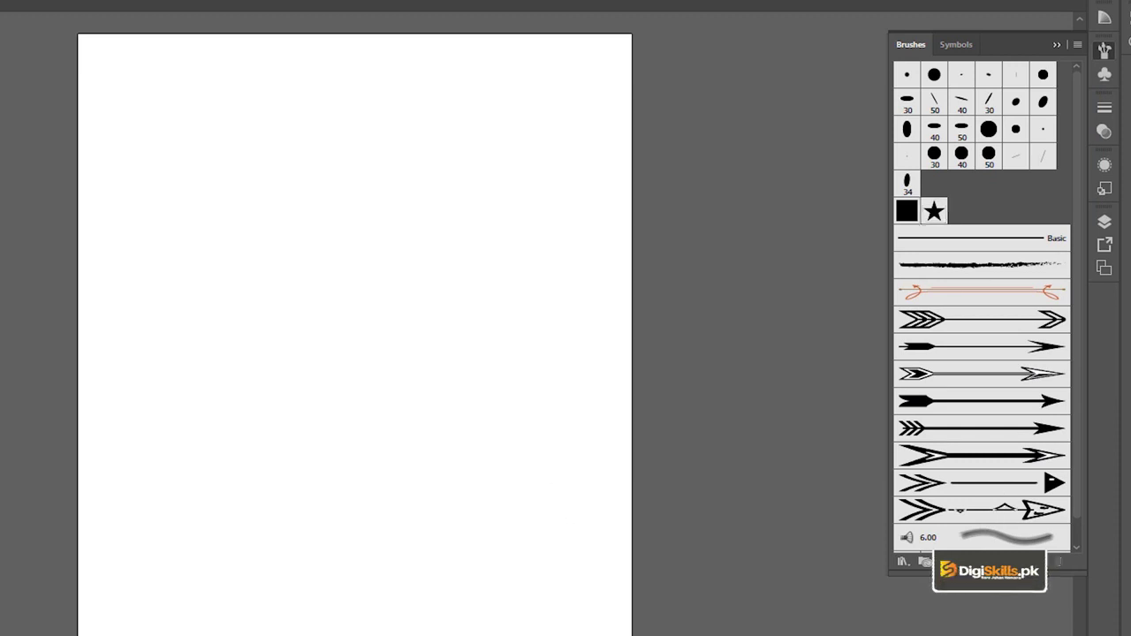
pyautogui.click(1041, 562)
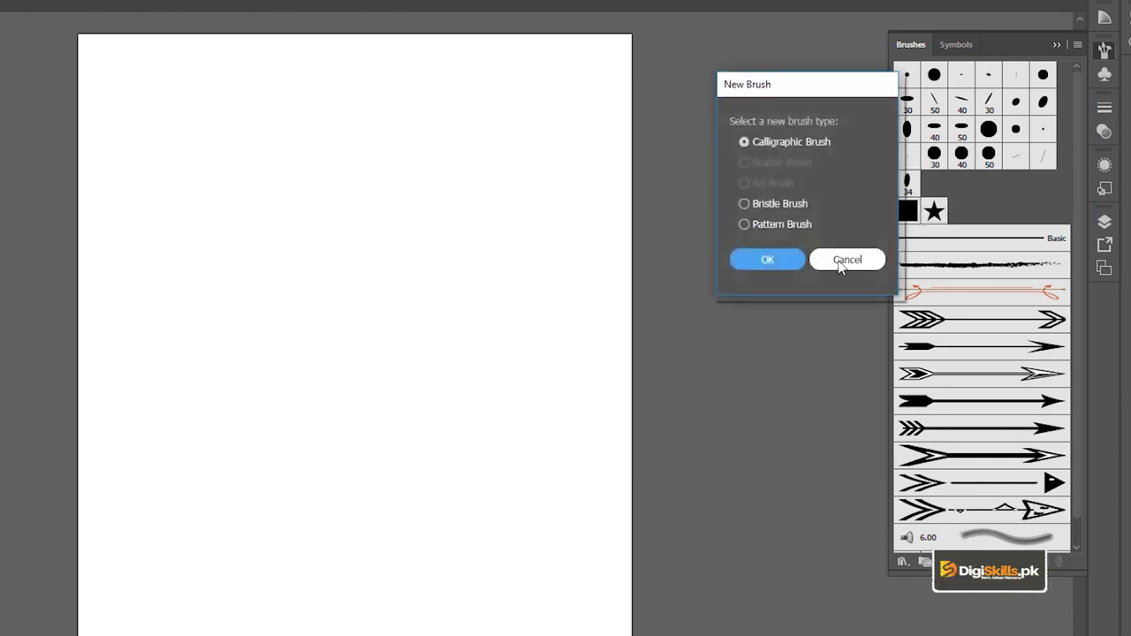
pyautogui.click(844, 259)
# Draw a solid black, unstroked ellipse near the top, about 0.92 × 0.41 in
pyautogui.moveTo(22, 180); pyautogui.dragTo(85, 217)
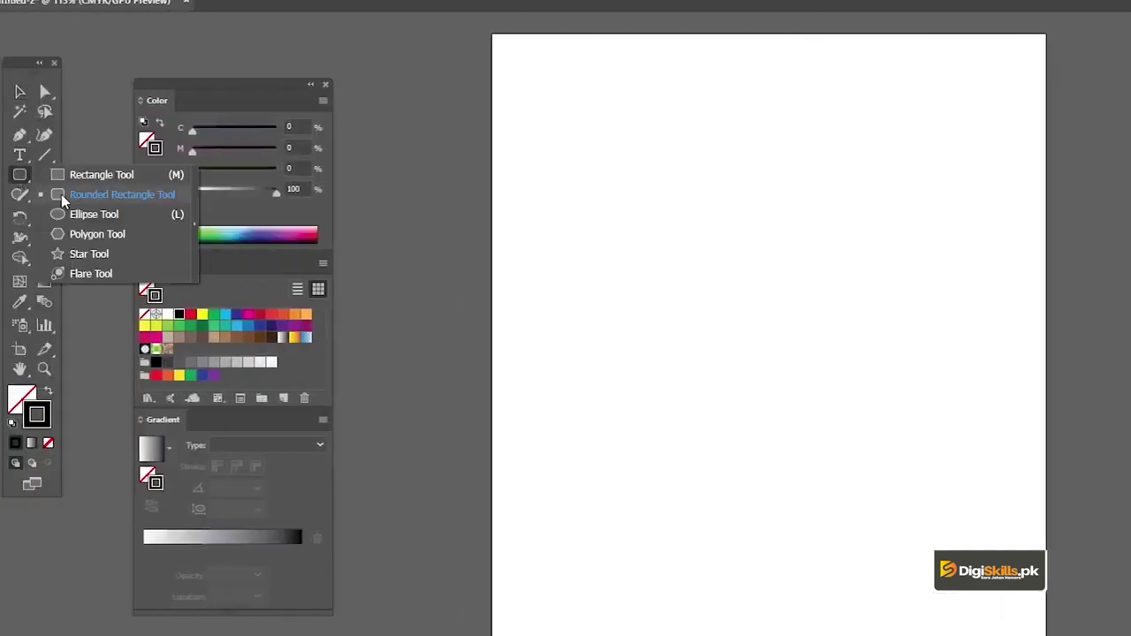
pyautogui.moveTo(754, 209); pyautogui.dragTo(813, 234)
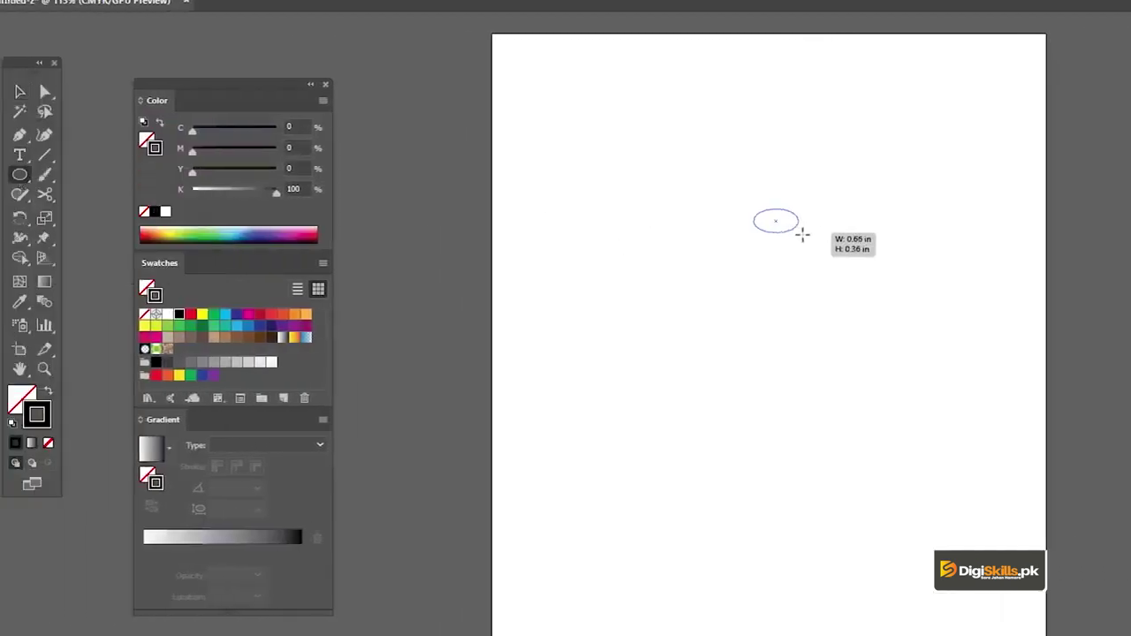
pyautogui.press('v')
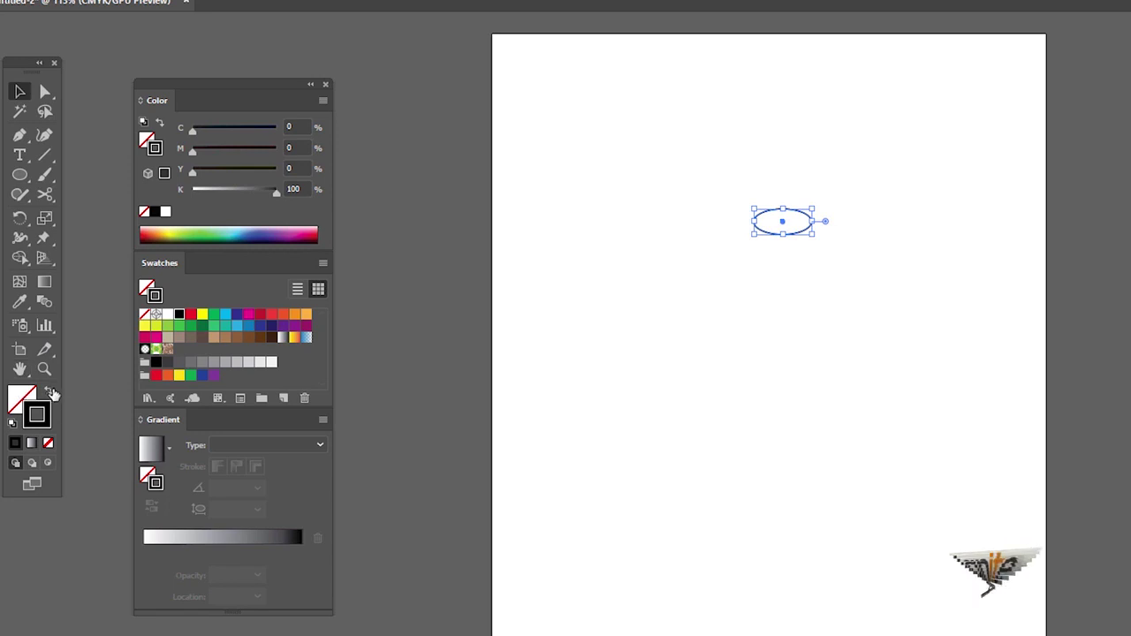
pyautogui.click(49, 391)
pyautogui.moveTo(812, 210)
pyautogui.mouseDown()
pyautogui.moveTo(833, 204)
pyautogui.moveTo(814, 208)
pyautogui.mouseUp()
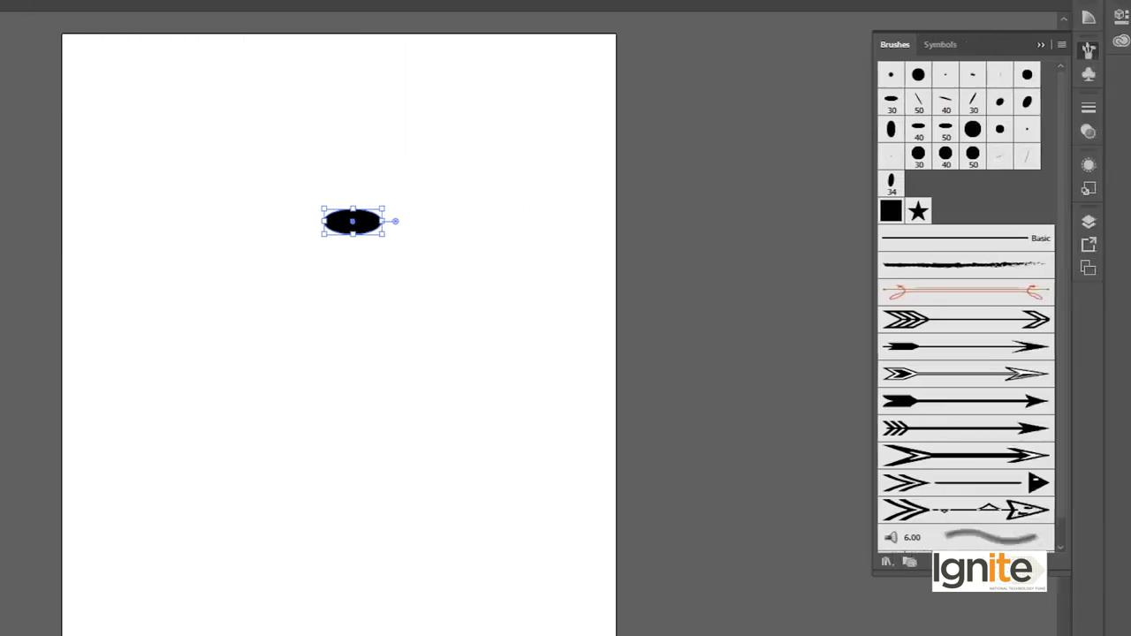
# Start an Art Brush from the ellipse and keep Stretch to Fit Stroke Length scaling
pyautogui.click(1022, 562)
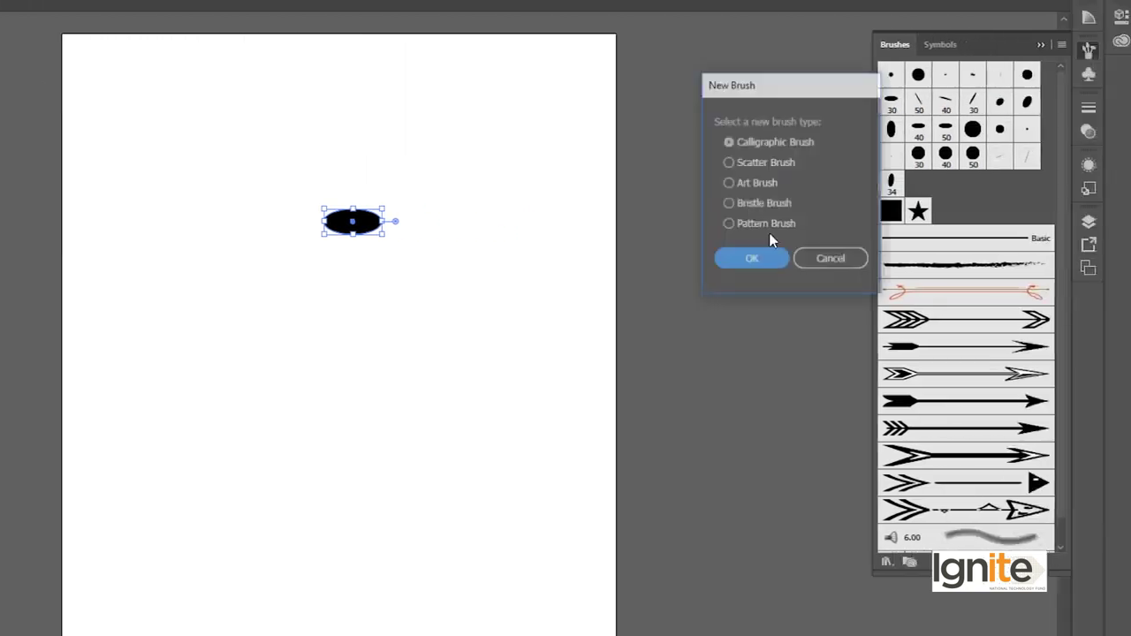
pyautogui.click(757, 185)
pyautogui.click(762, 260)
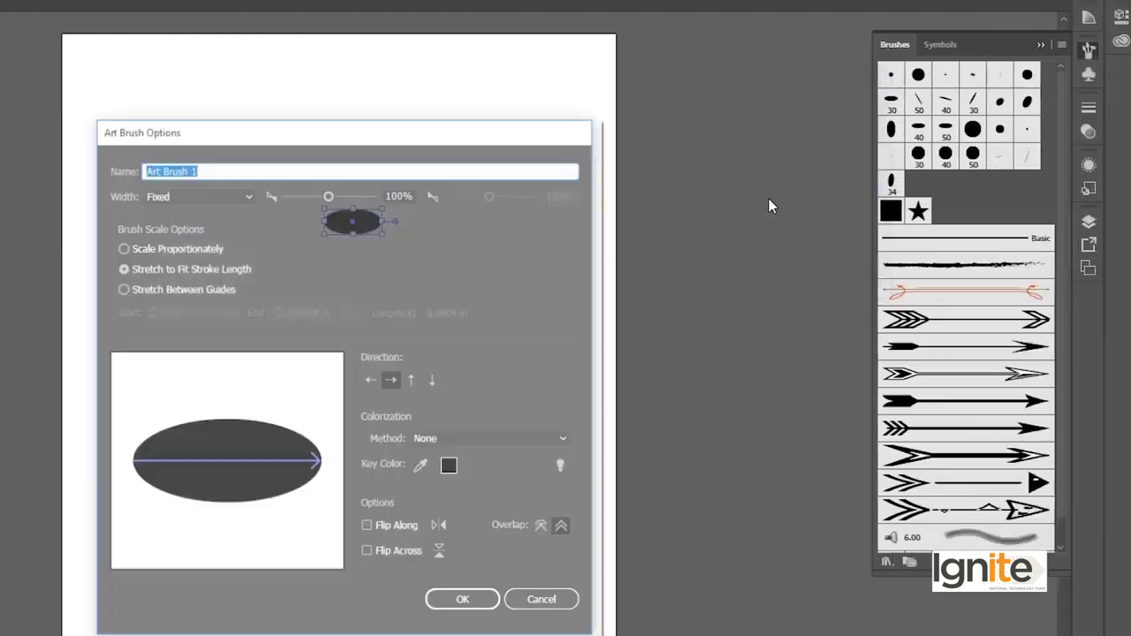
pyautogui.moveTo(339, 129); pyautogui.dragTo(804, 39)
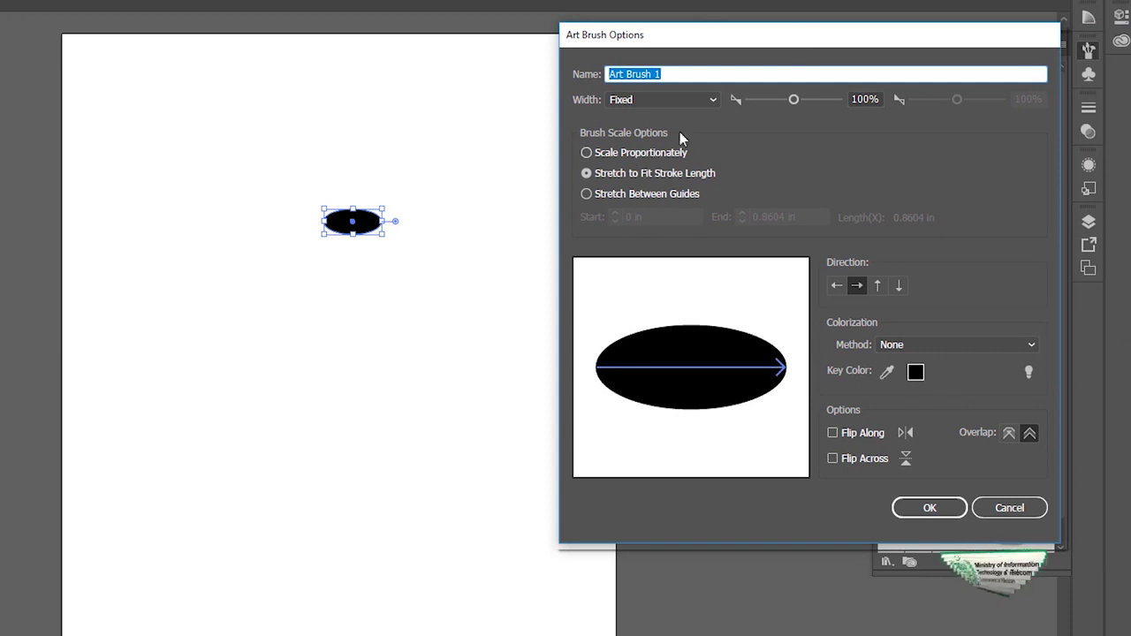
pyautogui.click(662, 102)
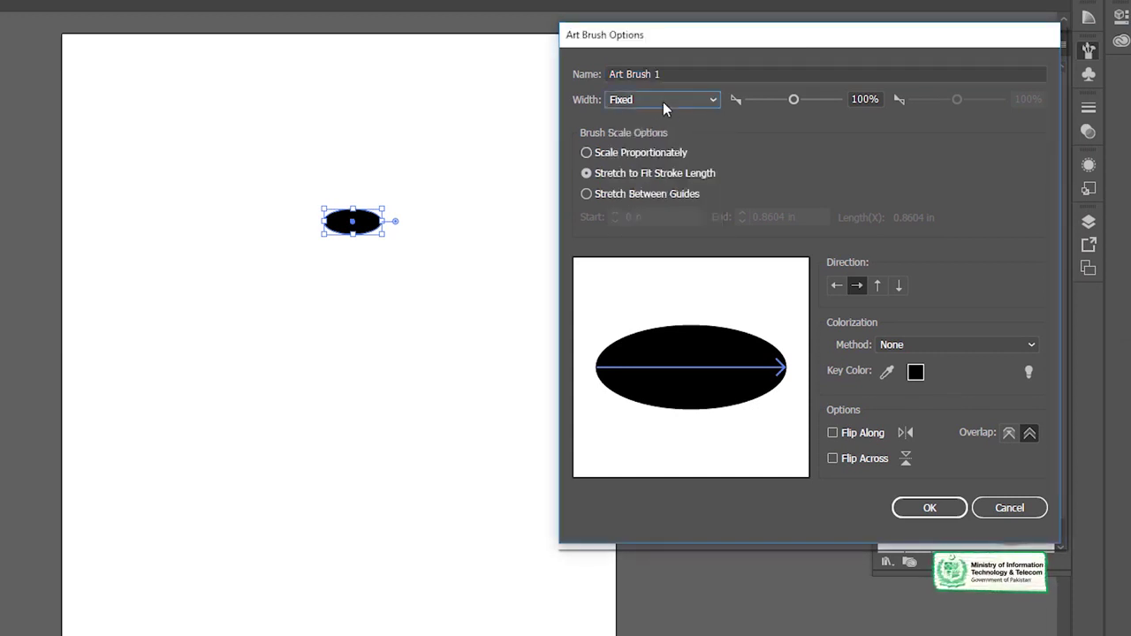
pyautogui.click(587, 153)
pyautogui.click(587, 173)
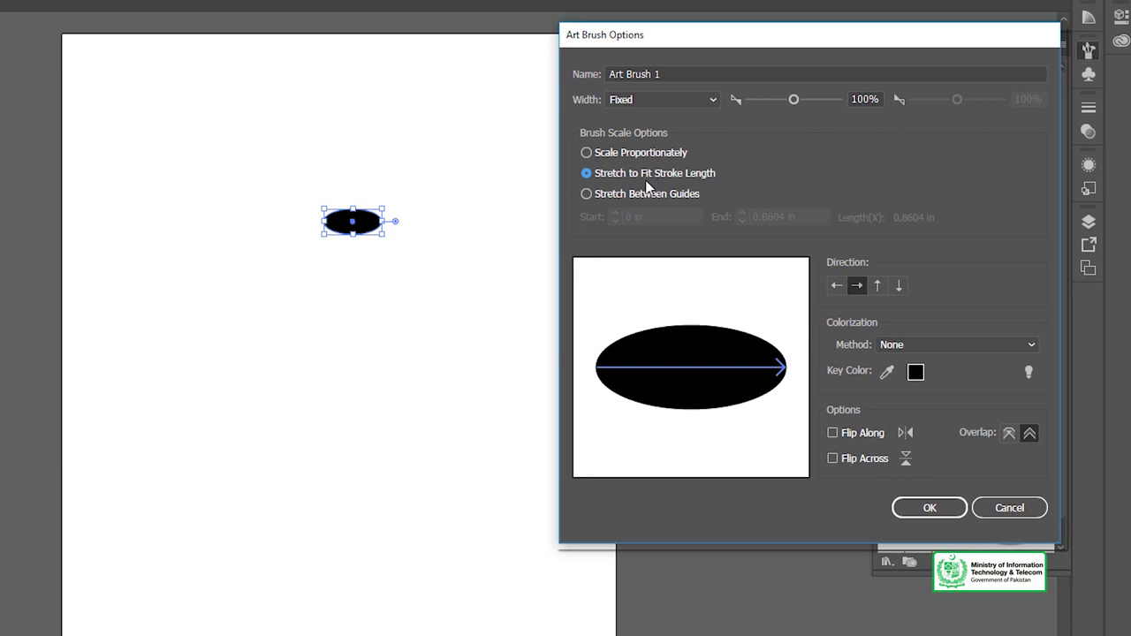
pyautogui.click(586, 195)
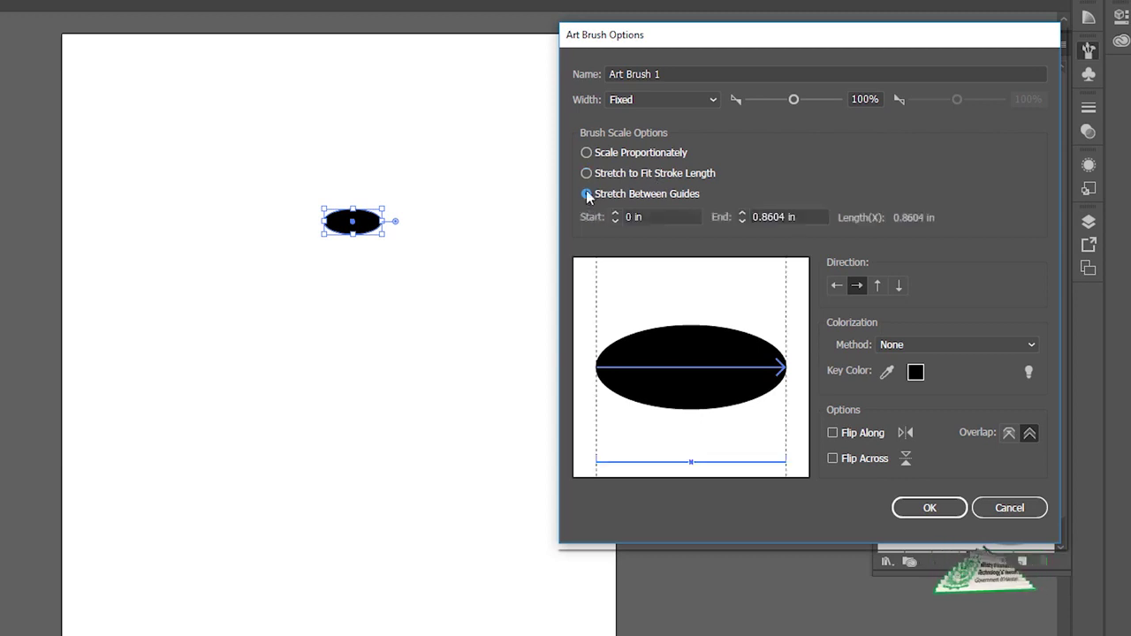
pyautogui.click(584, 170)
pyautogui.click(586, 151)
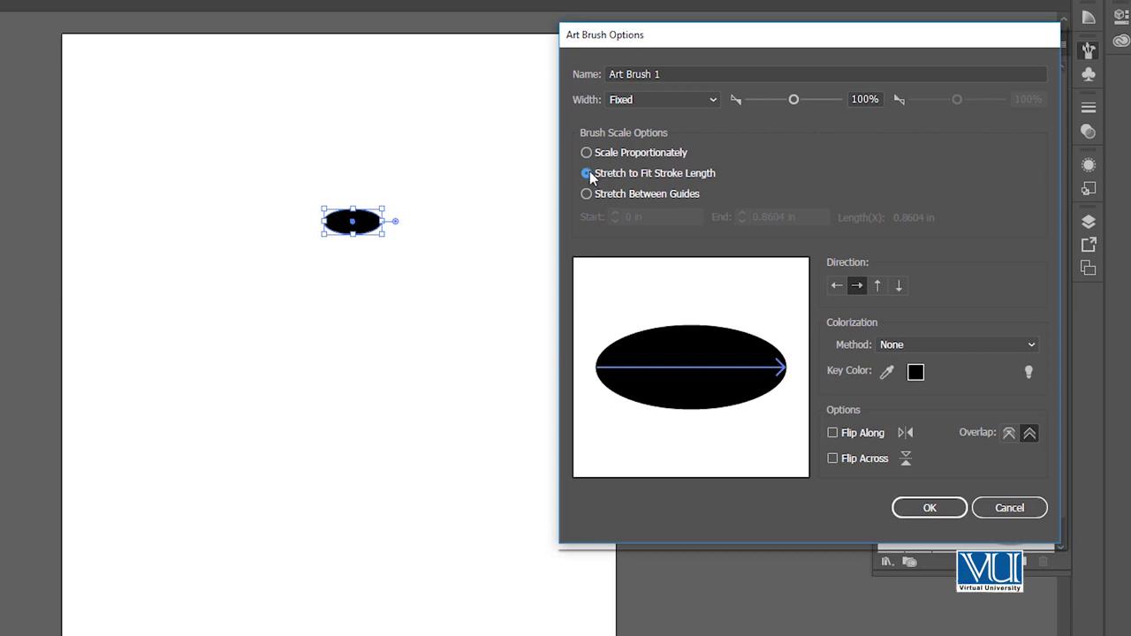
# Set the colorization method to Tints and save the brush as Art Brush 1
pyautogui.click(927, 344)
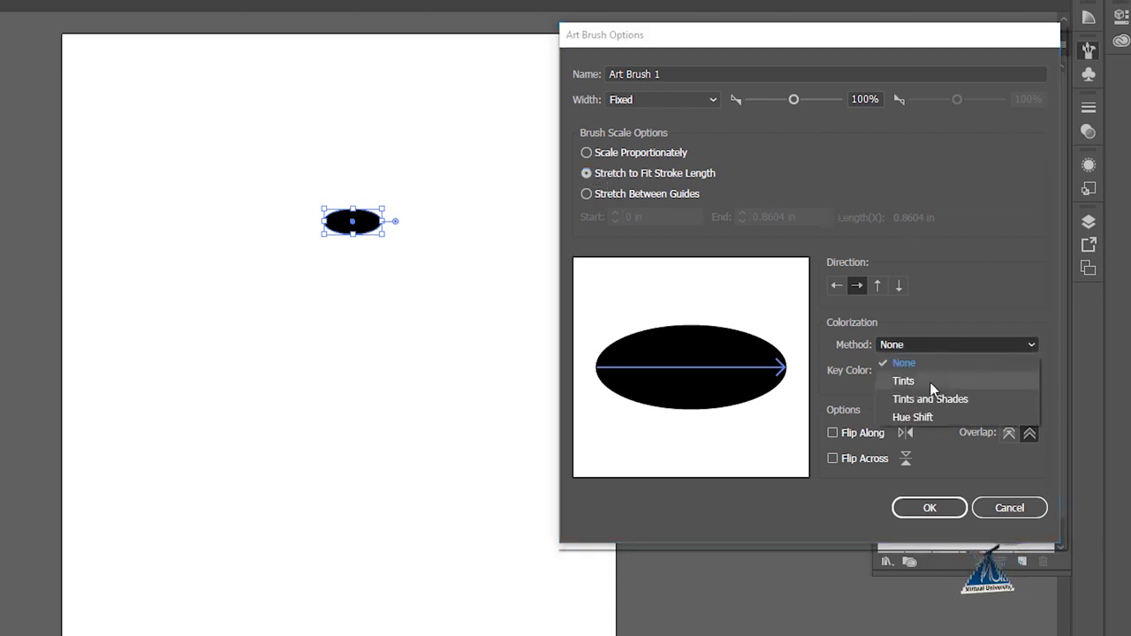
pyautogui.click(929, 382)
pyautogui.click(917, 343)
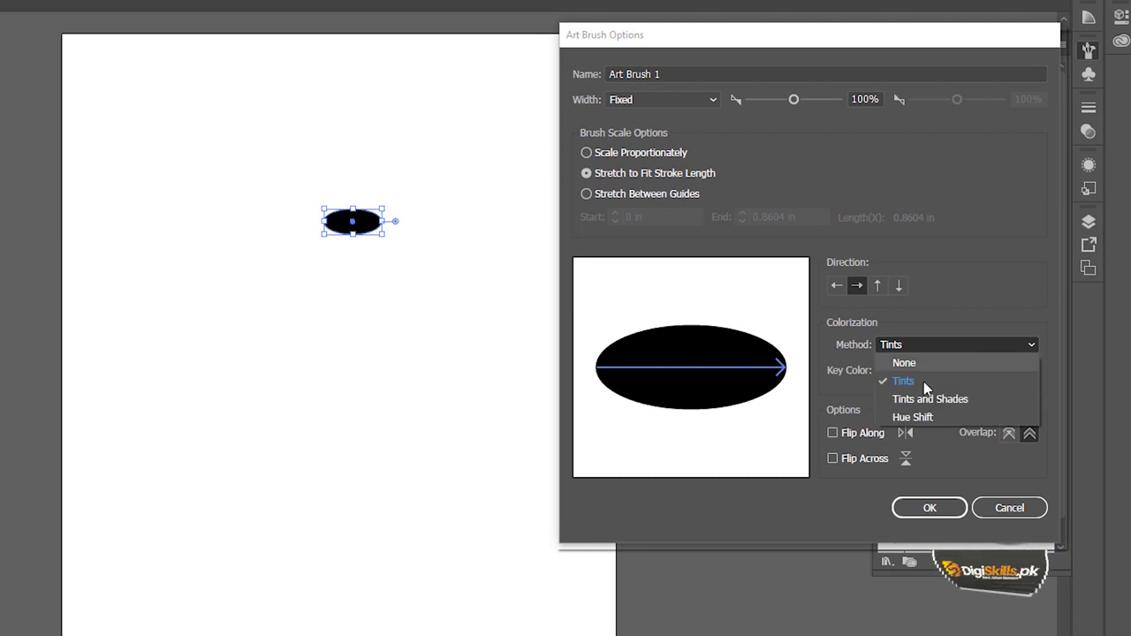
pyautogui.click(924, 382)
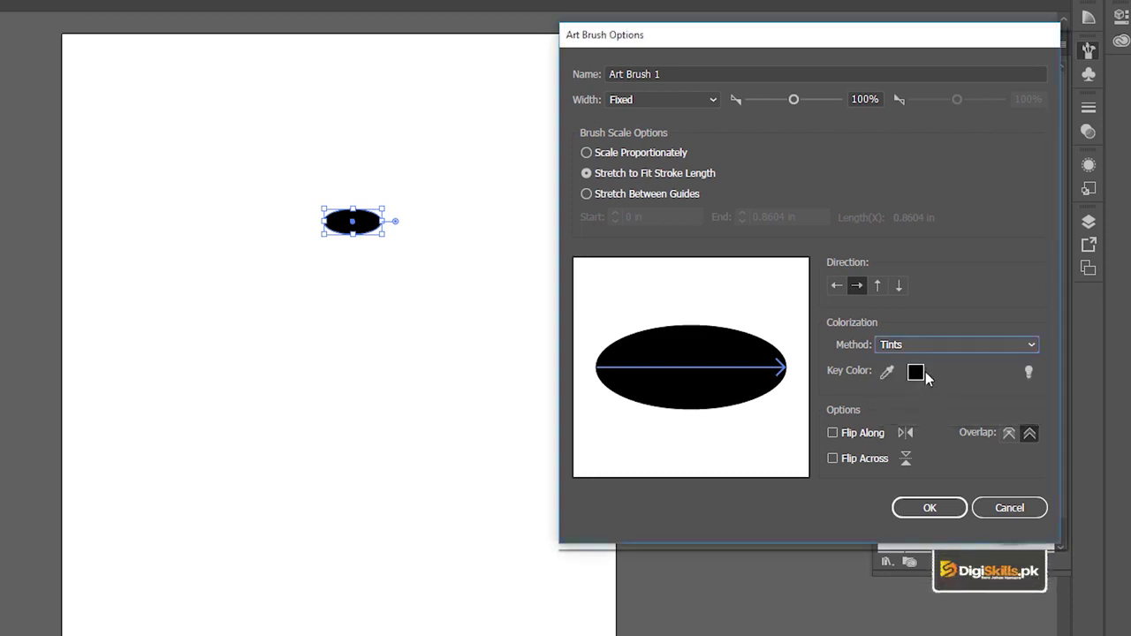
pyautogui.click(920, 345)
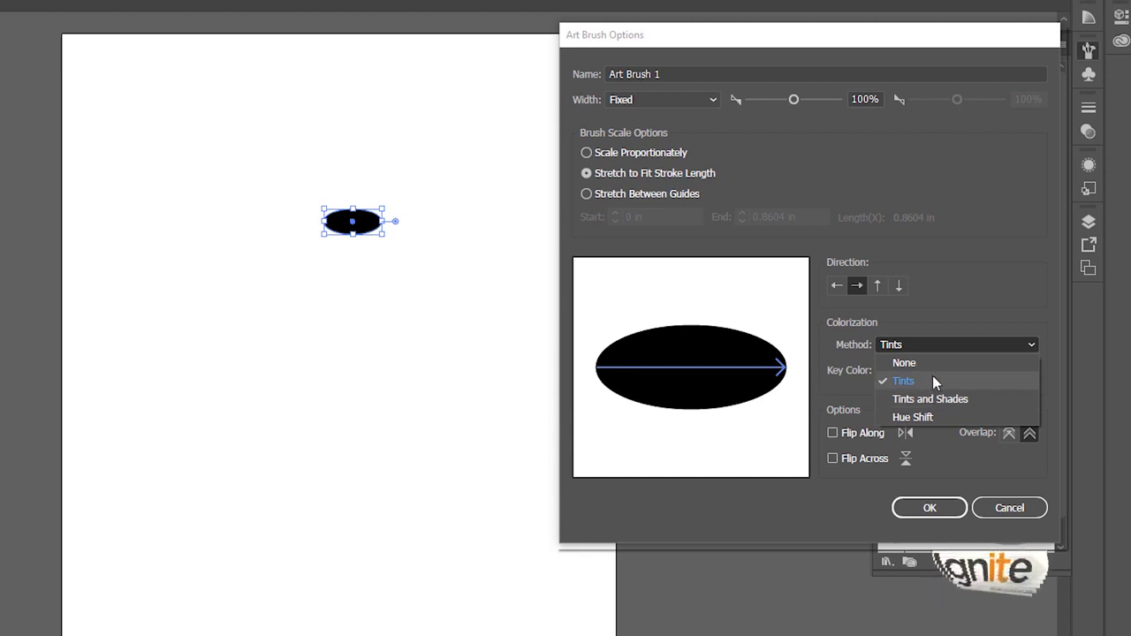
pyautogui.click(932, 375)
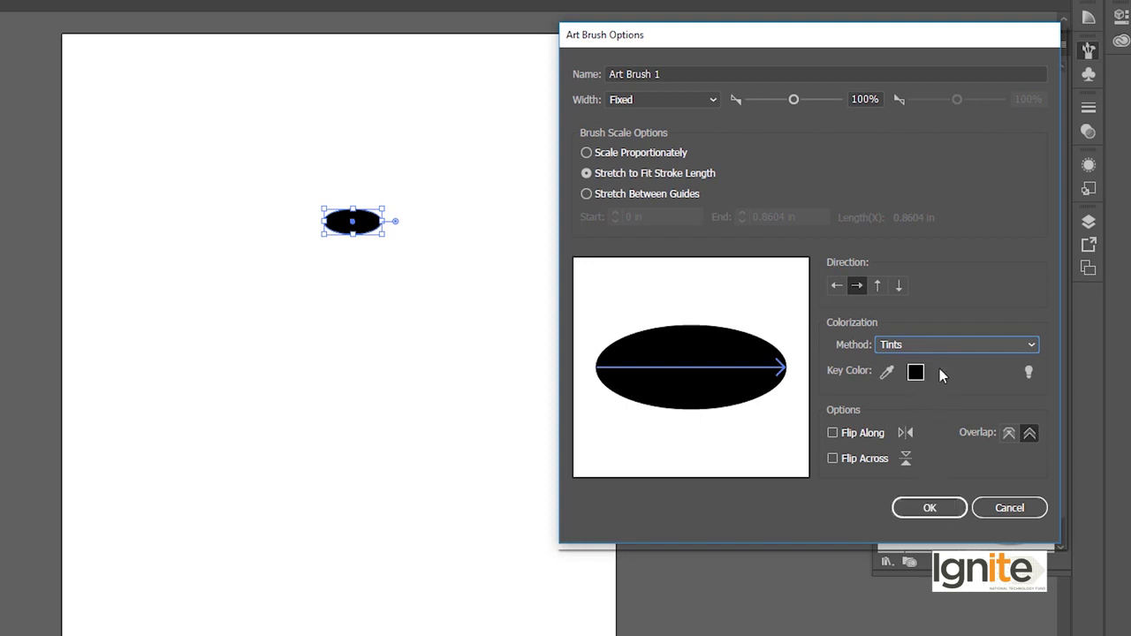
pyautogui.click(927, 509)
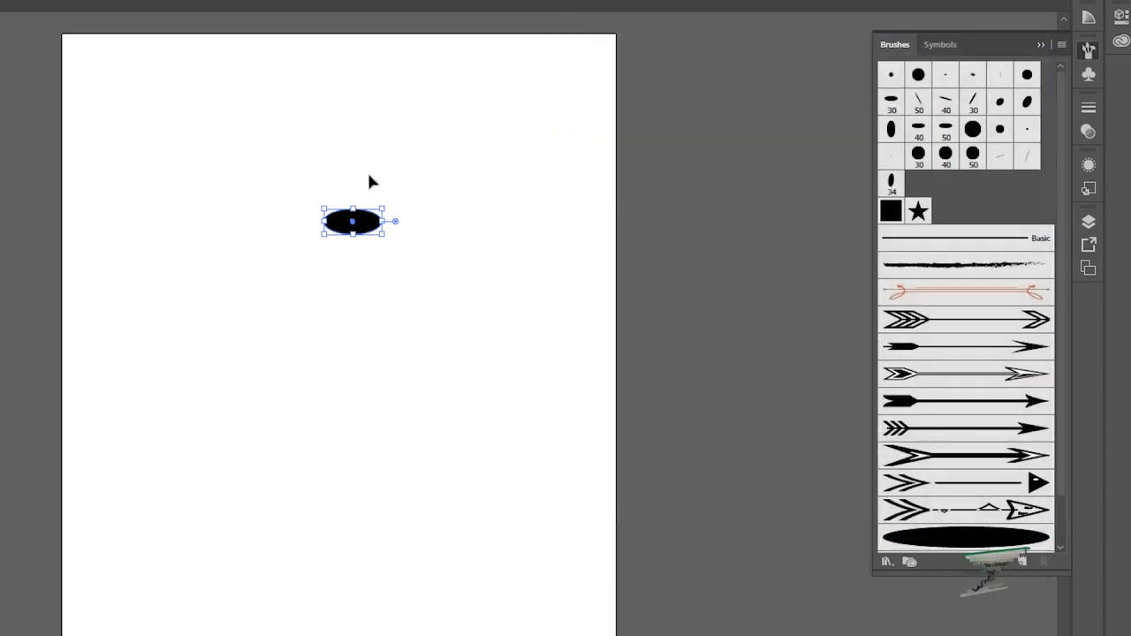
pyautogui.click(369, 176)
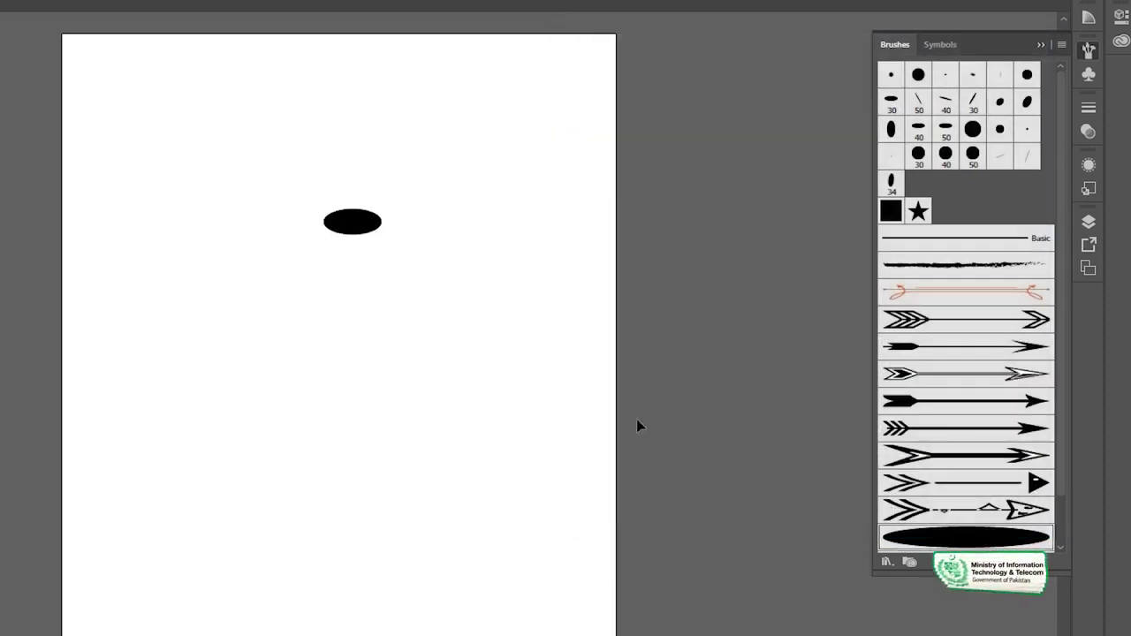
pyautogui.press('b')
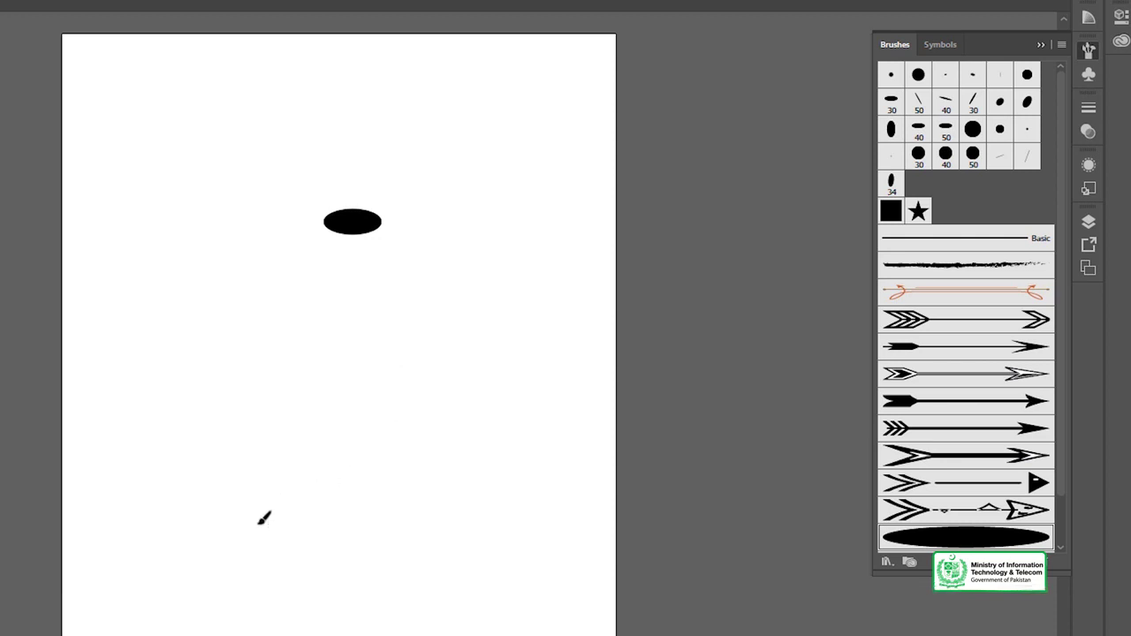
pyautogui.moveTo(465, 398); pyautogui.dragTo(497, 337)
pyautogui.hotkey('ctrl', 'z')
pyautogui.moveTo(507, 242); pyautogui.dragTo(502, 174)
pyautogui.hotkey('ctrl', 'z')
pyautogui.moveTo(417, 488); pyautogui.dragTo(128, 468)
pyautogui.hotkey('ctrl', 'z')
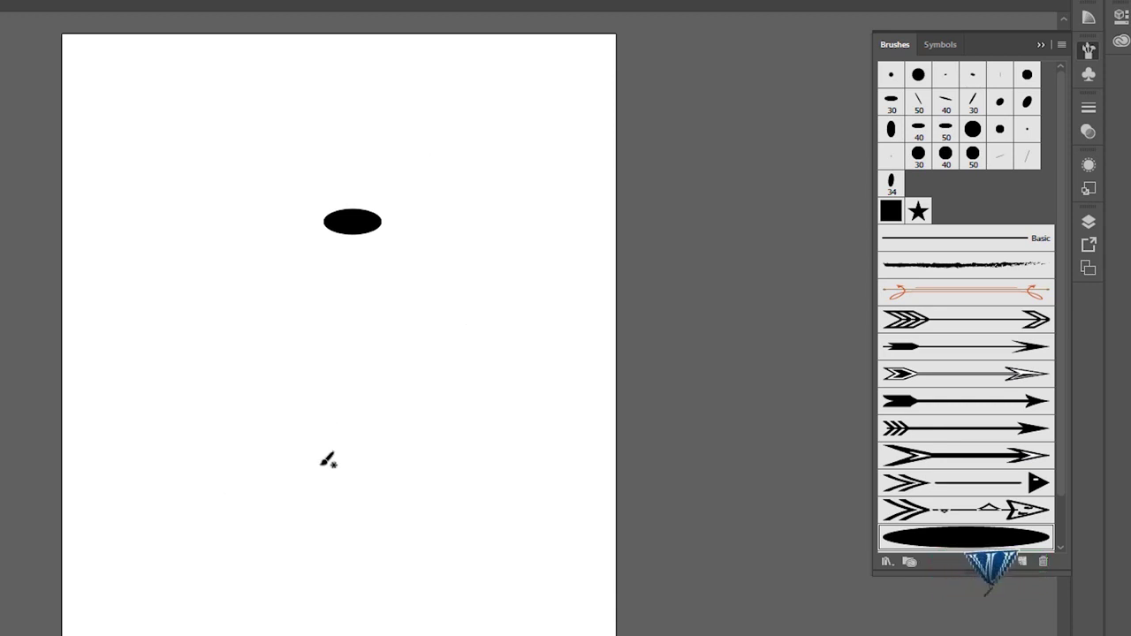
pyautogui.moveTo(517, 384); pyautogui.dragTo(516, 380)
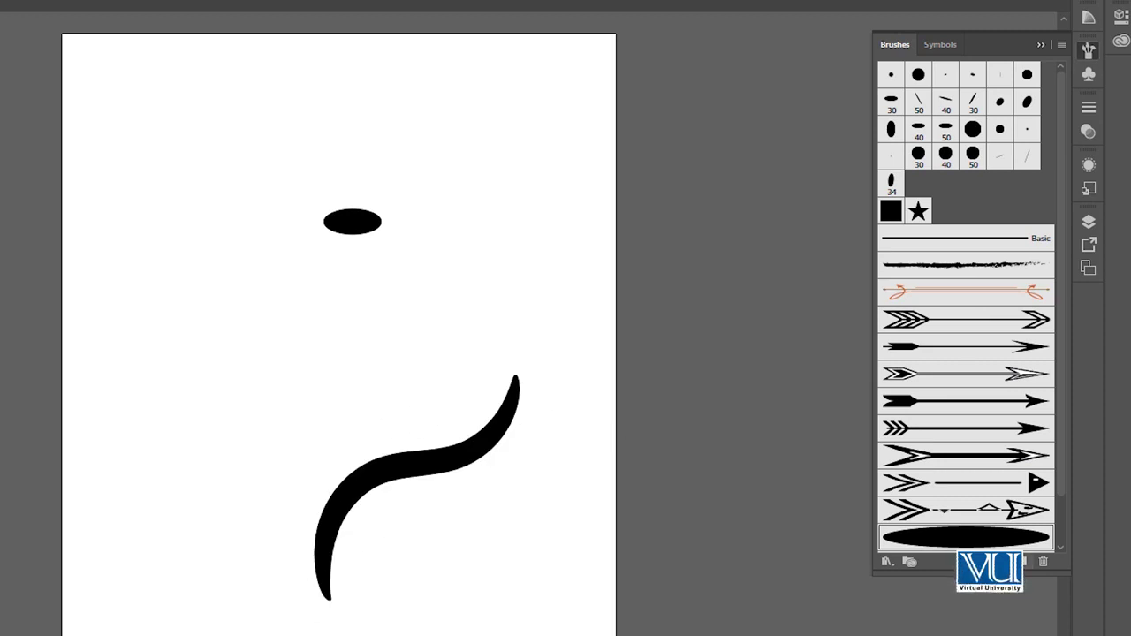
pyautogui.doubleClick(999, 537)
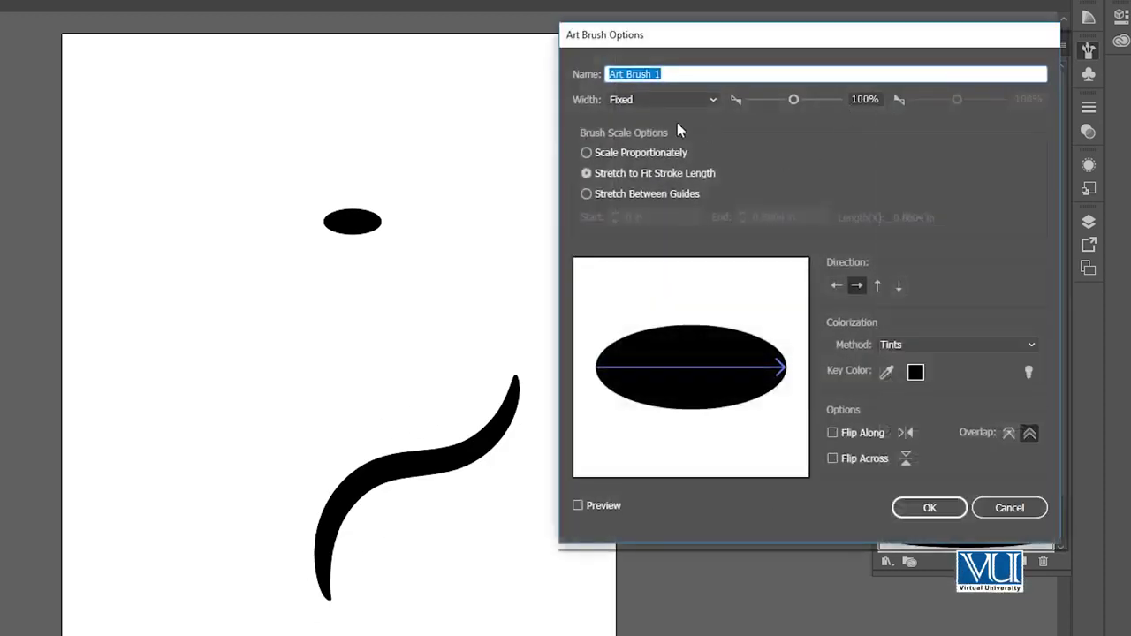
pyautogui.click(929, 508)
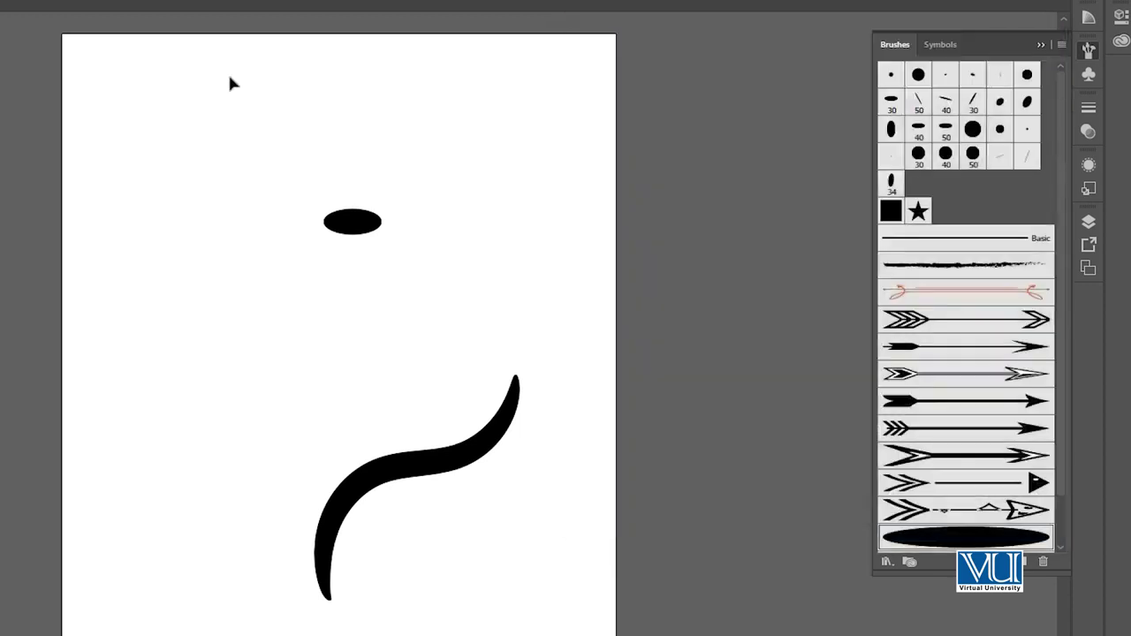
pyautogui.hotkey('ctrl', 'a')
pyautogui.press('Delete')
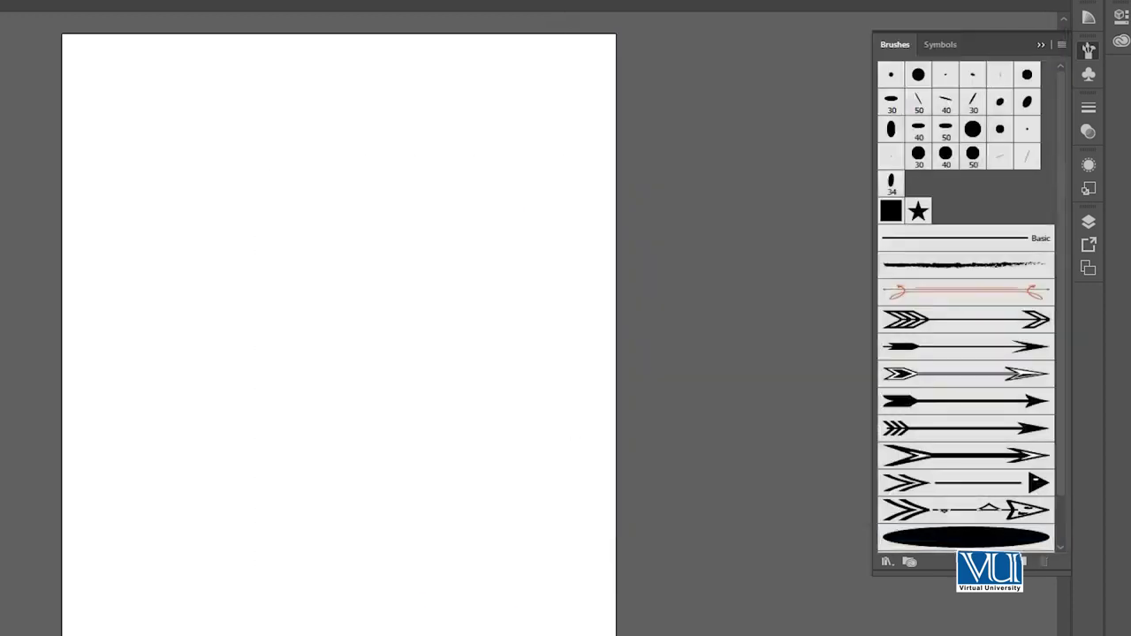
pyautogui.click(1023, 562)
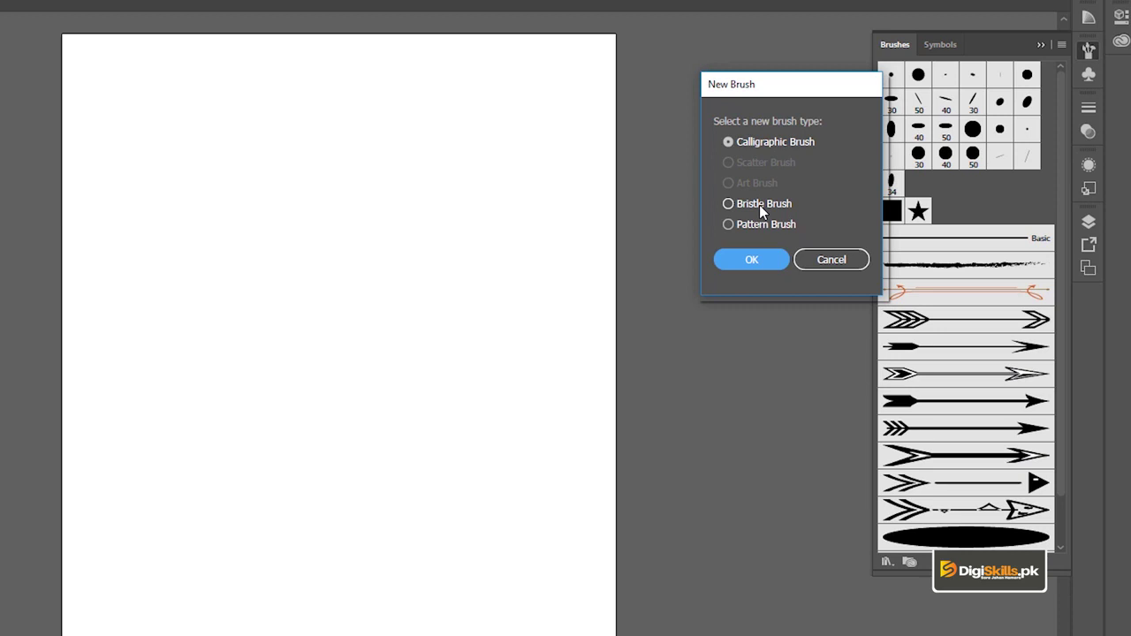
pyautogui.click(830, 259)
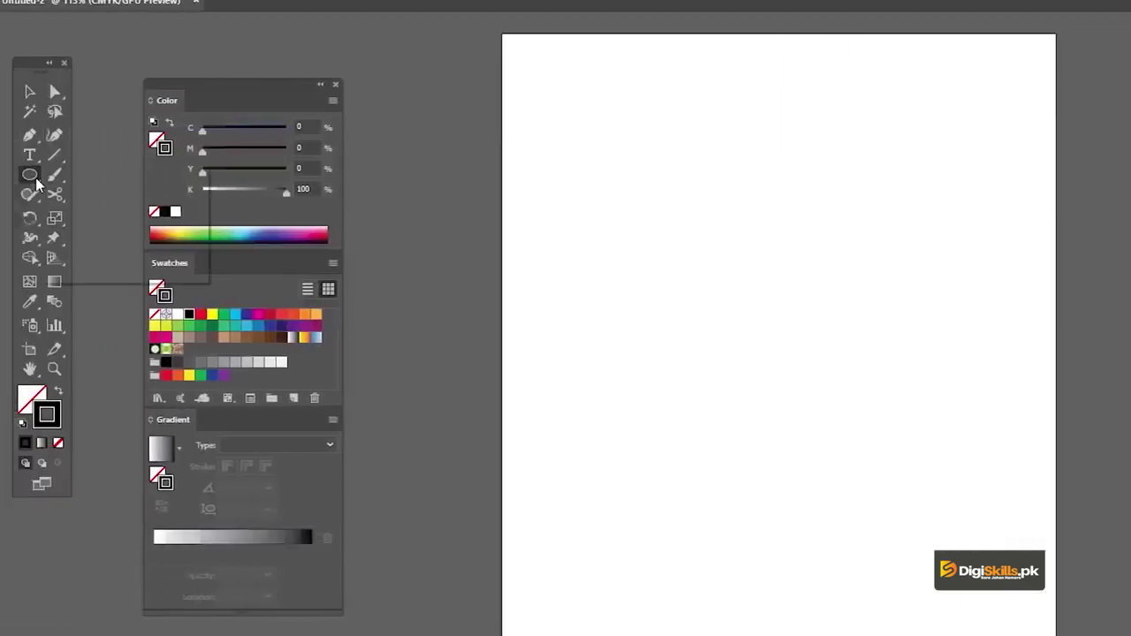
pyautogui.moveTo(29, 174)
pyautogui.mouseDown()
pyautogui.moveTo(87, 215)
pyautogui.moveTo(98, 175)
pyautogui.mouseUp()
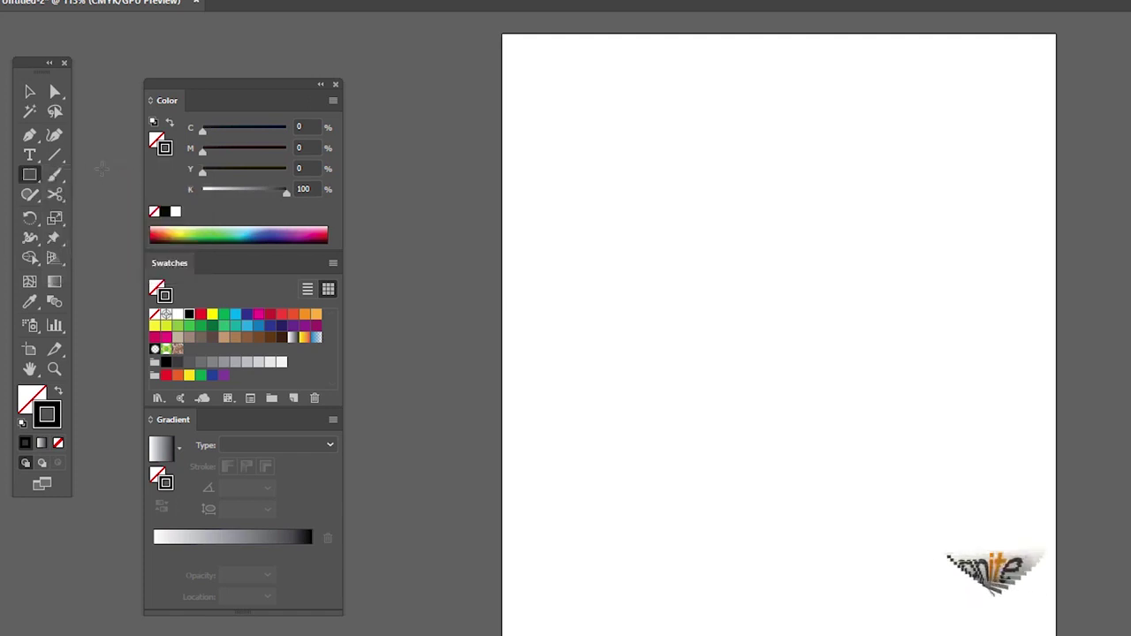
# Draw a small upright rectangle filled red with no stroke
pyautogui.moveTo(848, 269)
pyautogui.mouseDown()
pyautogui.moveTo(868, 332)
pyautogui.moveTo(887, 343)
pyautogui.mouseUp()
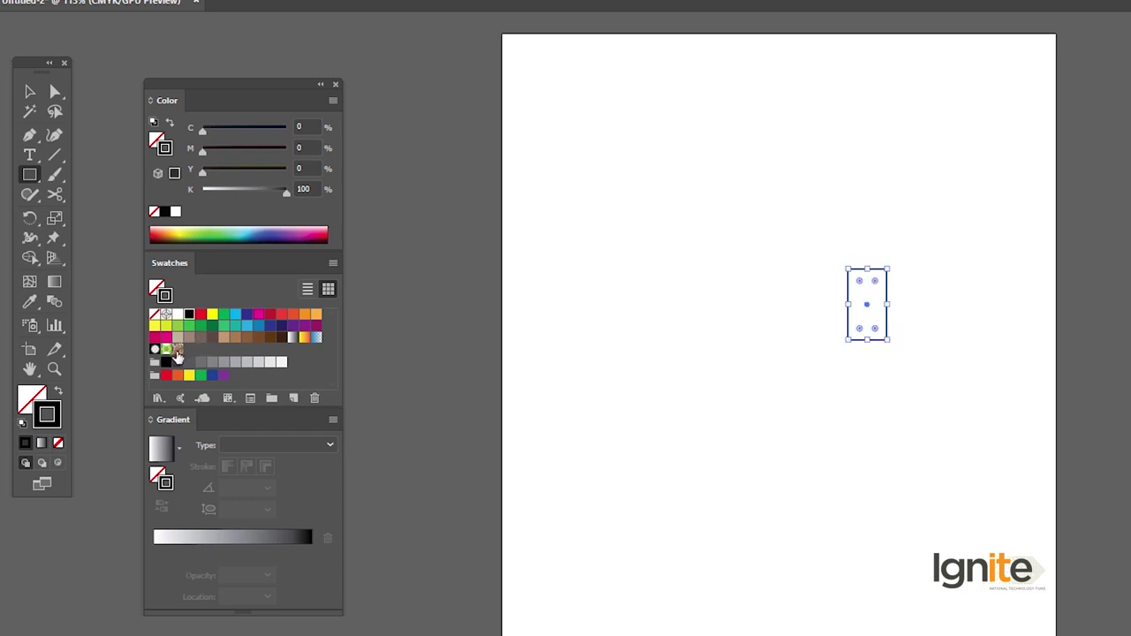
pyautogui.press('v')
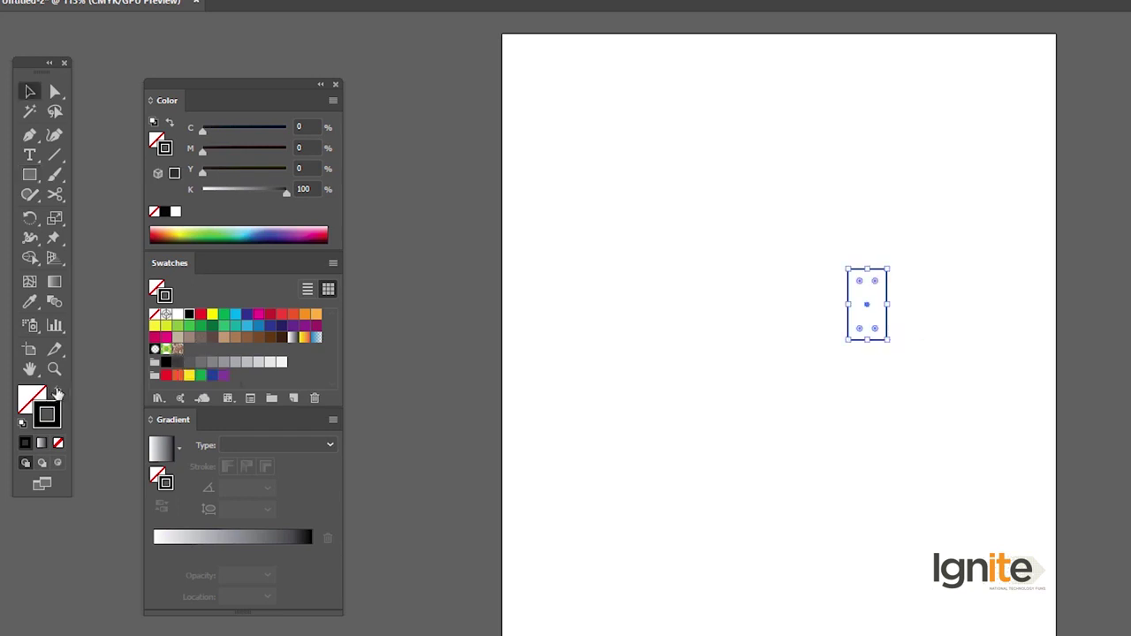
pyautogui.click(58, 392)
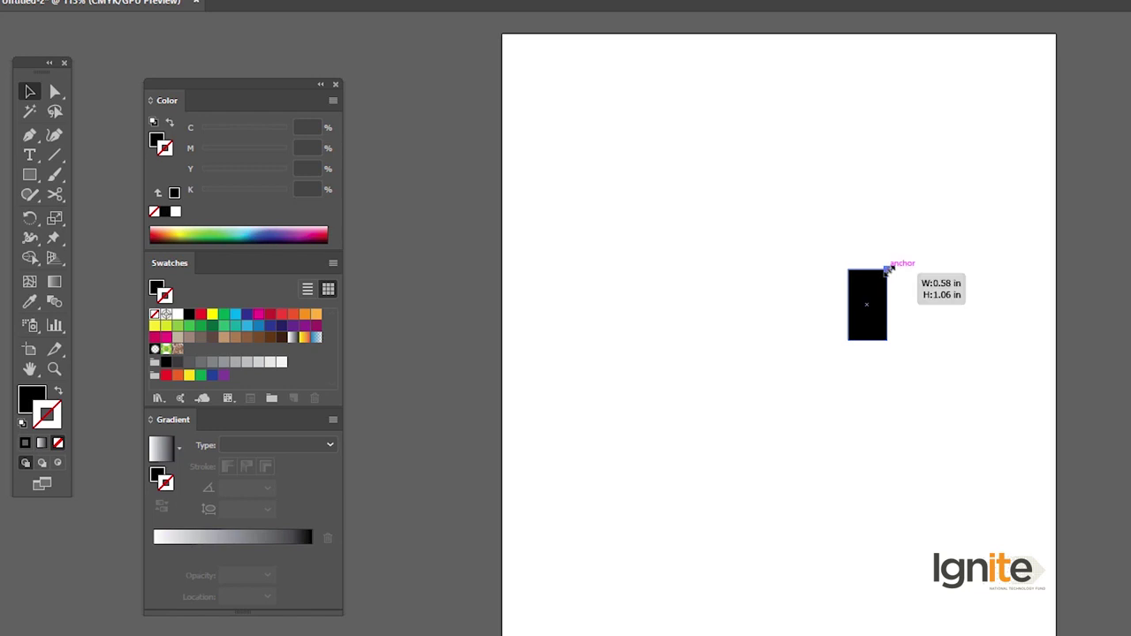
pyautogui.moveTo(888, 268); pyautogui.dragTo(892, 260)
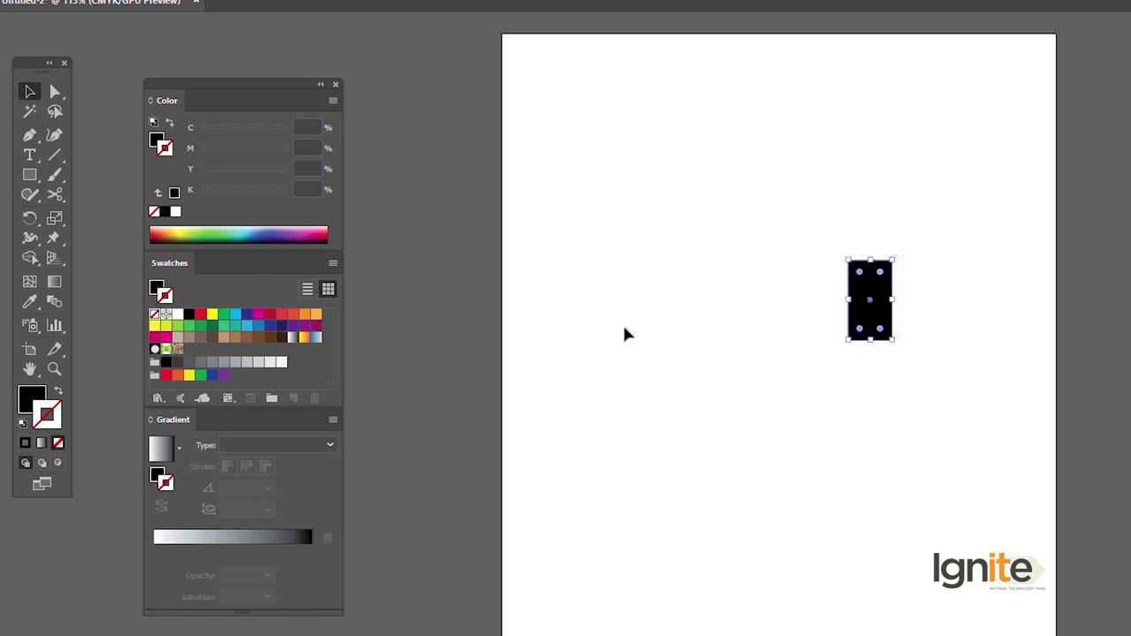
pyautogui.click(200, 314)
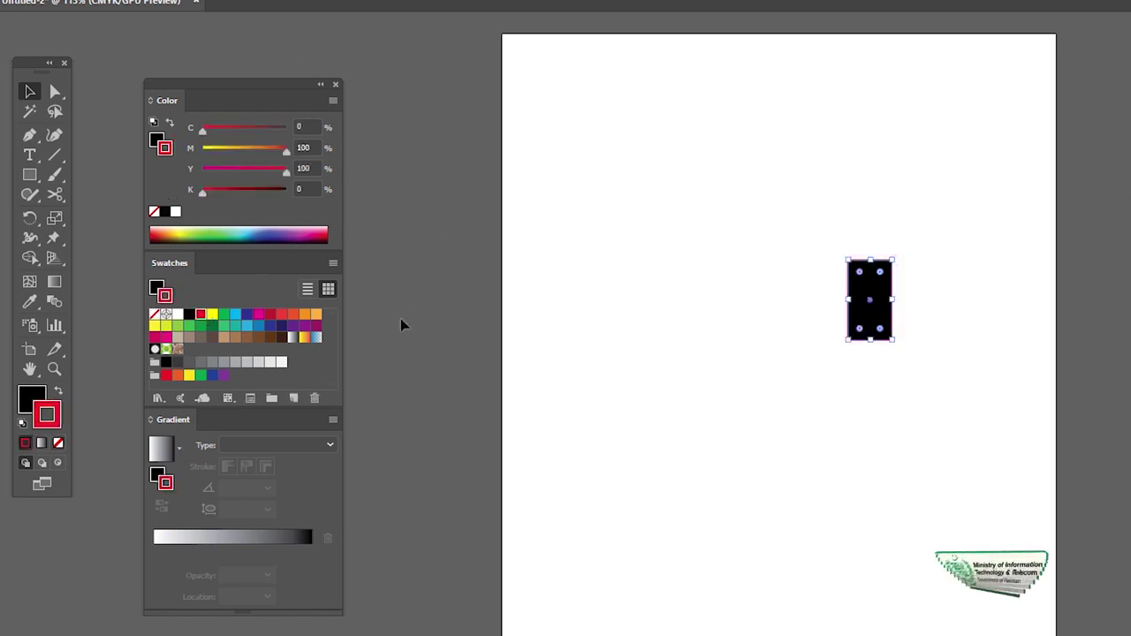
pyautogui.click(57, 443)
pyautogui.click(35, 407)
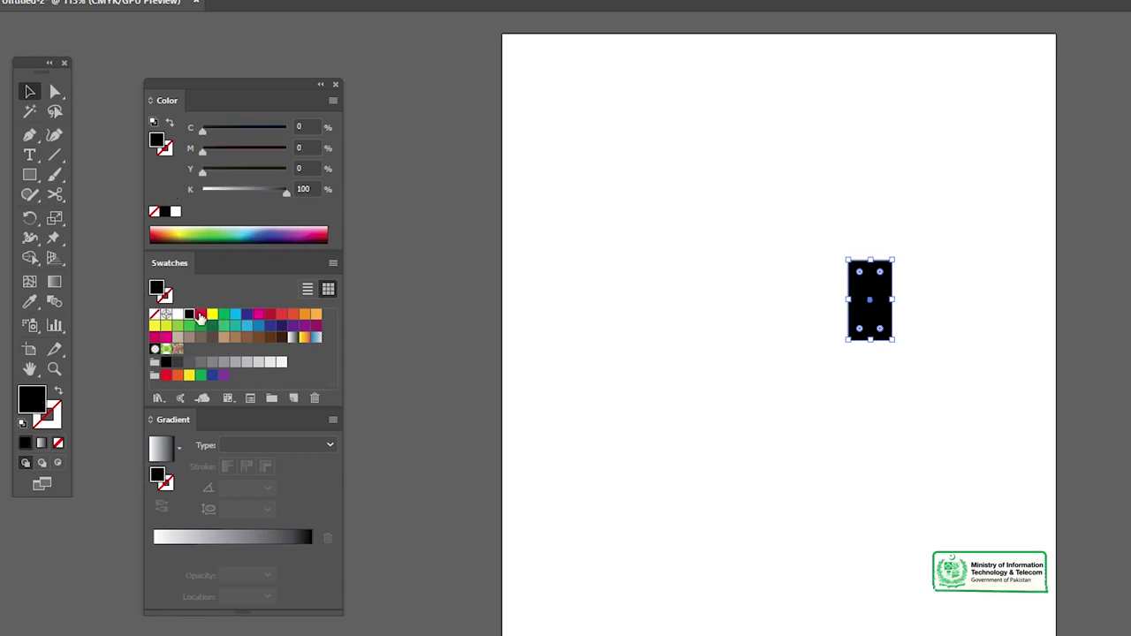
pyautogui.click(201, 314)
# Add a smaller teal rectangle in front inside it, then scale both down together
pyautogui.moveTo(880, 294)
pyautogui.mouseDown()
pyautogui.moveTo(929, 294)
pyautogui.moveTo(877, 291)
pyautogui.mouseUp()
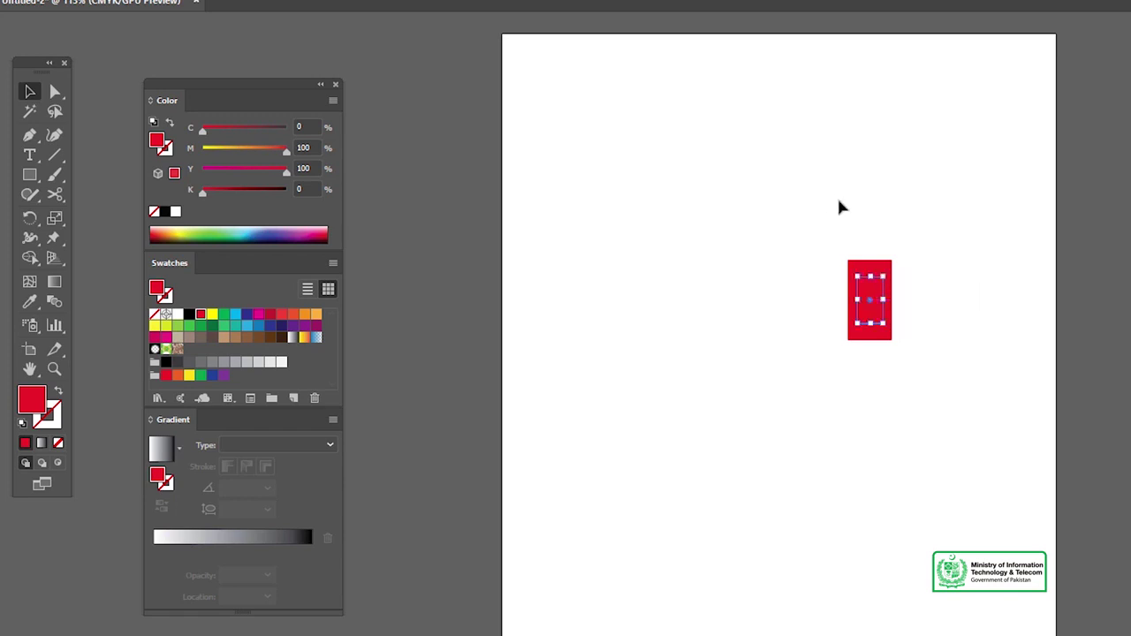
pyautogui.rightClick(870, 291)
pyautogui.moveTo(916, 548)
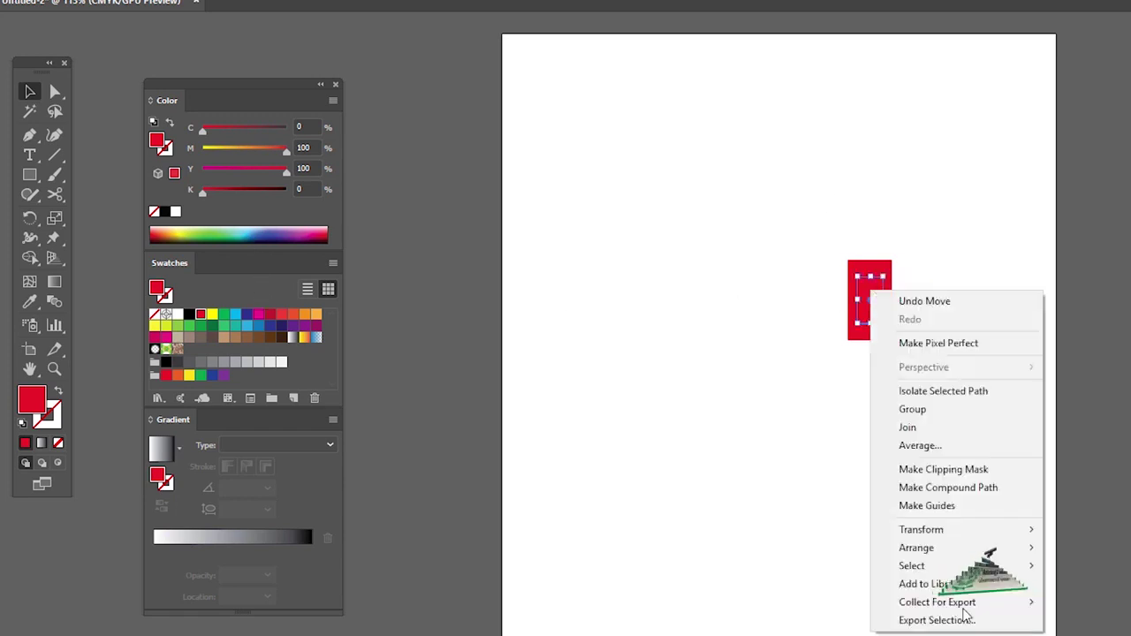
pyautogui.click(1095, 548)
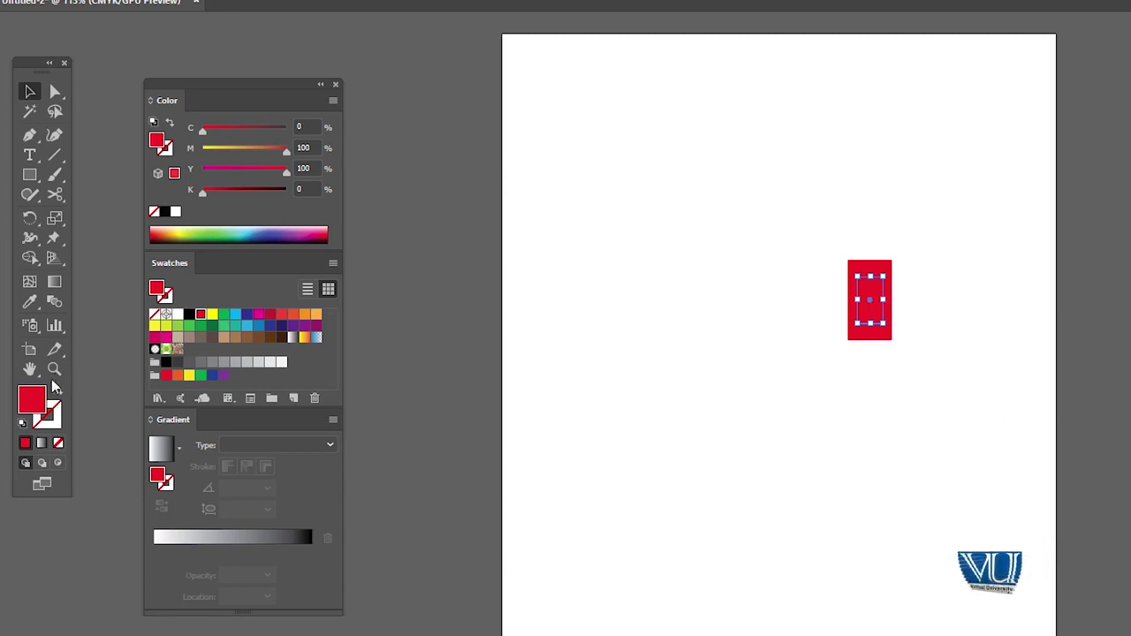
pyautogui.click(235, 326)
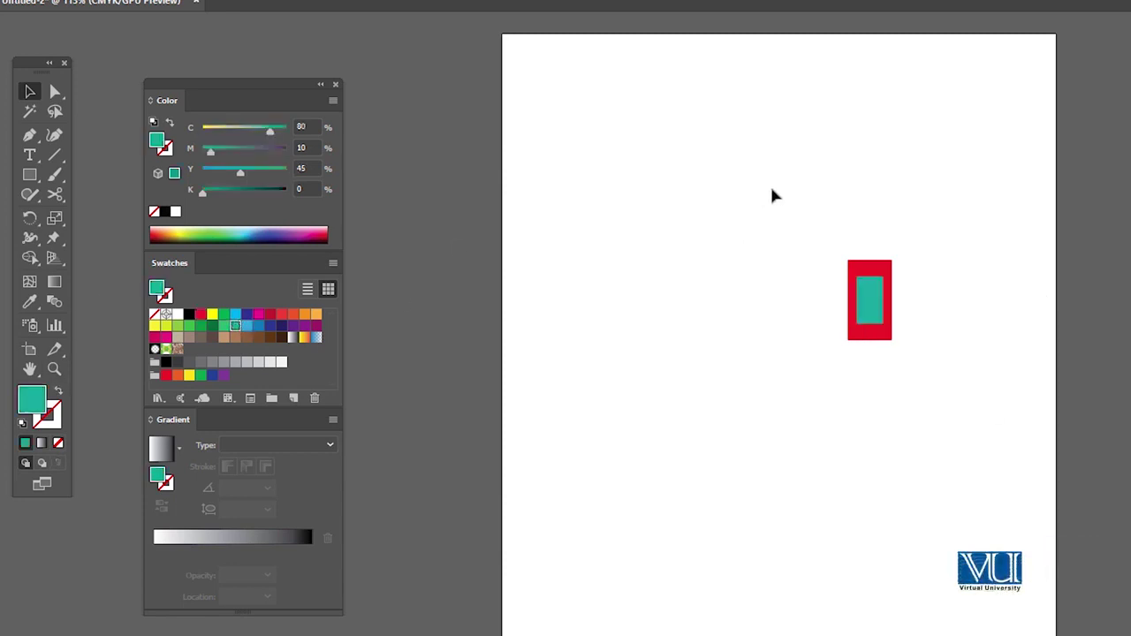
pyautogui.hotkey('ctrl', 'a')
pyautogui.moveTo(892, 260); pyautogui.dragTo(881, 281)
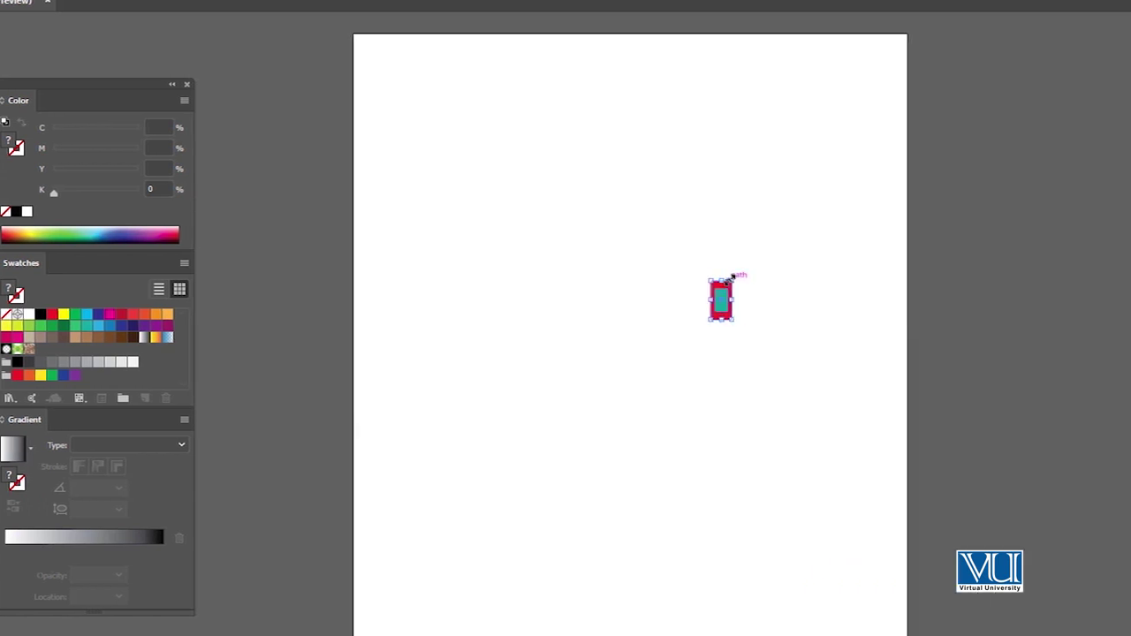
pyautogui.moveTo(737, 274); pyautogui.dragTo(523, 274)
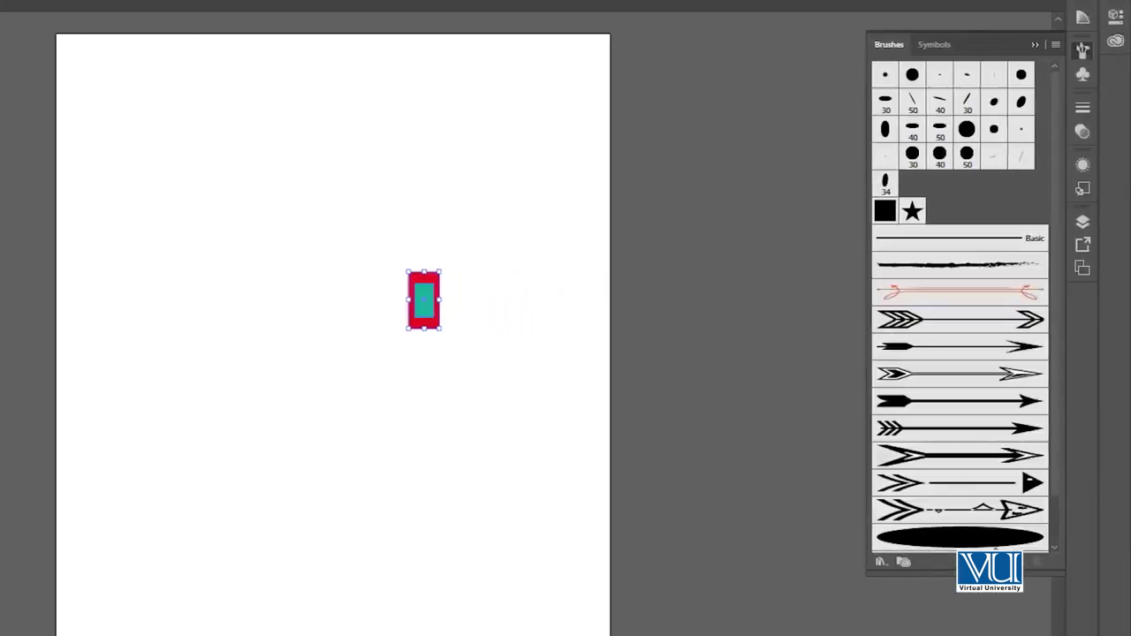
# Save the red-and-teal tile as a new Pattern Brush with Tints colorization
pyautogui.moveTo(424, 304); pyautogui.dragTo(934, 489)
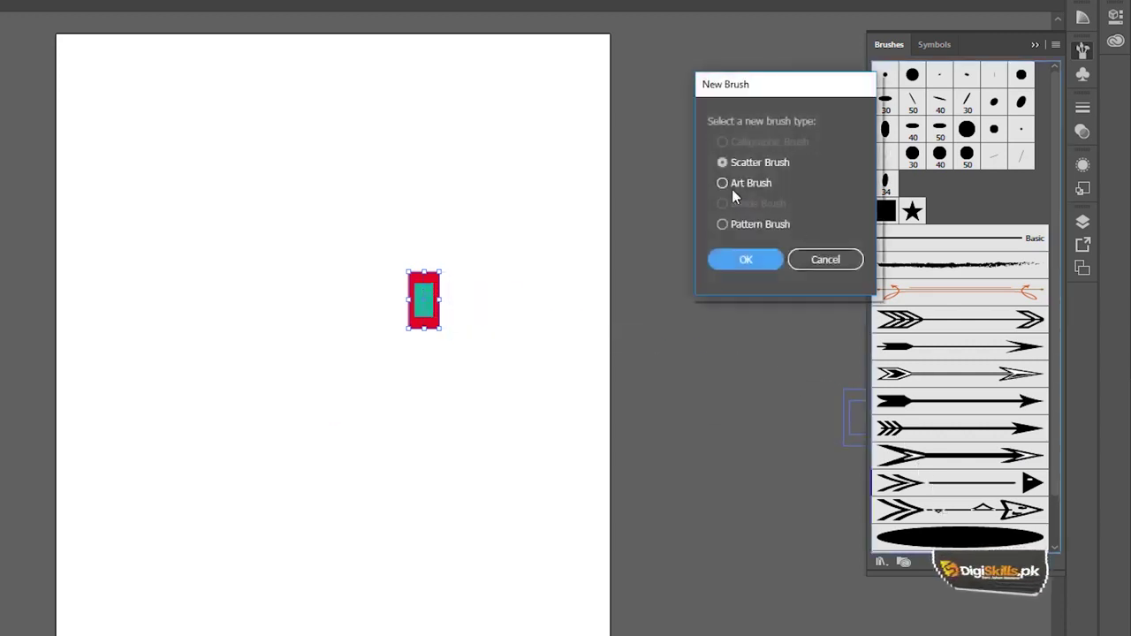
pyautogui.click(744, 260)
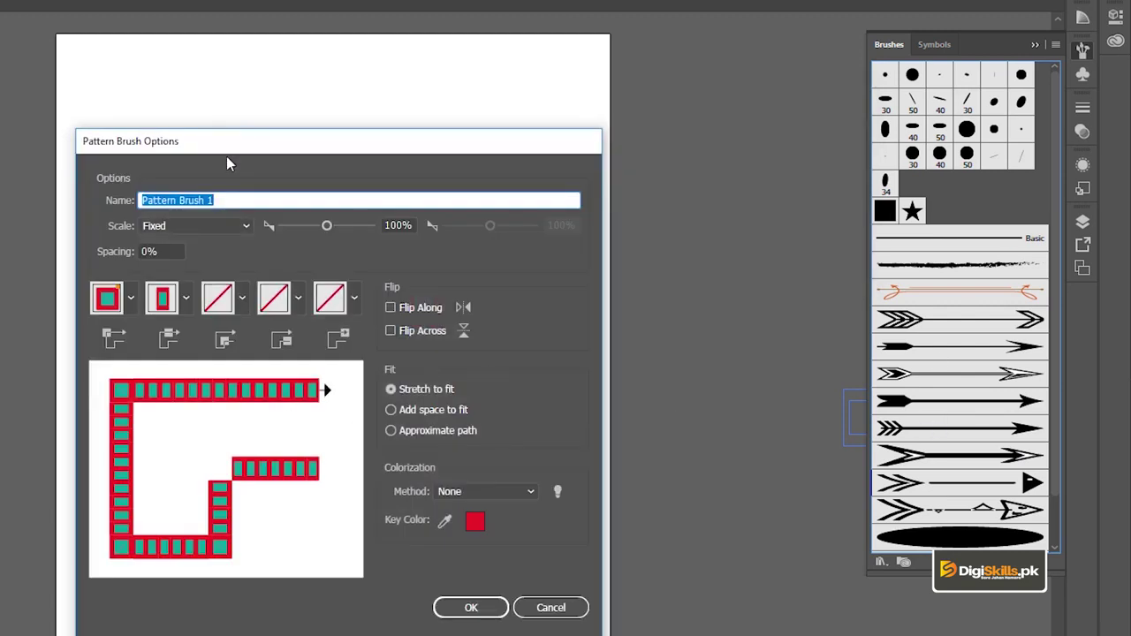
pyautogui.moveTo(226, 157); pyautogui.dragTo(689, 9)
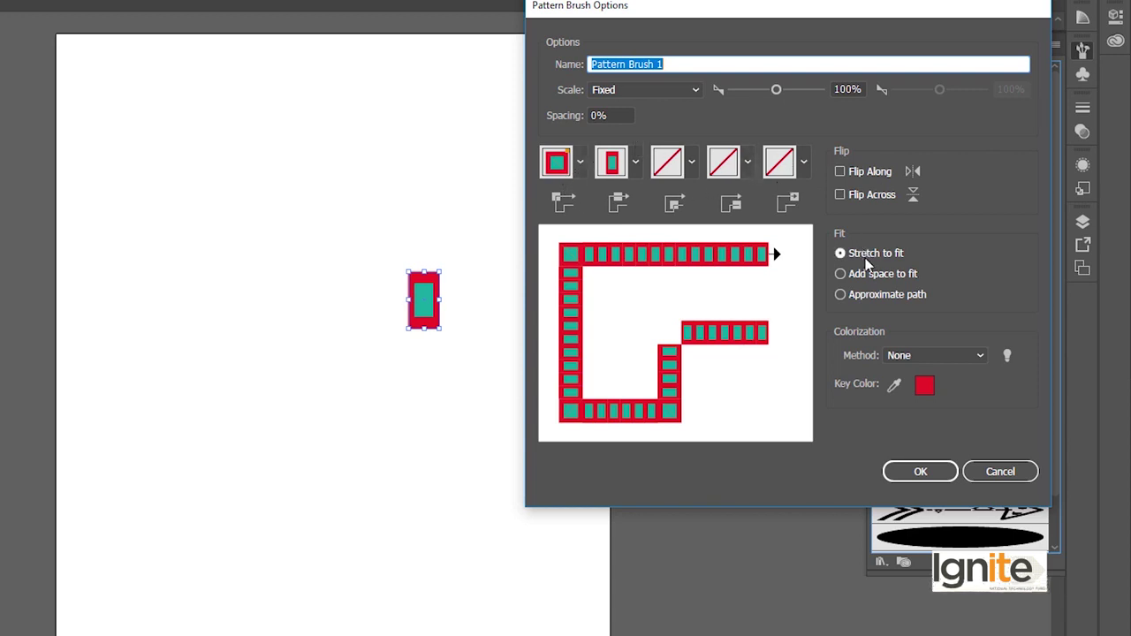
pyautogui.click(913, 352)
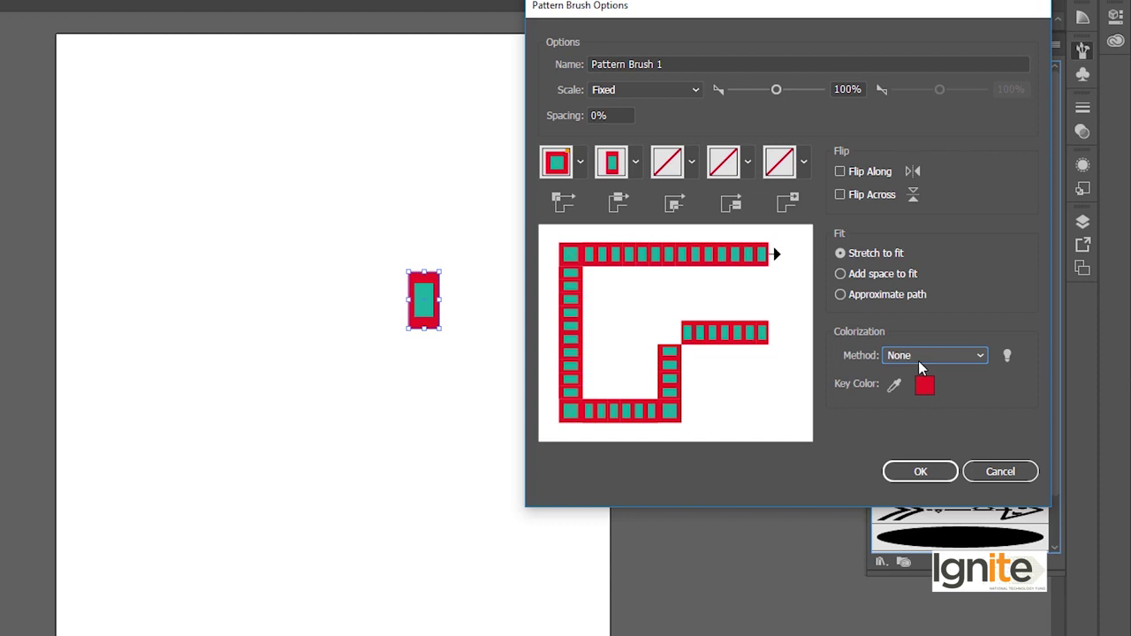
pyautogui.press('Down')
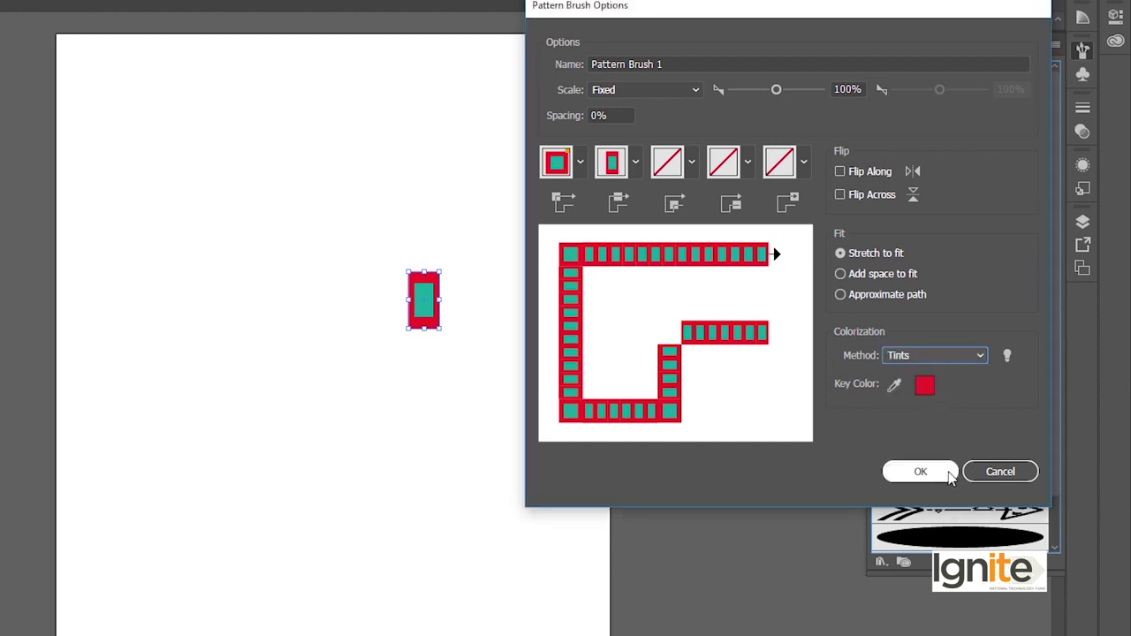
pyautogui.click(946, 475)
pyautogui.moveTo(430, 215); pyautogui.dragTo(461, 339)
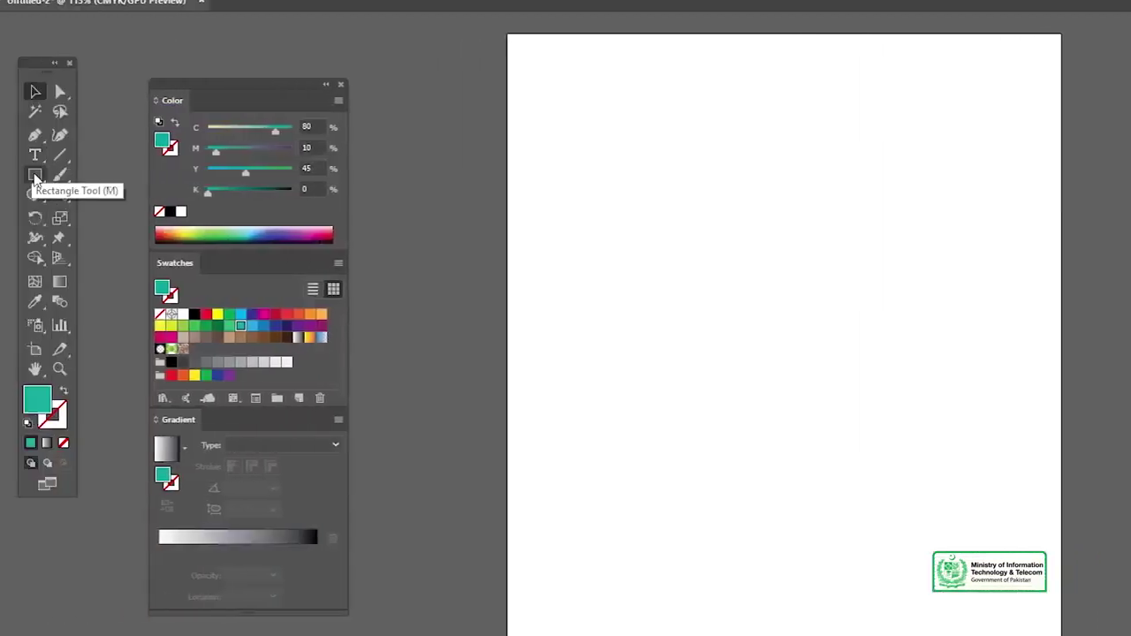
# Draw an outline-only circle with the teal tile pattern brush and move it toward centre
pyautogui.moveTo(36, 181); pyautogui.dragTo(65, 185)
pyautogui.moveTo(153, 223); pyautogui.dragTo(146, 215)
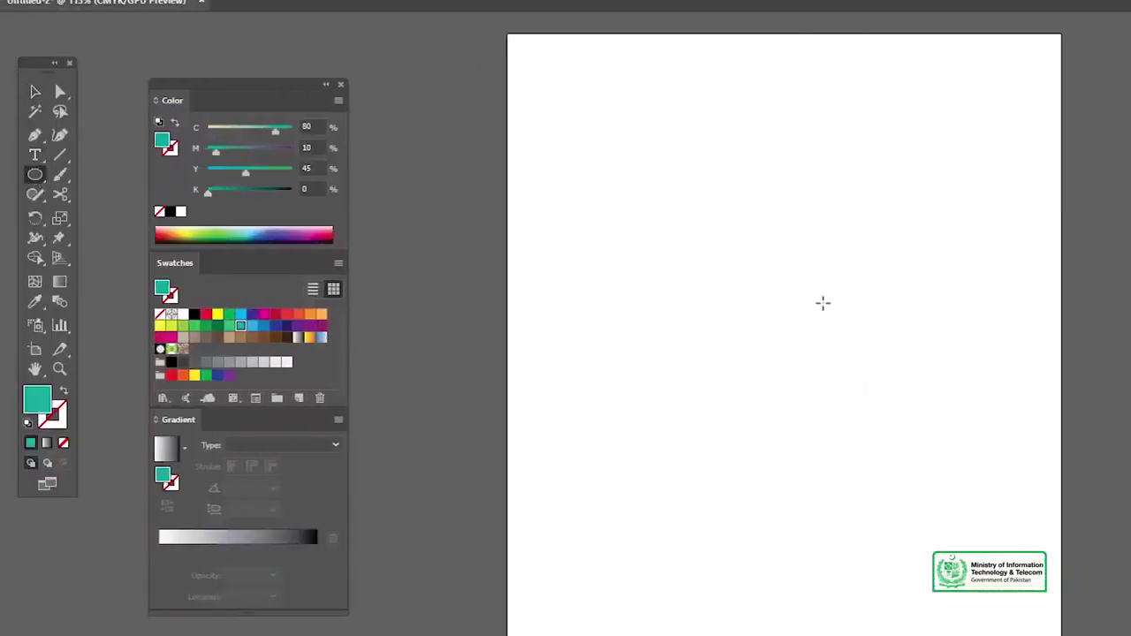
pyautogui.moveTo(739, 263); pyautogui.dragTo(854, 377)
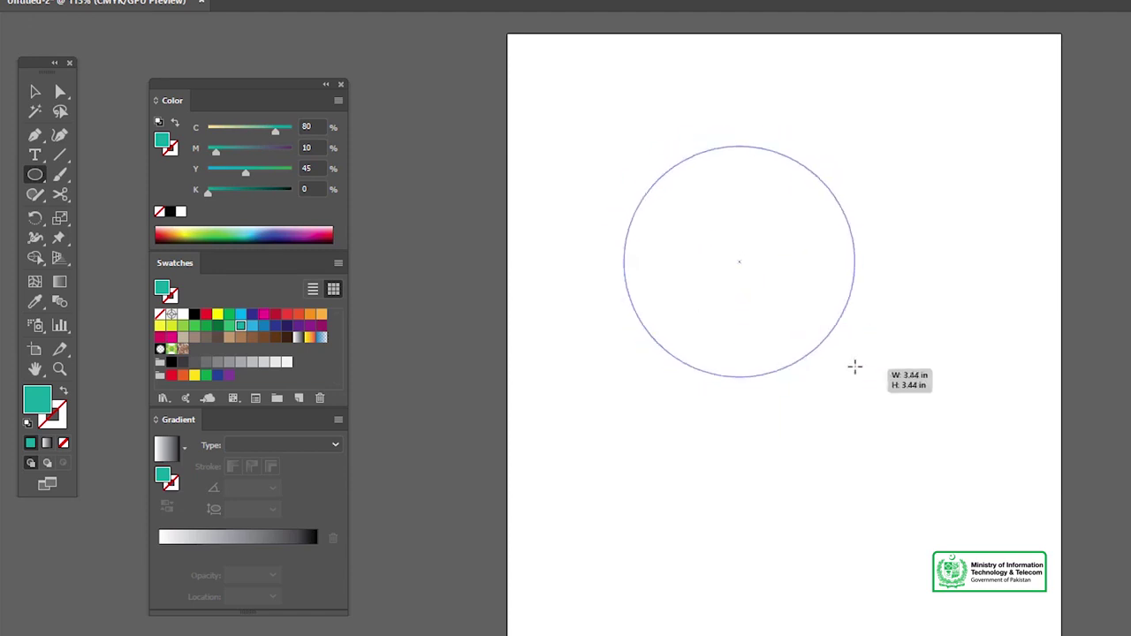
pyautogui.click(65, 391)
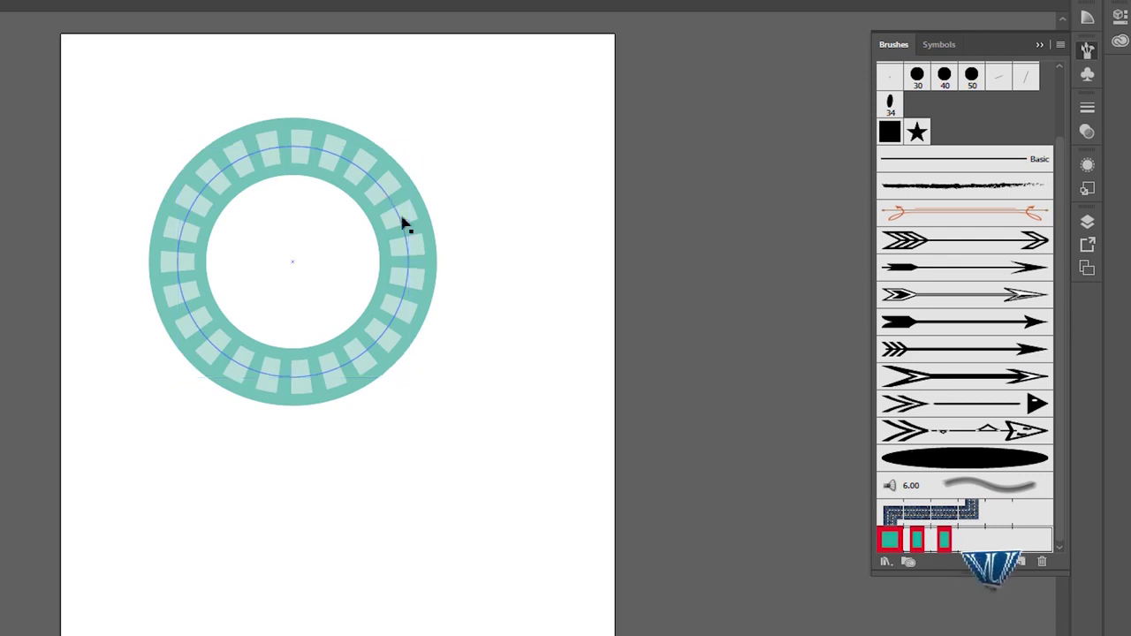
pyautogui.moveTo(398, 222); pyautogui.dragTo(436, 279)
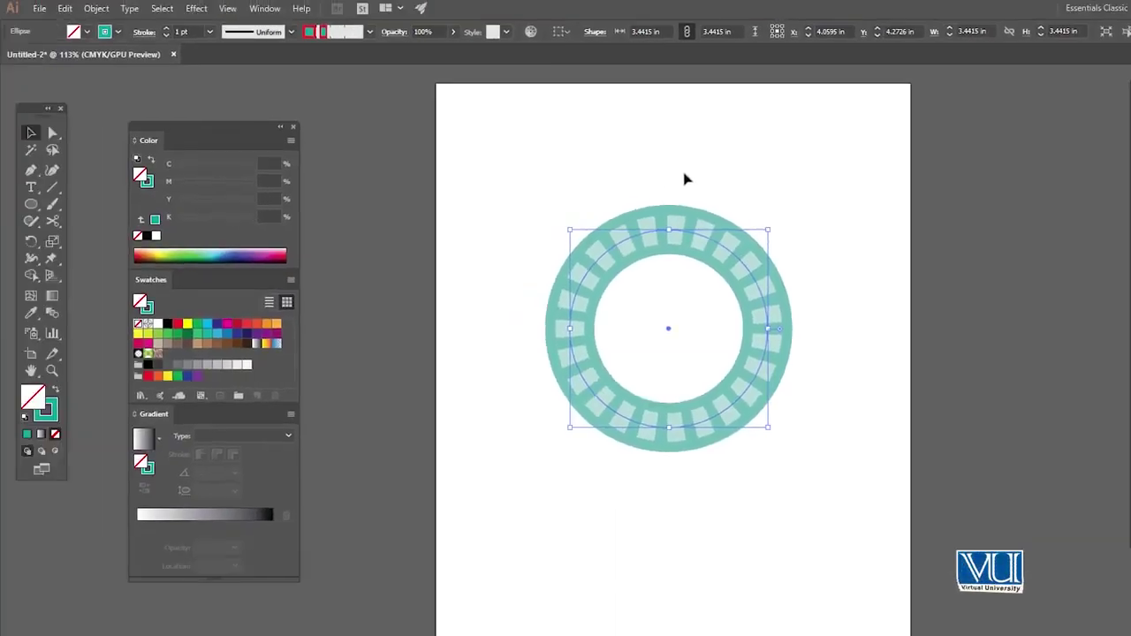
# Recolour the ring's stroke to a CMYK-safe red in the Color Picker
pyautogui.doubleClick(52, 405)
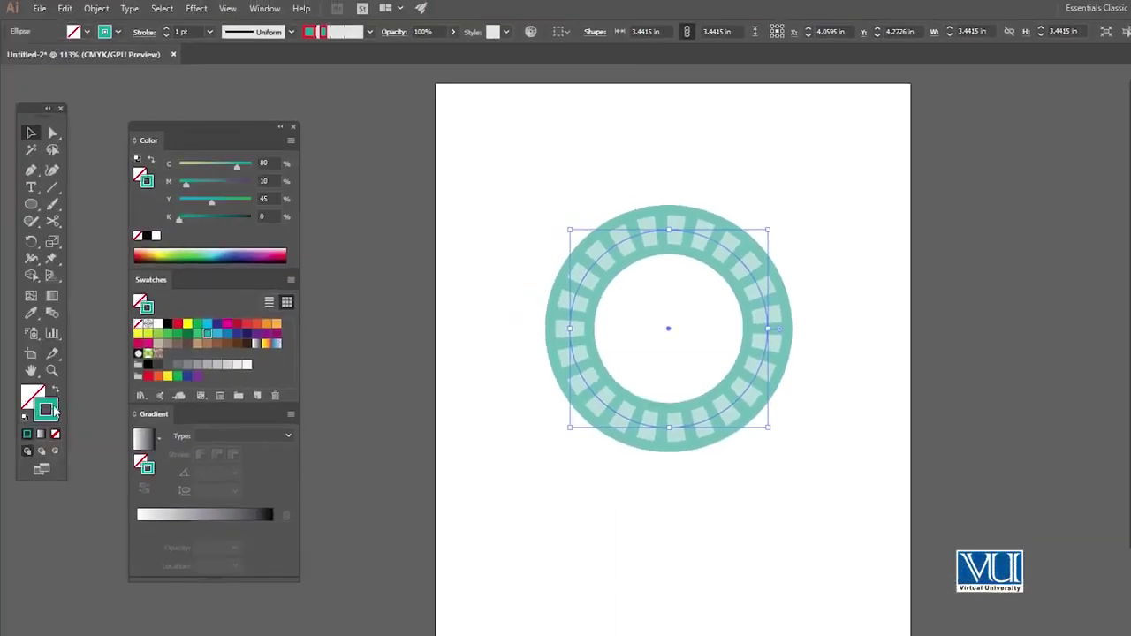
pyautogui.click(692, 295)
pyautogui.click(774, 302)
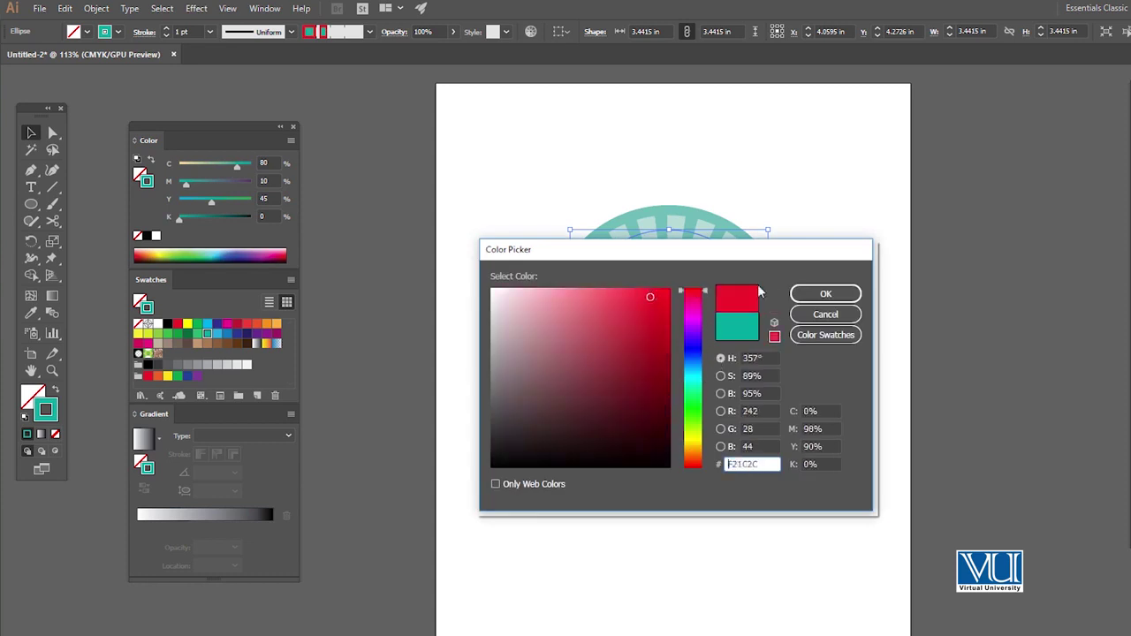
pyautogui.click(823, 294)
pyautogui.click(817, 172)
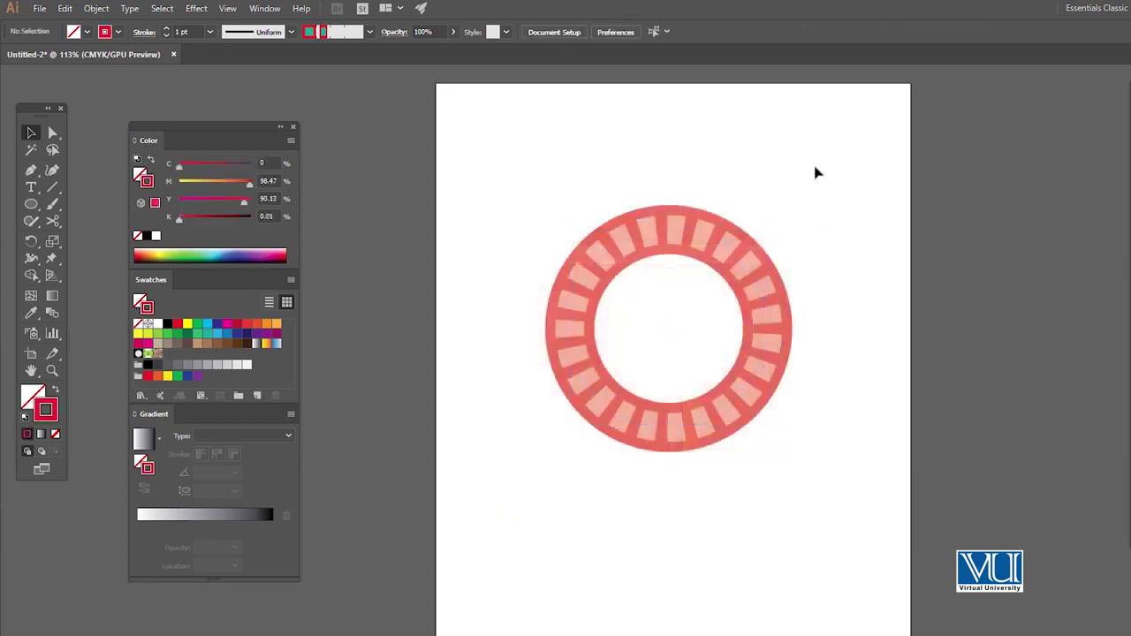